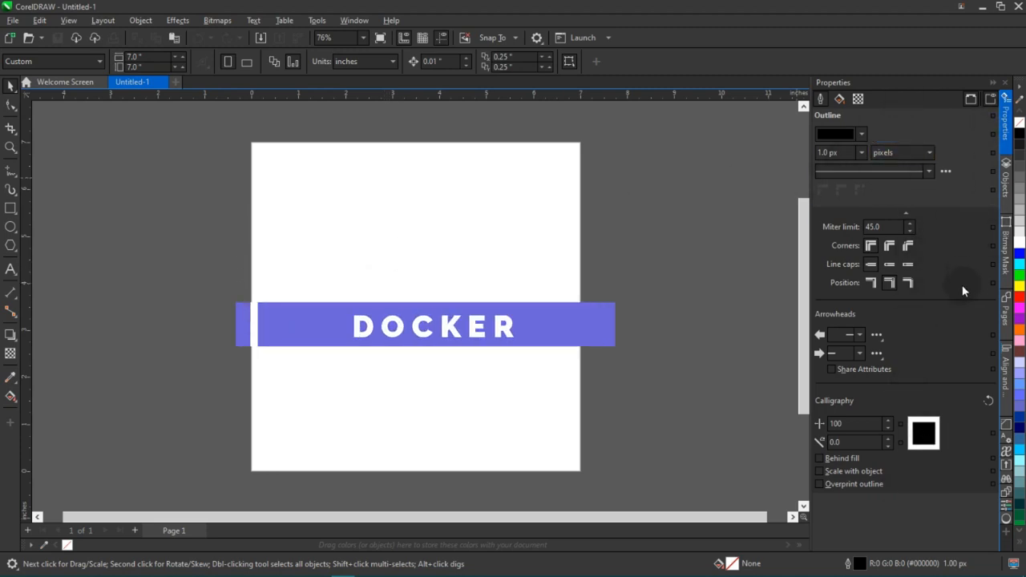
- Look through the list of available dockers
click(354, 21)
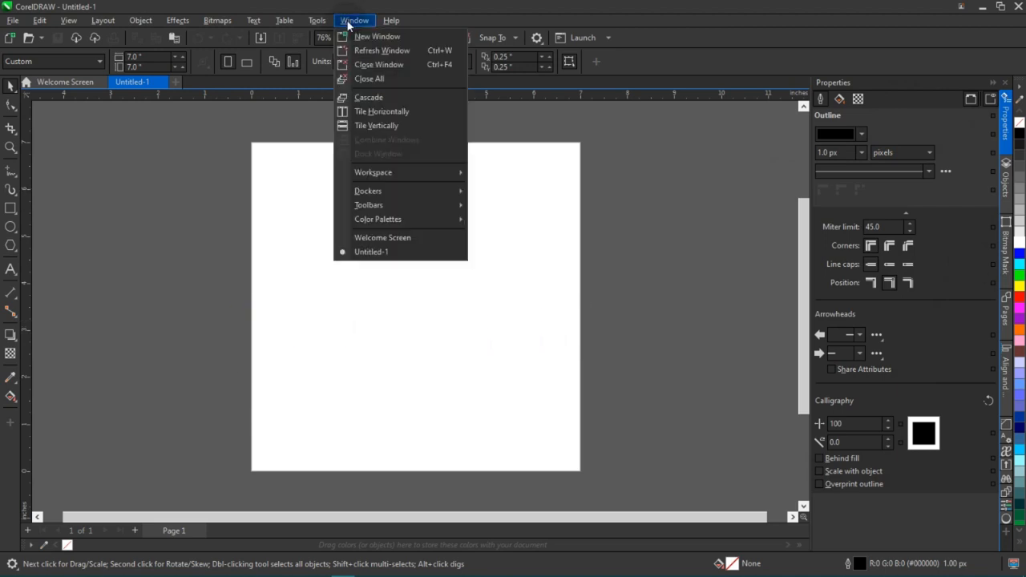
mouse_move(360, 193)
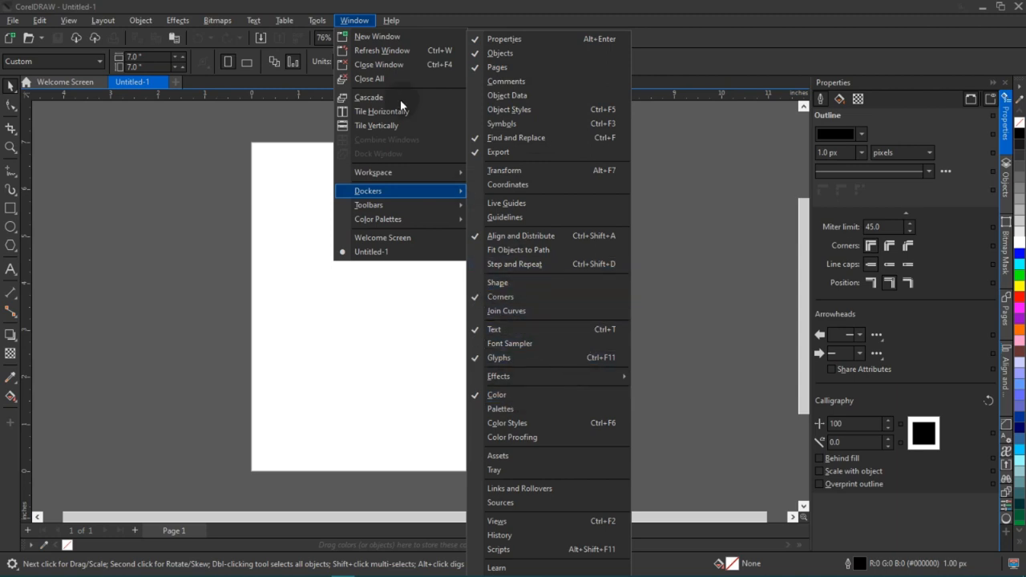
click(527, 315)
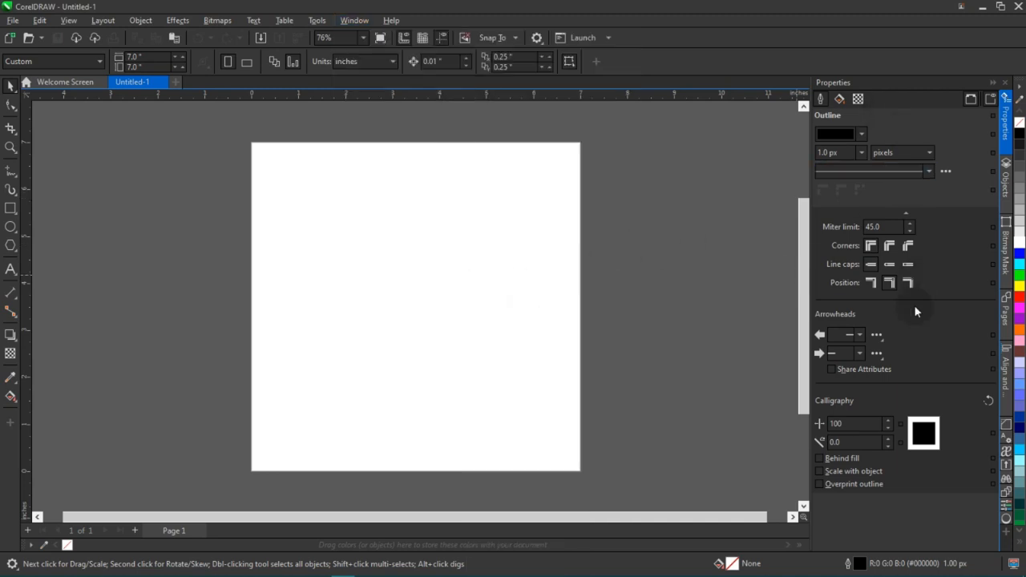
click(450, 294)
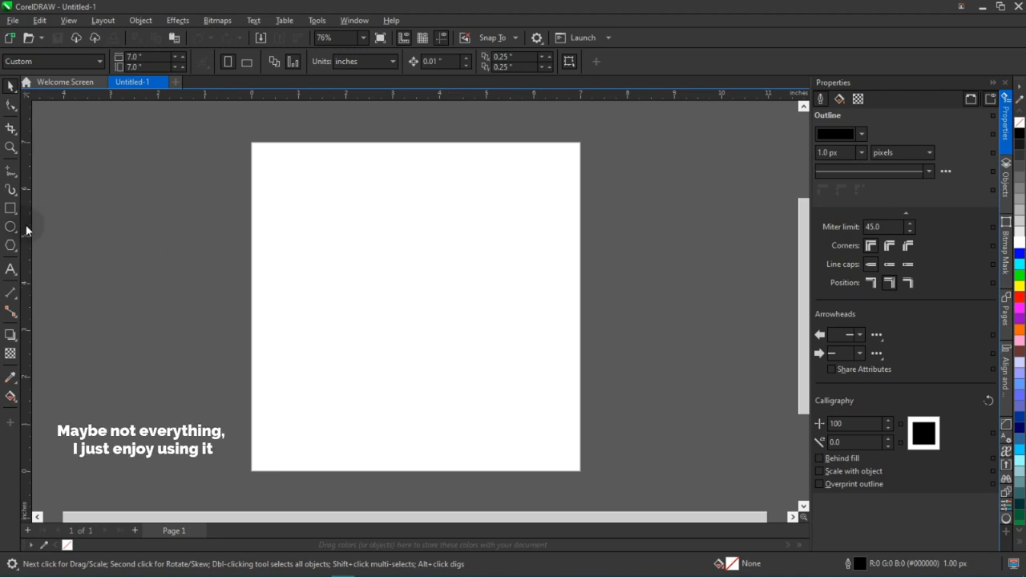
- Activate the Text tool and expand the additional character properties to review its options
click(10, 271)
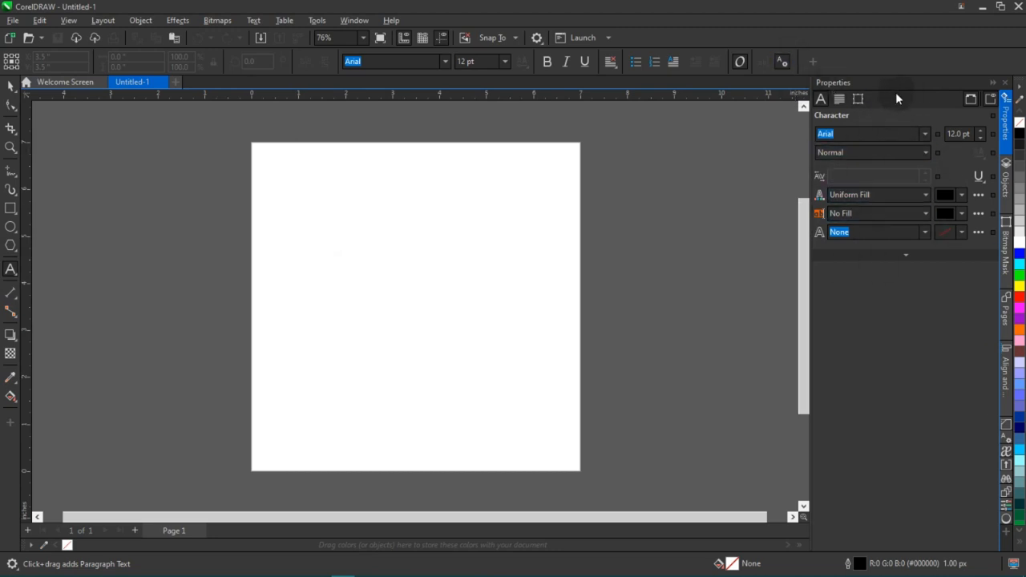
click(925, 254)
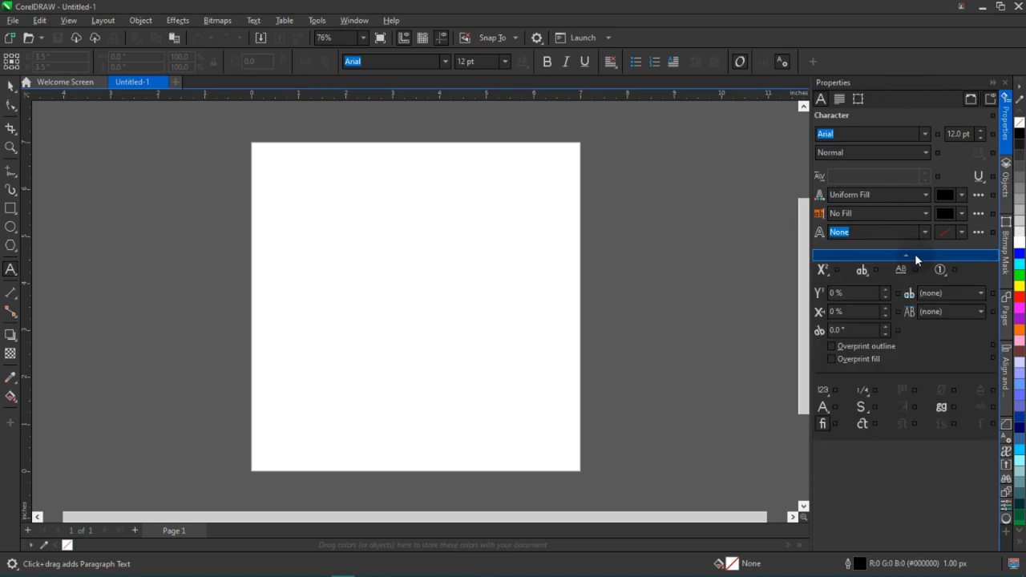
- Draw a rectangle about 3.15 by 3.31 inches near the middle of the page
click(10, 208)
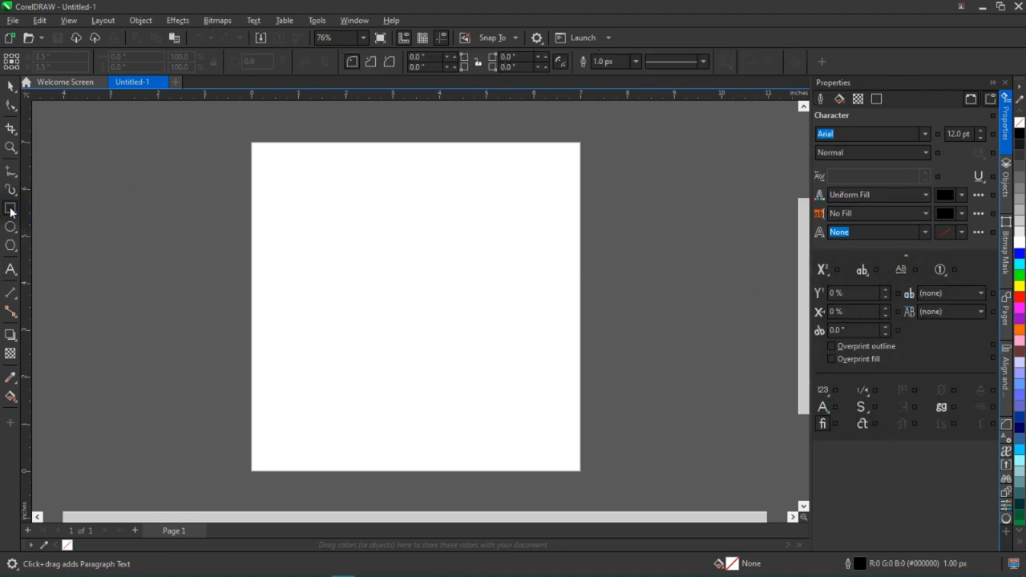
scroll(476, 215, down, 1)
drag(373, 227, 505, 366)
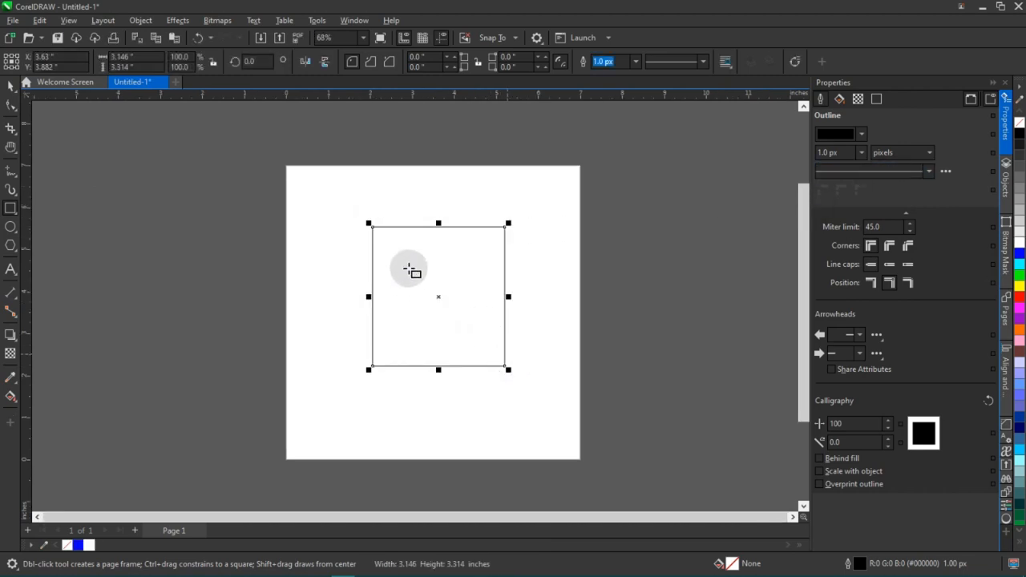
- Set the rectangle's outline width to 16 px
click(861, 137)
click(862, 135)
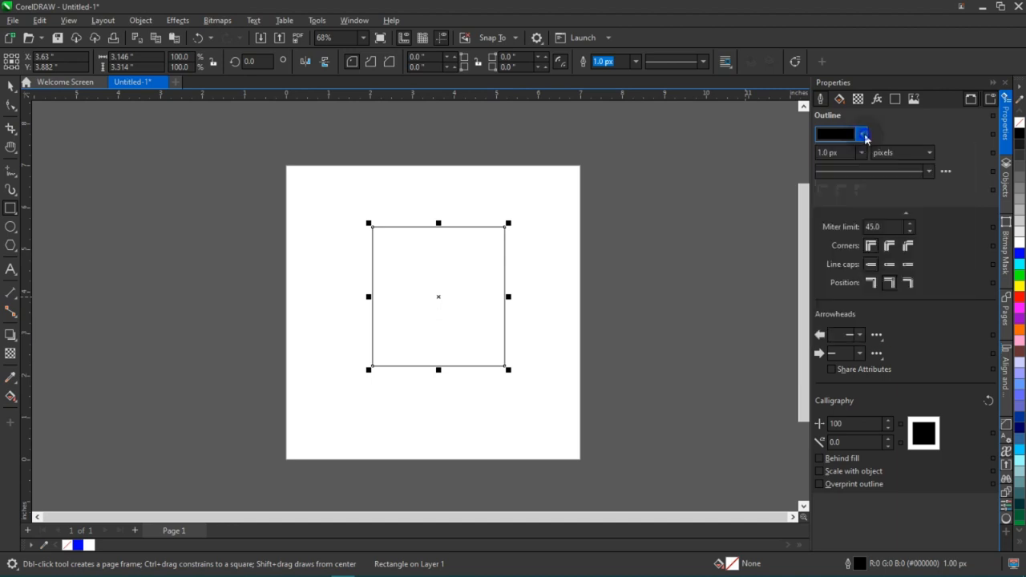
click(861, 152)
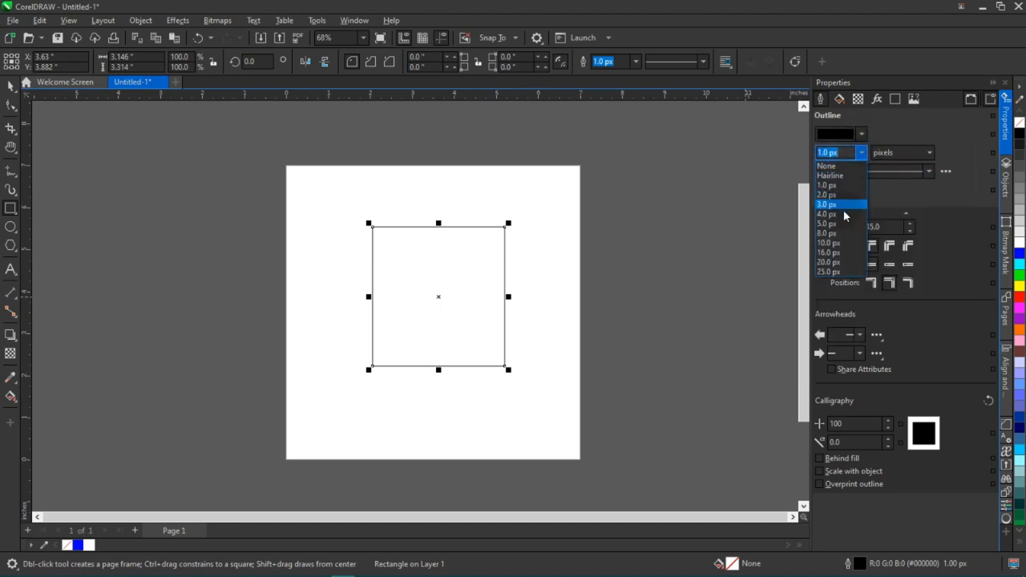
click(843, 214)
click(863, 154)
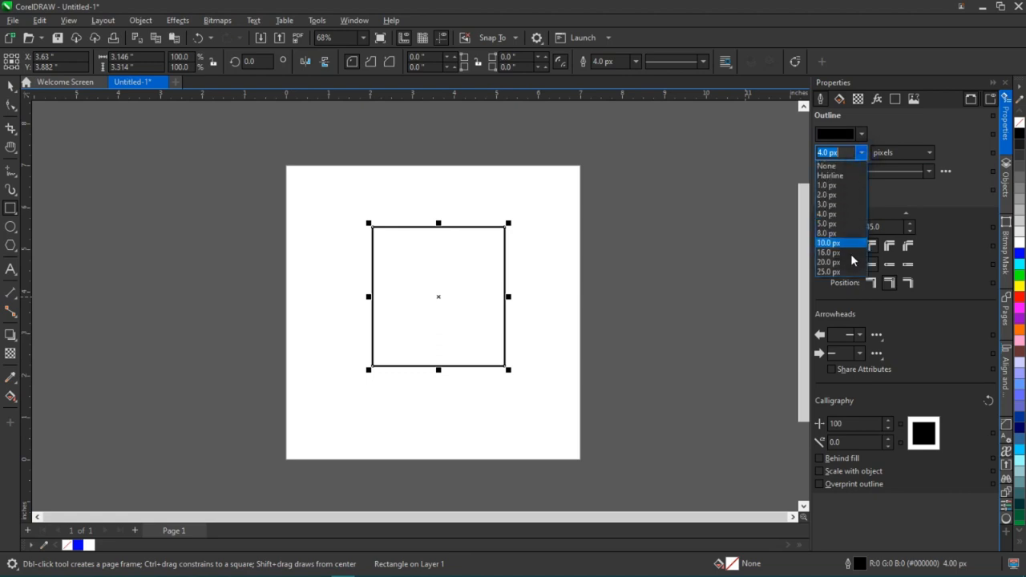
click(851, 254)
- Change the rectangle's outline colour to dark blue (#272796)
click(861, 136)
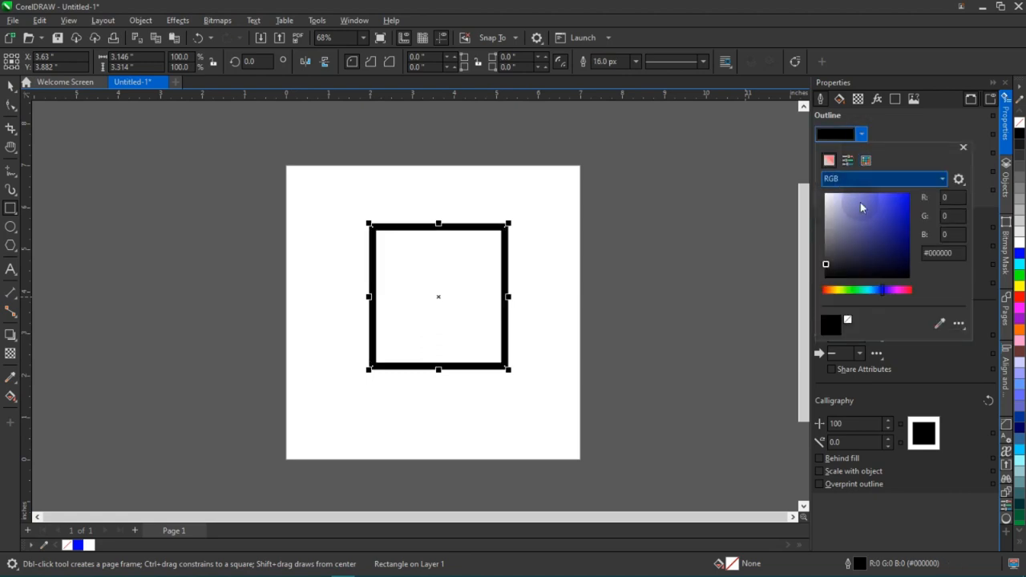
drag(840, 255, 889, 232)
click(963, 147)
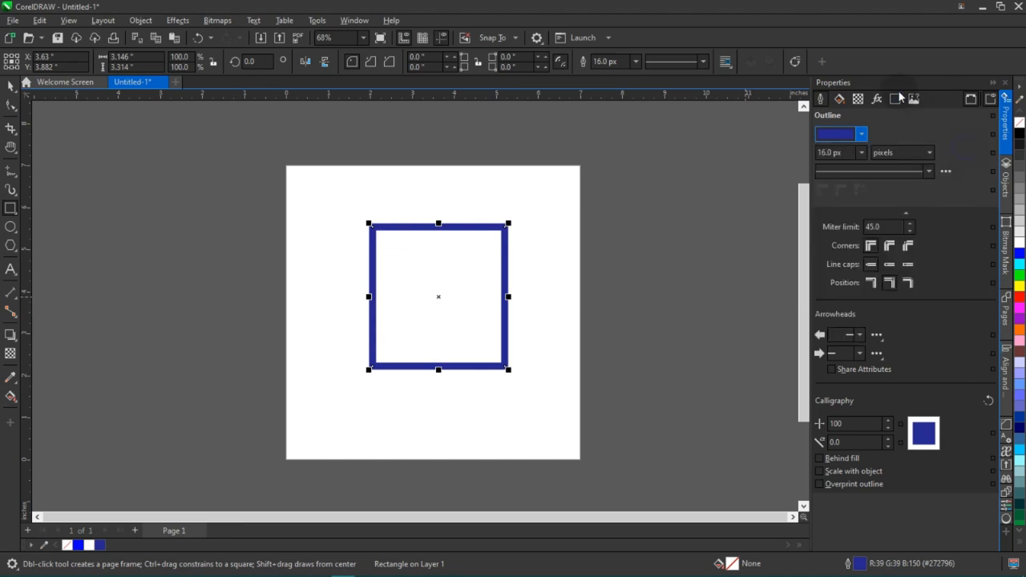
- Give the rectangle a uniform fill in muted purple-blue (#433E75)
click(839, 100)
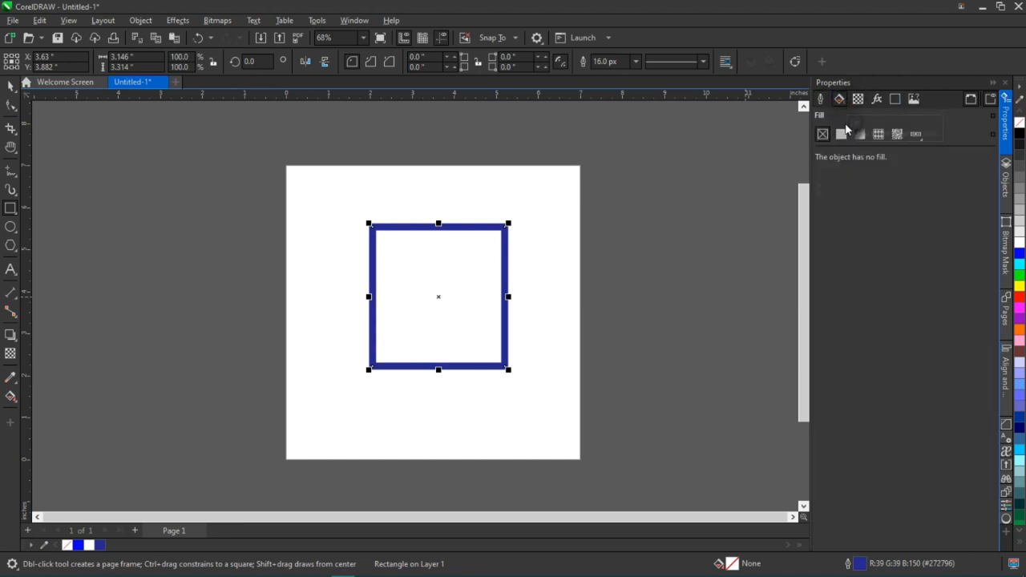
click(840, 135)
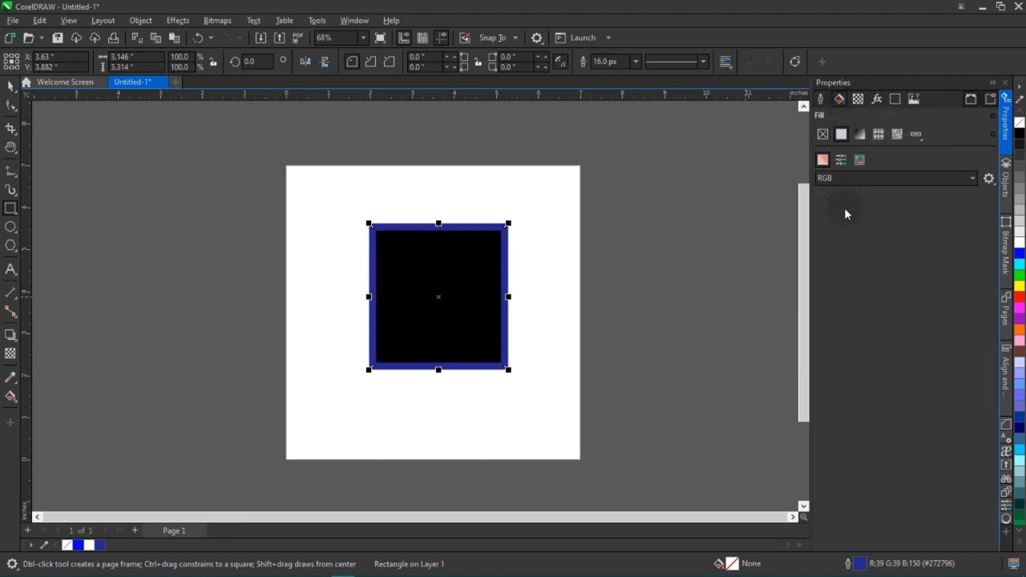
click(884, 208)
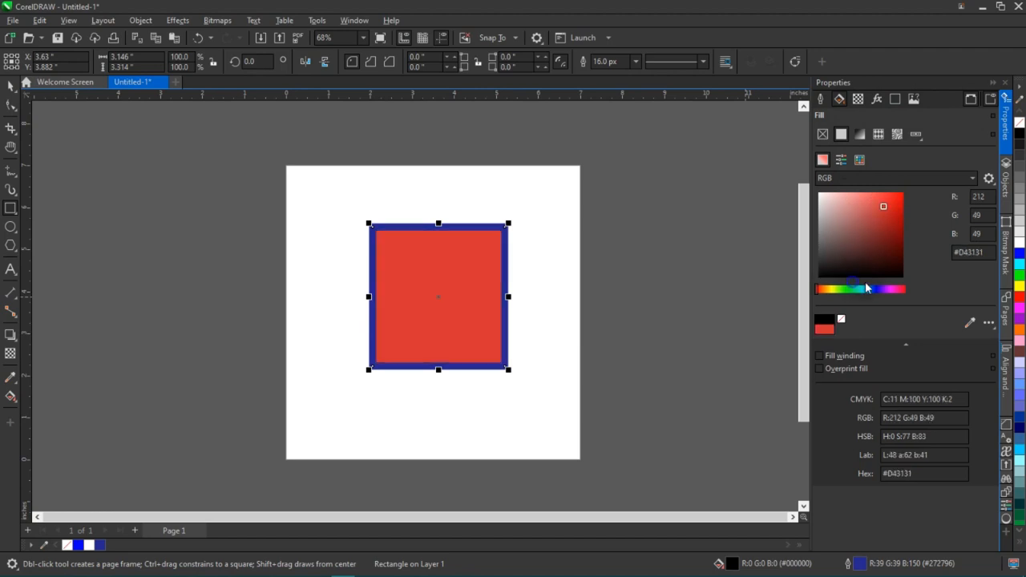
click(877, 290)
click(858, 238)
- Review the rectangle's transparency properties and the bitmap effect presets
click(858, 99)
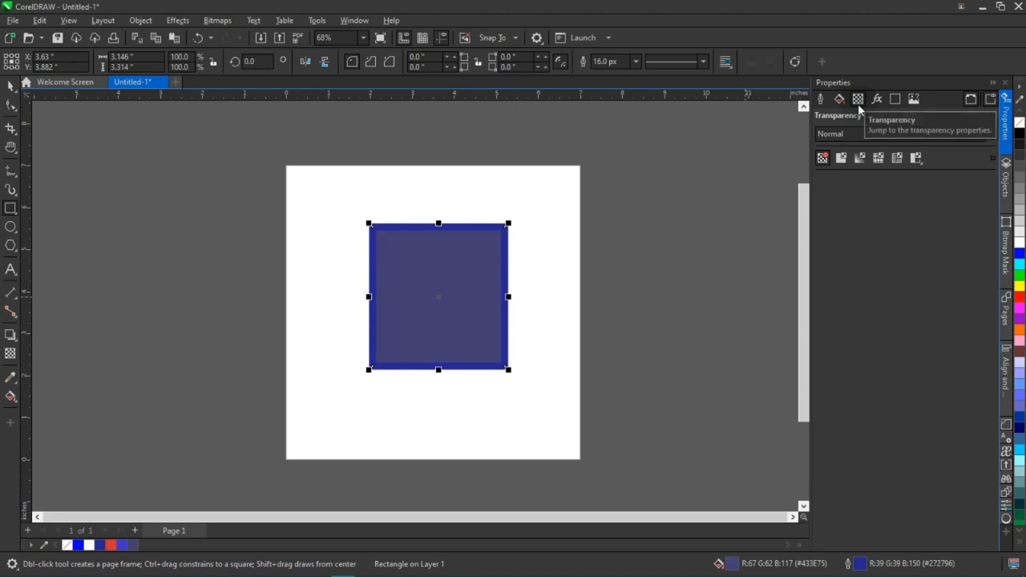
click(875, 100)
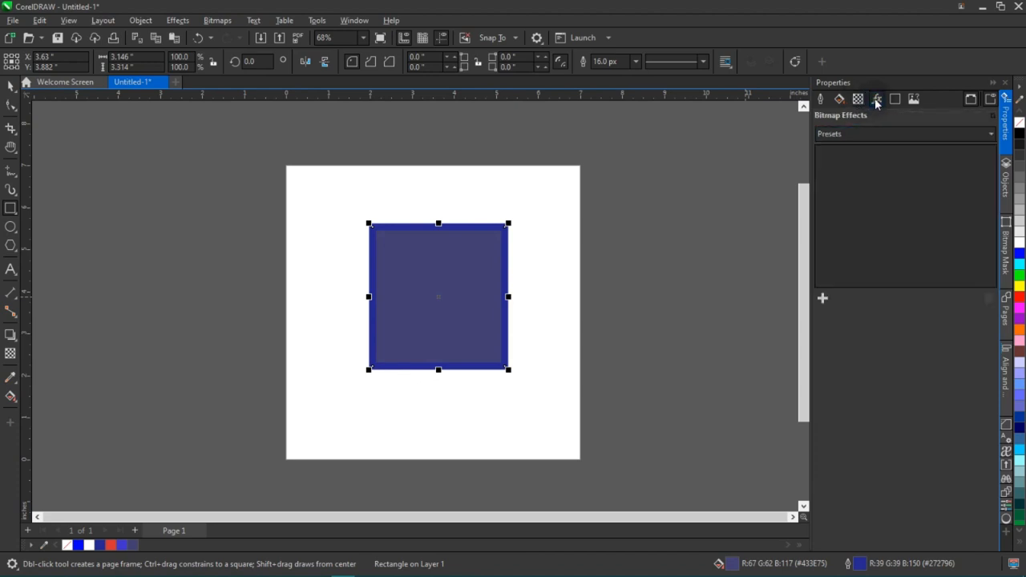
click(848, 137)
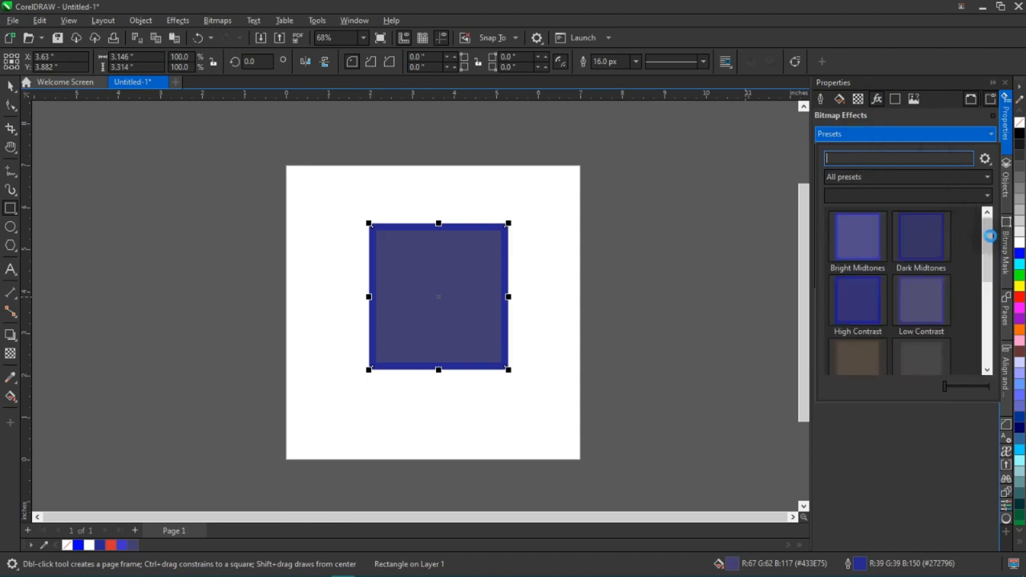
- Change the rectangle's uniform fill to white (#FFFFFF)
click(839, 99)
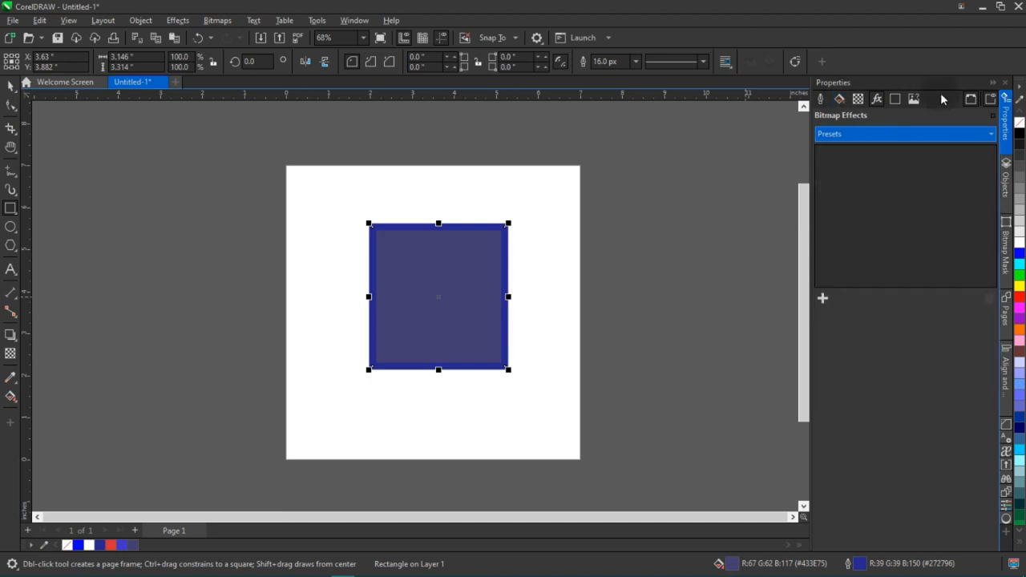
click(840, 99)
mouse_move(863, 259)
mouse_down()
mouse_move(843, 223)
mouse_move(789, 186)
mouse_up()
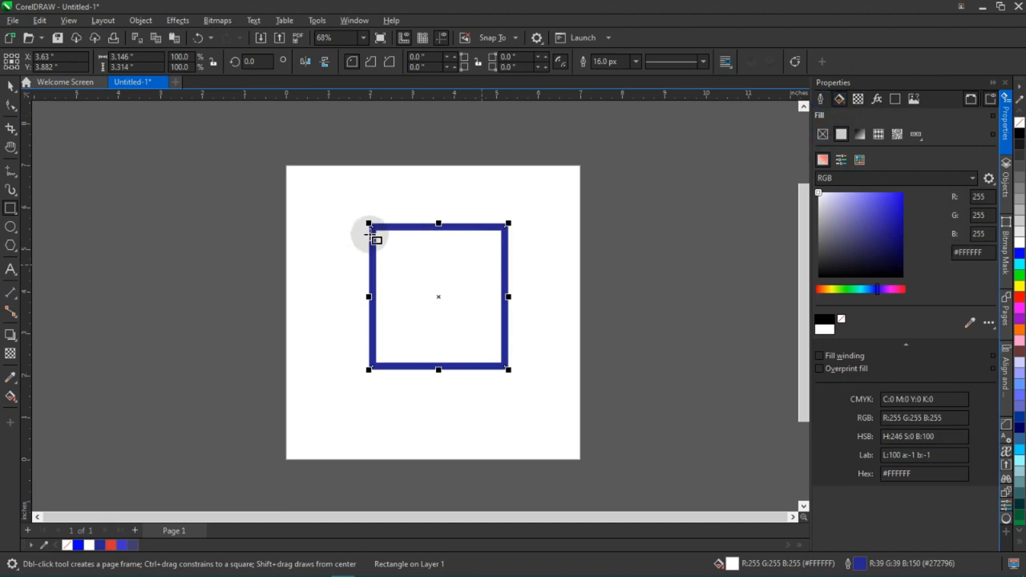
- Select the rectangle and review its settings in the Outline Pen dialog, closing it without changes
click(10, 86)
click(474, 295)
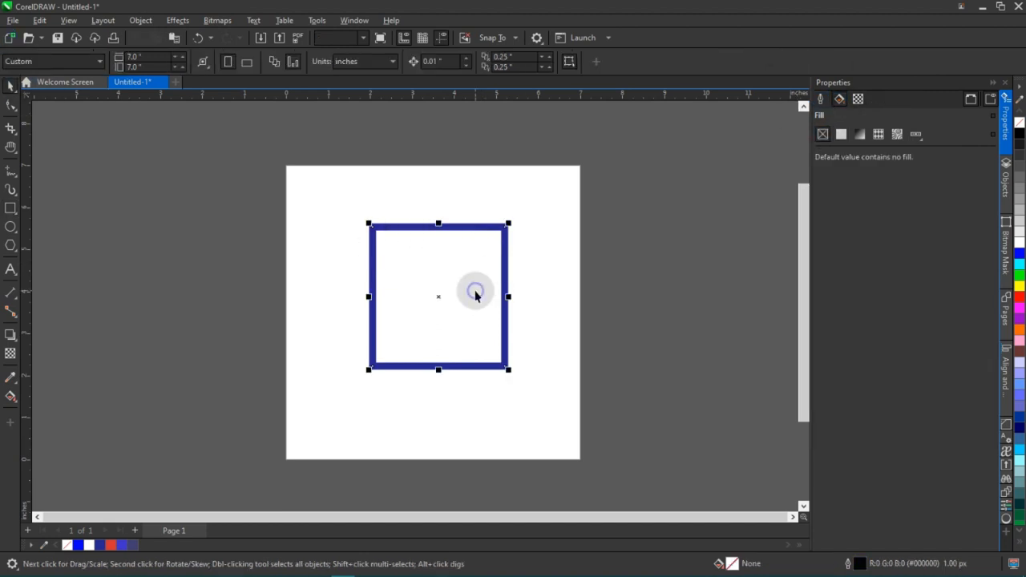
click(490, 234)
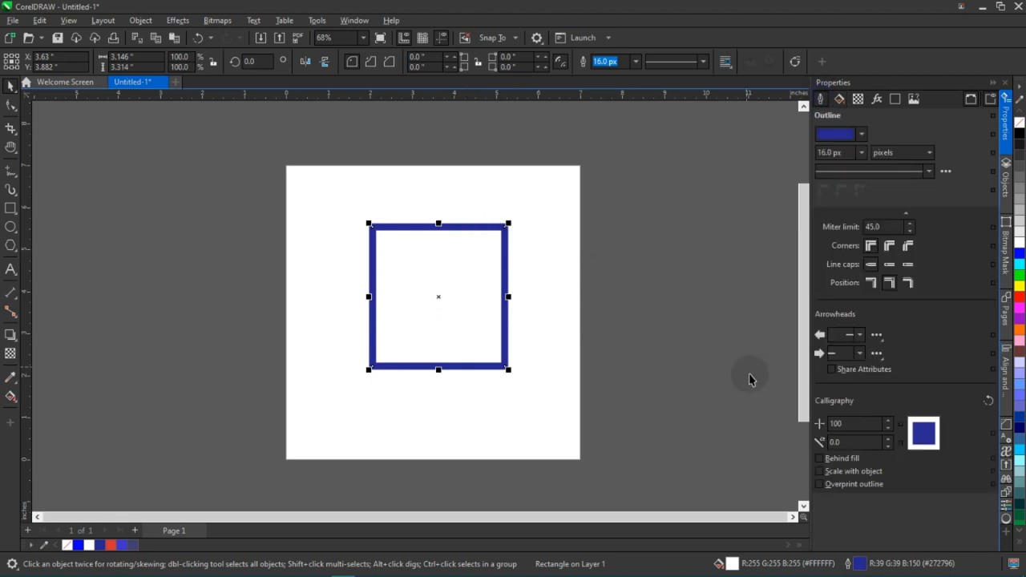
double_click(861, 566)
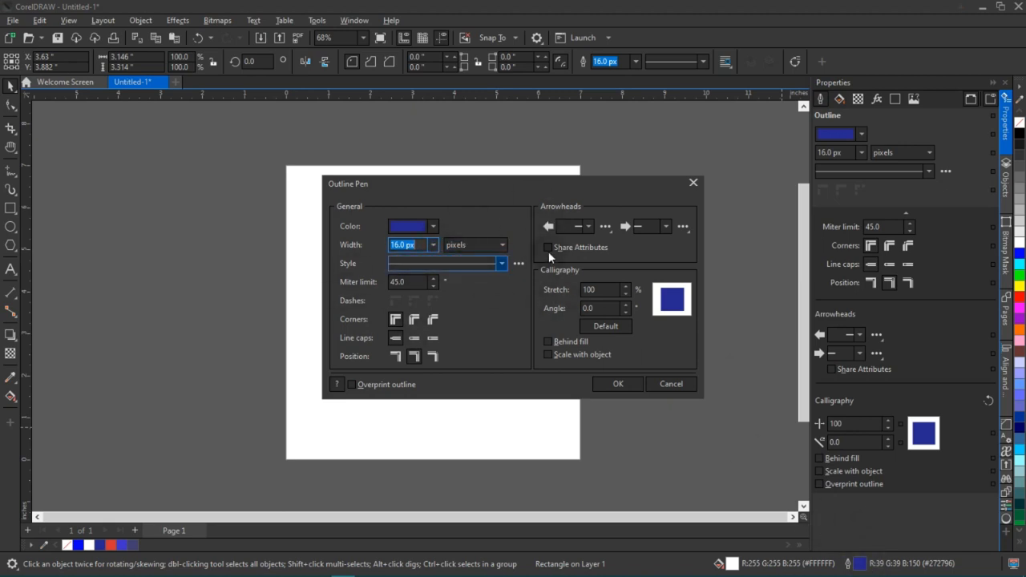
click(696, 184)
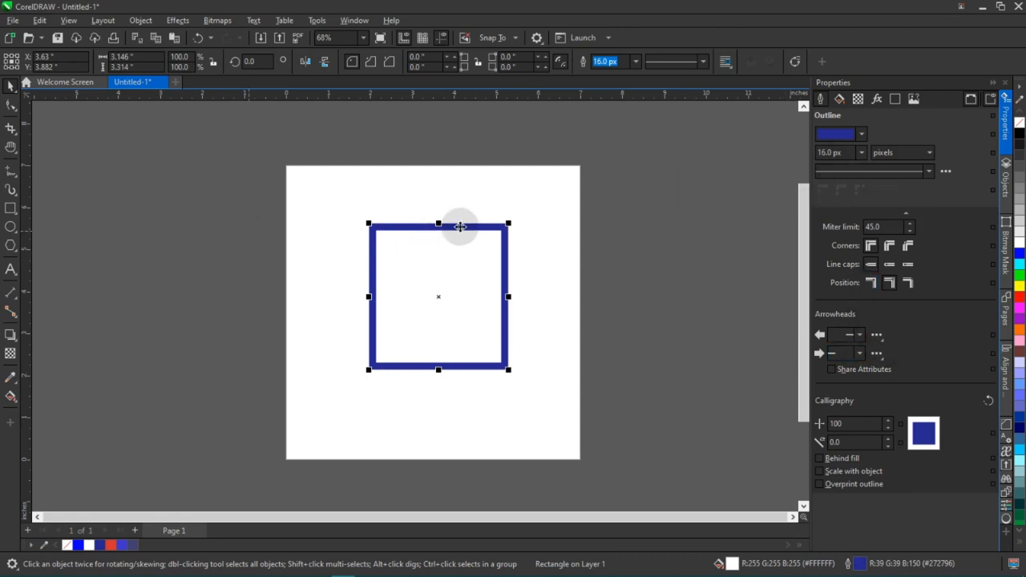
- Scale the rectangle down to about 0.77 by 0.81 inches and set its outline width to 3 px
click(506, 377)
drag(507, 374, 409, 263)
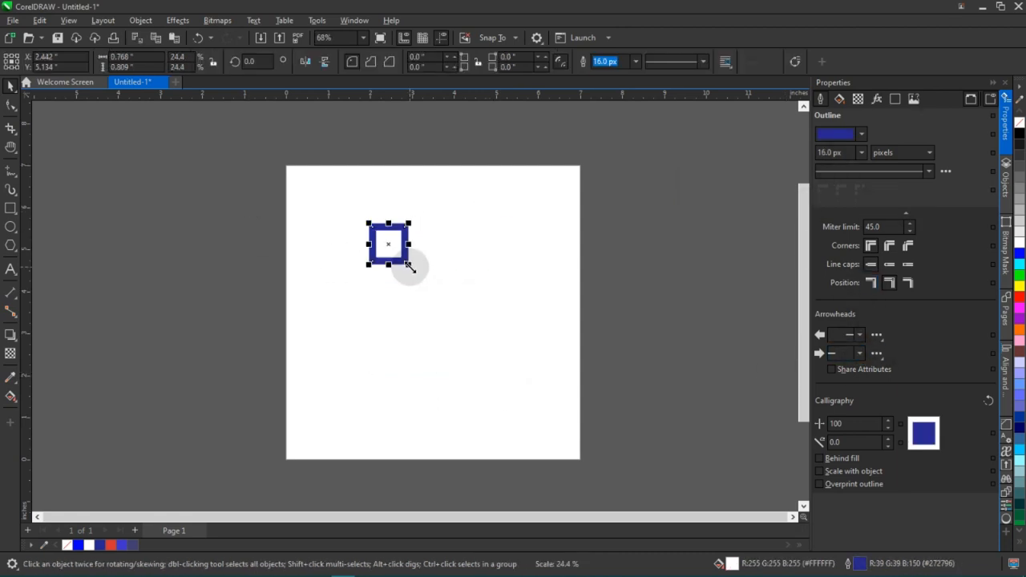
click(862, 152)
click(846, 193)
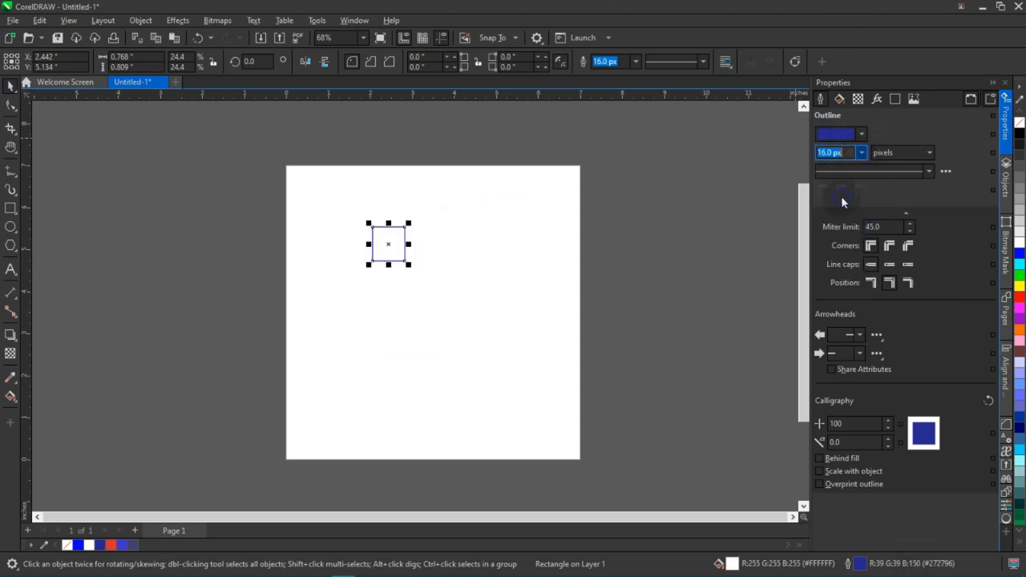
scroll(401, 273, up, 1)
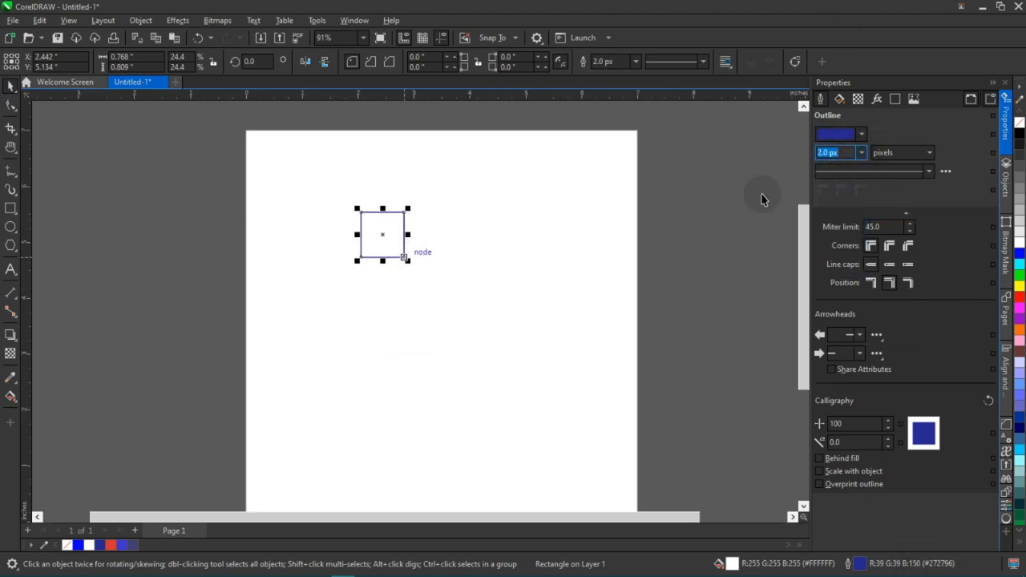
click(860, 153)
click(841, 198)
- Fill the small rectangle with green (#00C728) and deselect it
click(839, 98)
click(852, 287)
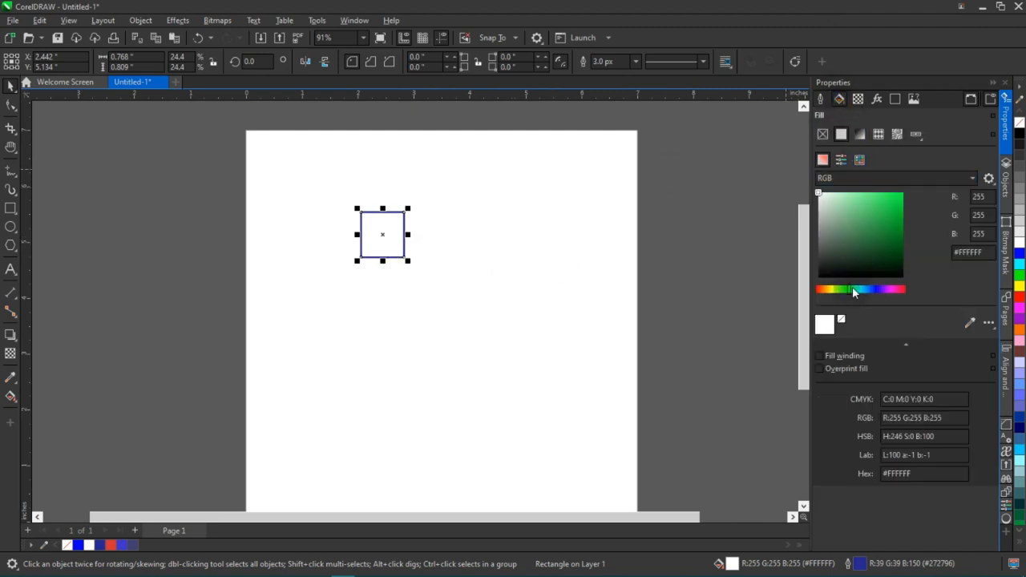
drag(836, 210, 910, 210)
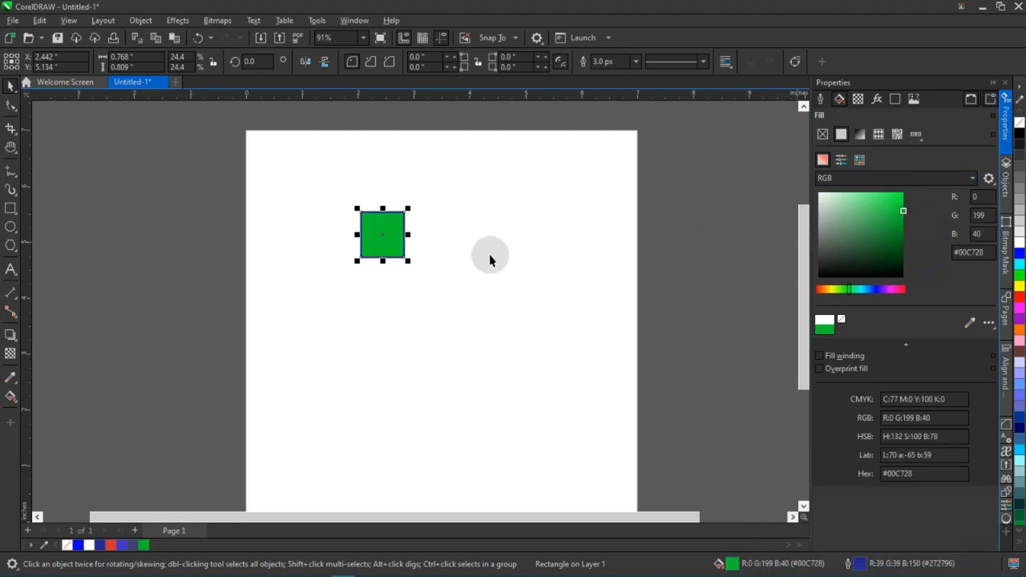
scroll(419, 236, down, 1)
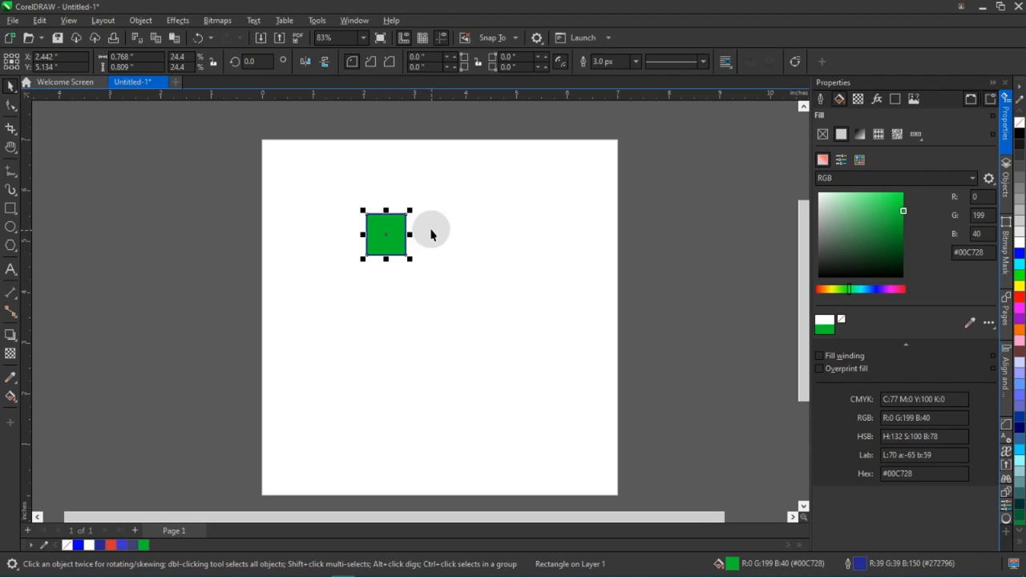
click(419, 255)
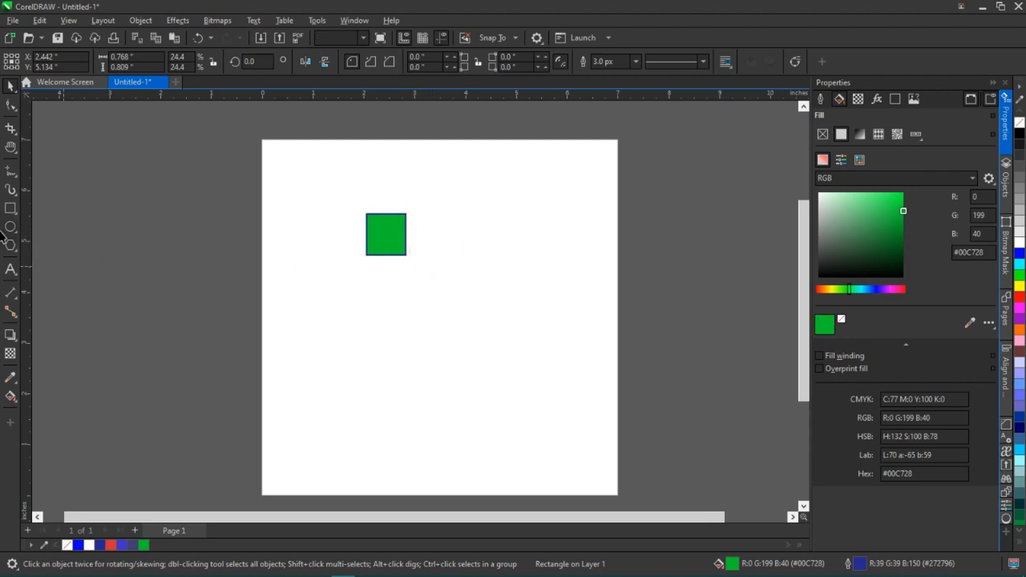
- Add the artistic text "Hello" near the middle of the page, below the green rectangle
click(12, 273)
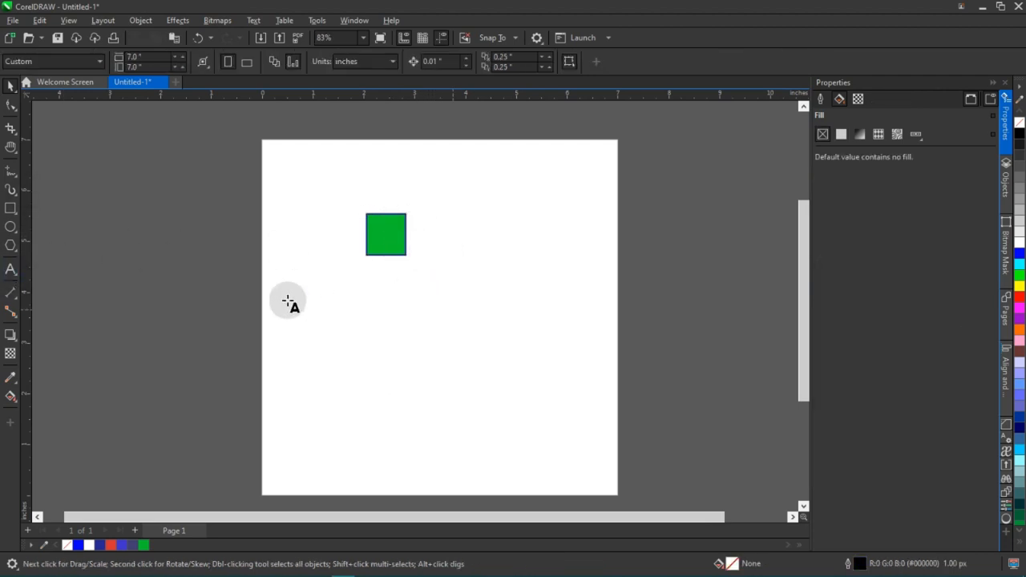
click(418, 321)
text(H)
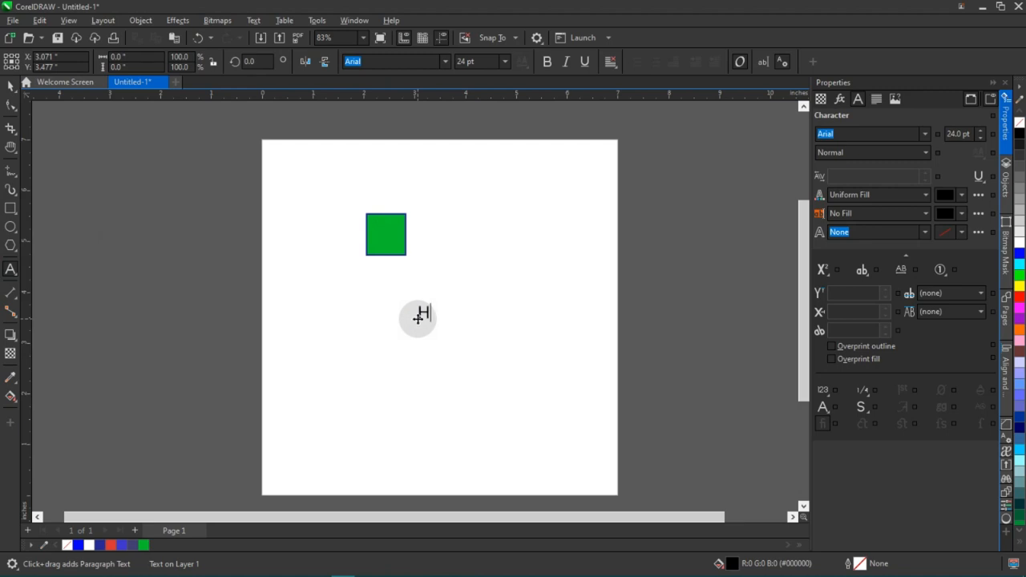
text(ello)
click(10, 85)
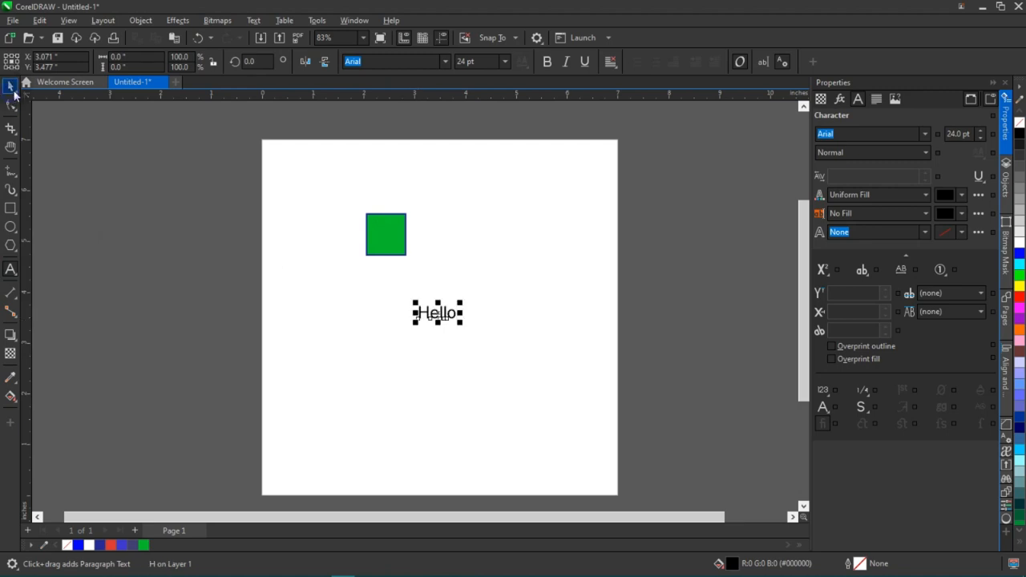
- Scale the "Hello" text up to about 69.75 pt and set its font to Montserrat
mouse_move(461, 323)
mouse_down()
mouse_move(518, 378)
mouse_move(486, 325)
mouse_move(452, 329)
mouse_up()
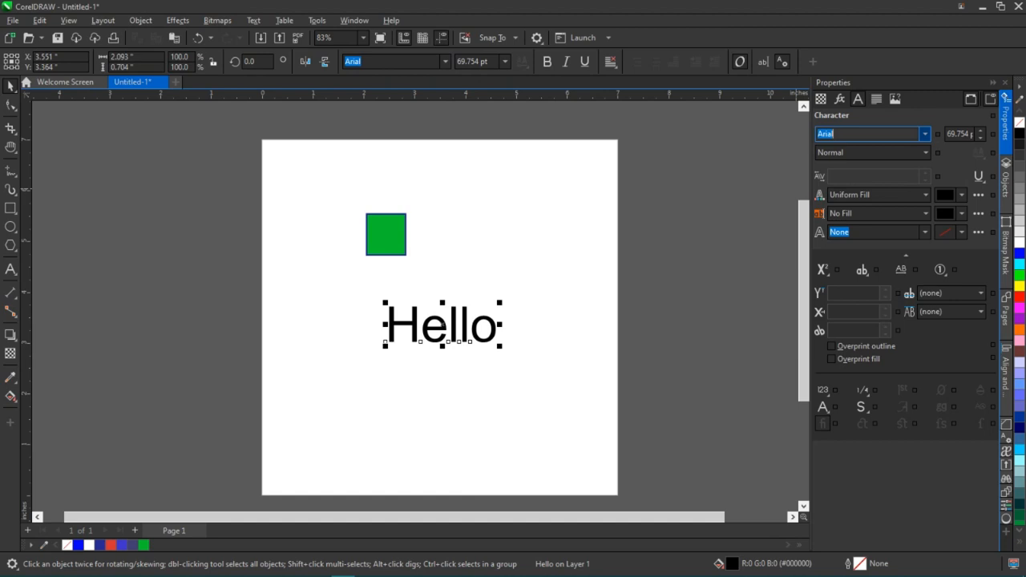
text(Montserrat)
key(Return)
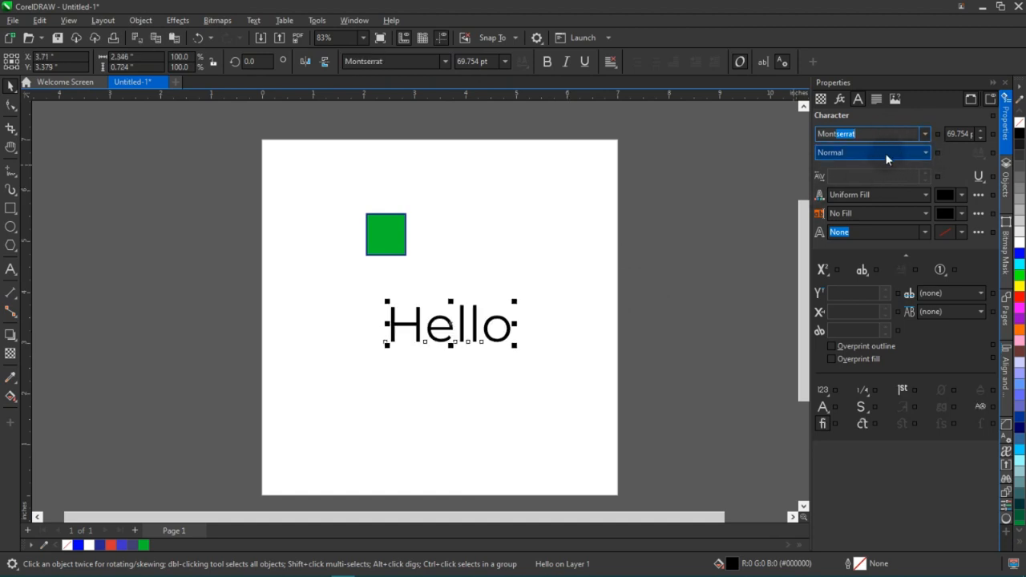
- Try the Bold and Normal-Italic styles on the "Hello" text and finish with Bold-Italic
click(930, 153)
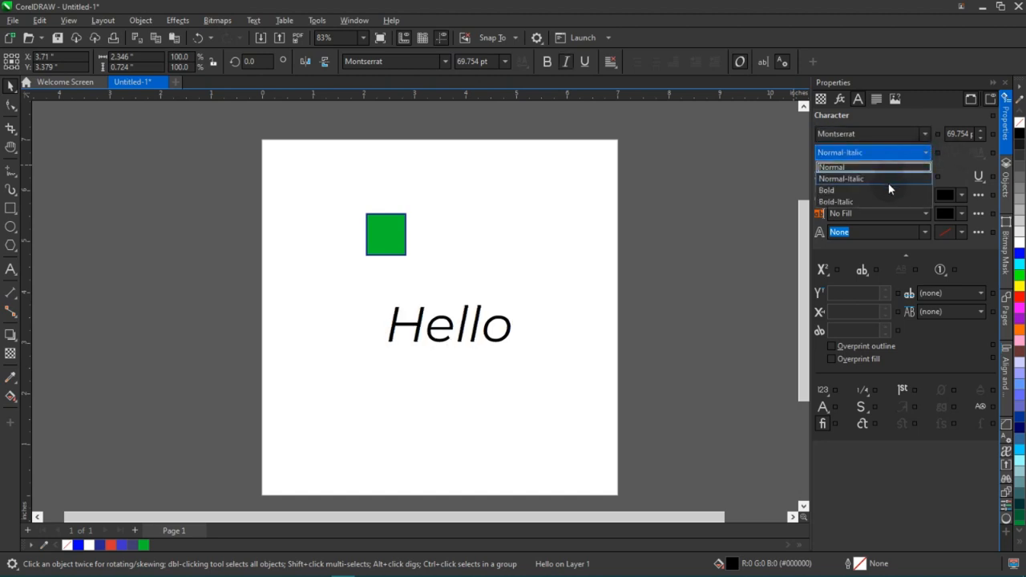
click(888, 188)
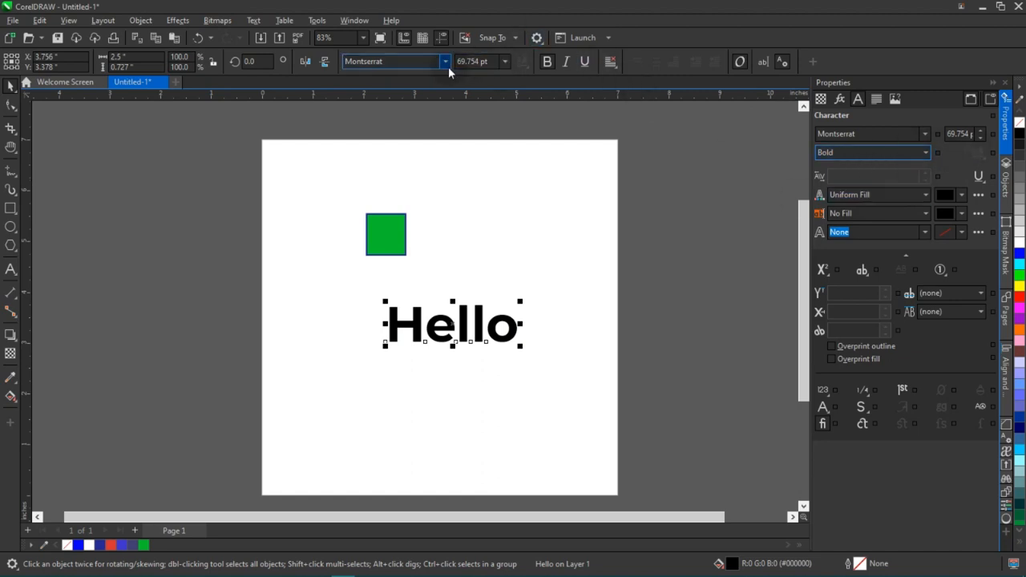
click(925, 153)
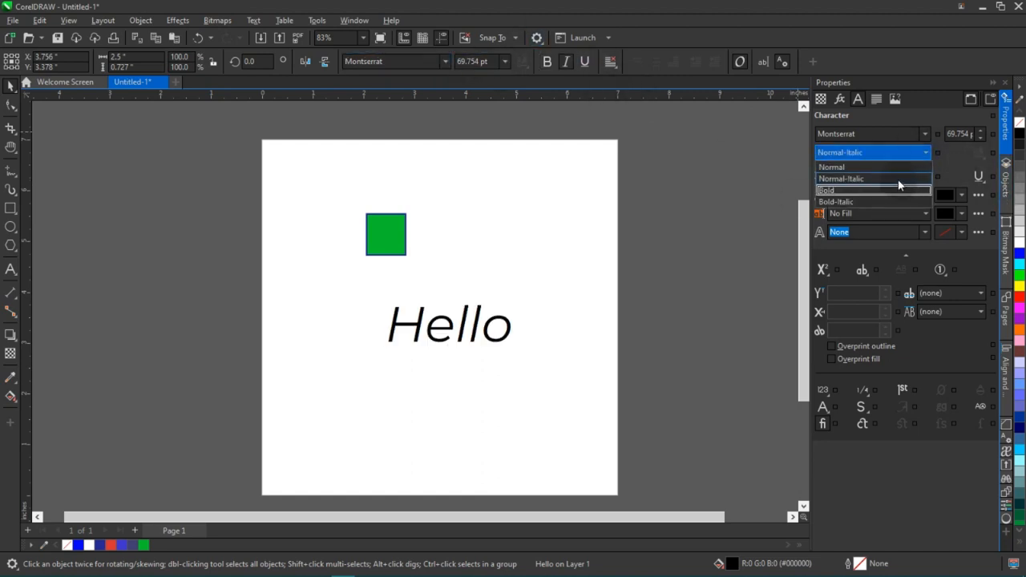
click(897, 178)
click(898, 153)
click(881, 191)
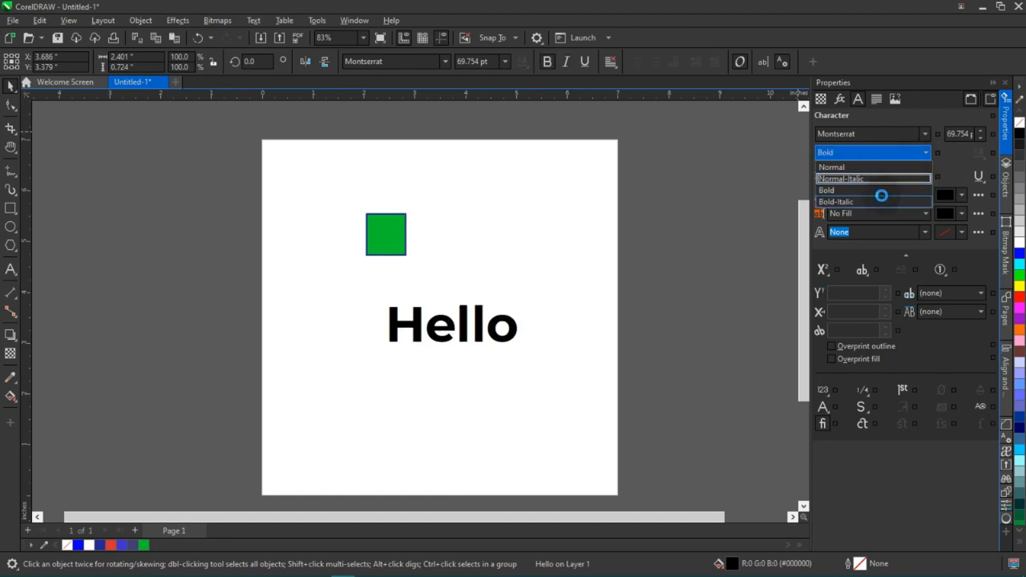
- Change the "Hello" text's uniform fill color to a muted green (#4AA855)
click(961, 196)
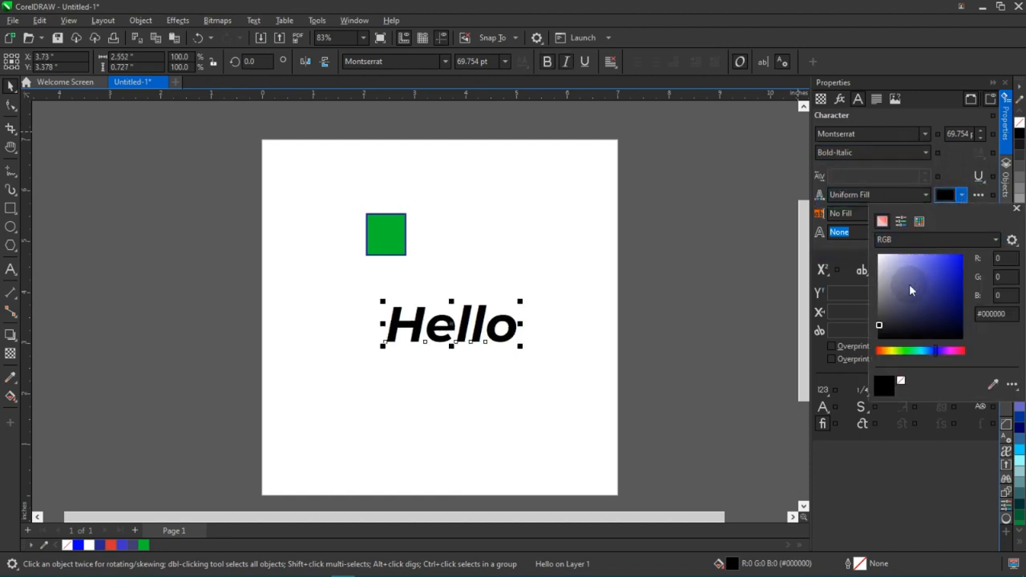
click(909, 351)
drag(898, 309, 926, 287)
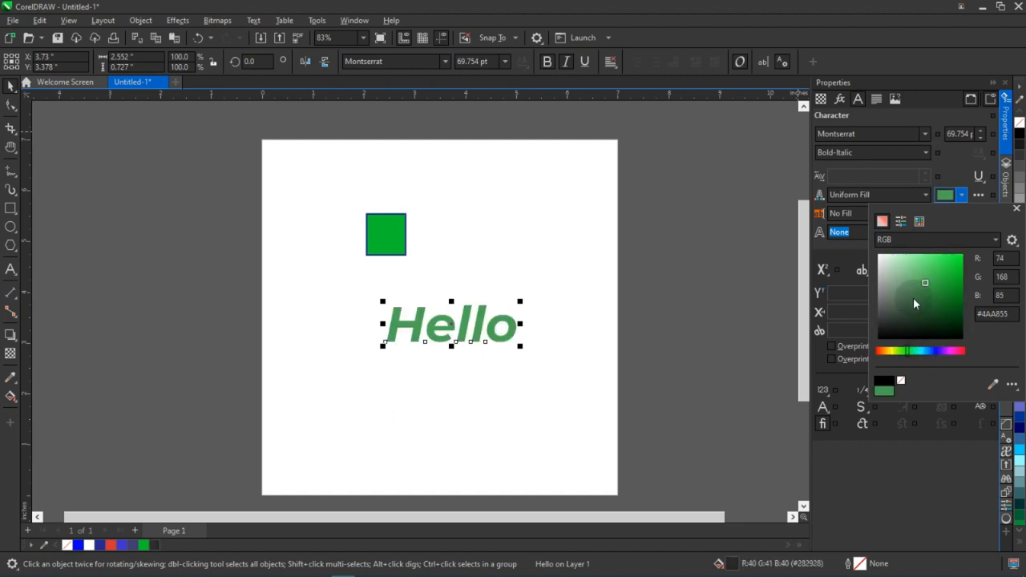
click(884, 210)
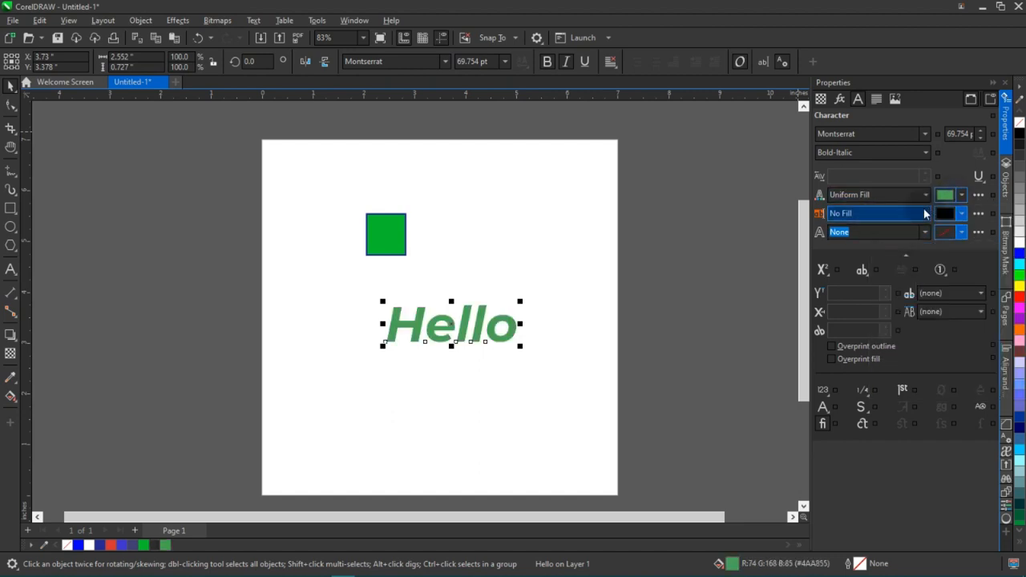
- Examine the outline, paragraph and transparency settings of the "Hello" text, then deselect it
click(924, 232)
click(925, 235)
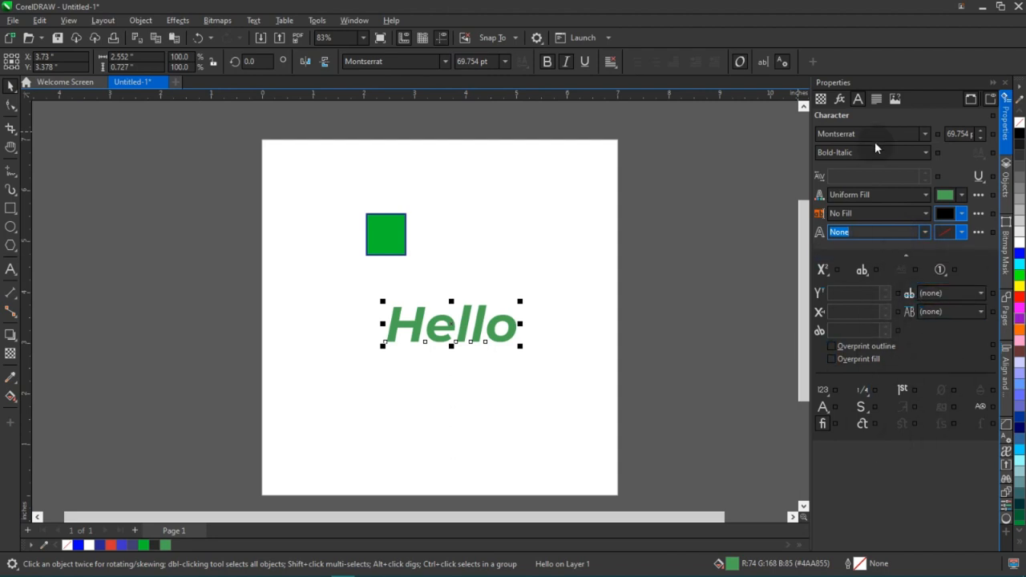
click(874, 100)
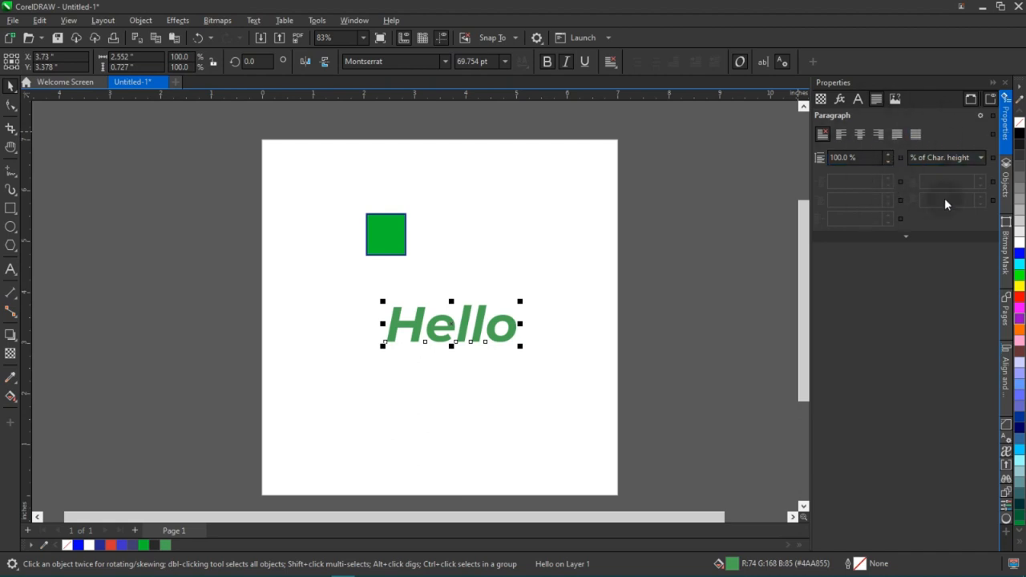
click(821, 99)
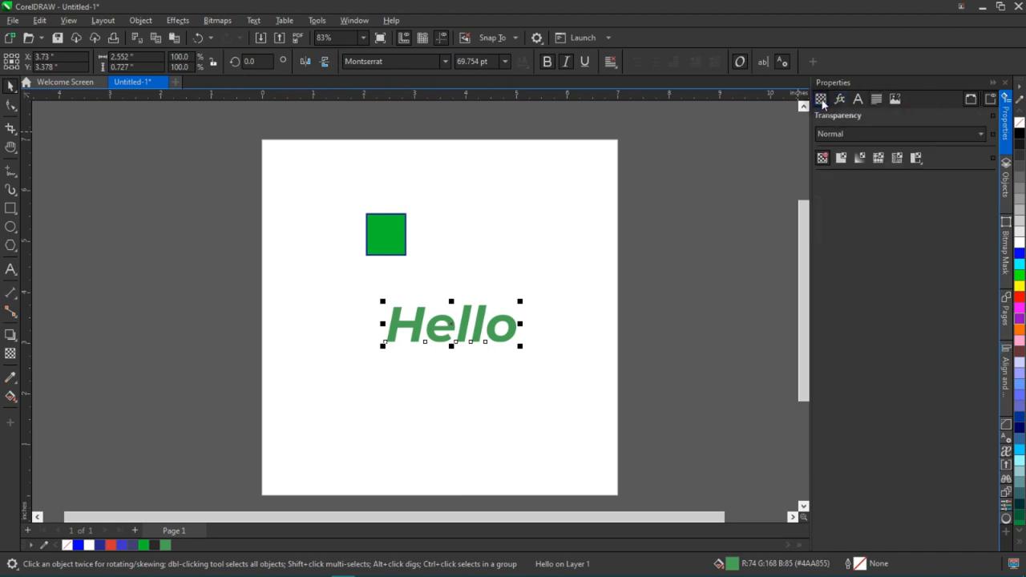
click(881, 133)
click(881, 133)
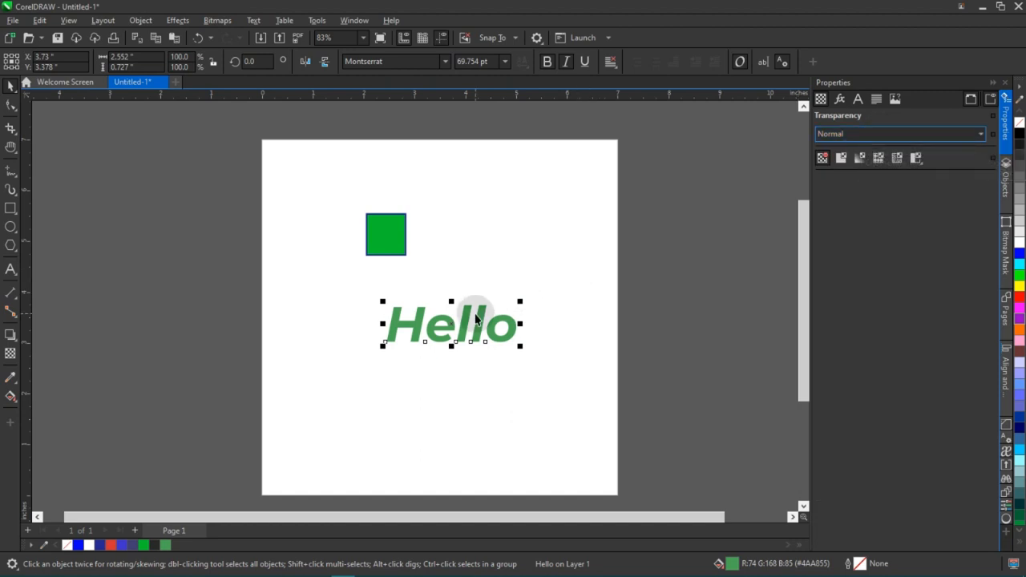
scroll(476, 317, down, 1)
drag(476, 316, 479, 296)
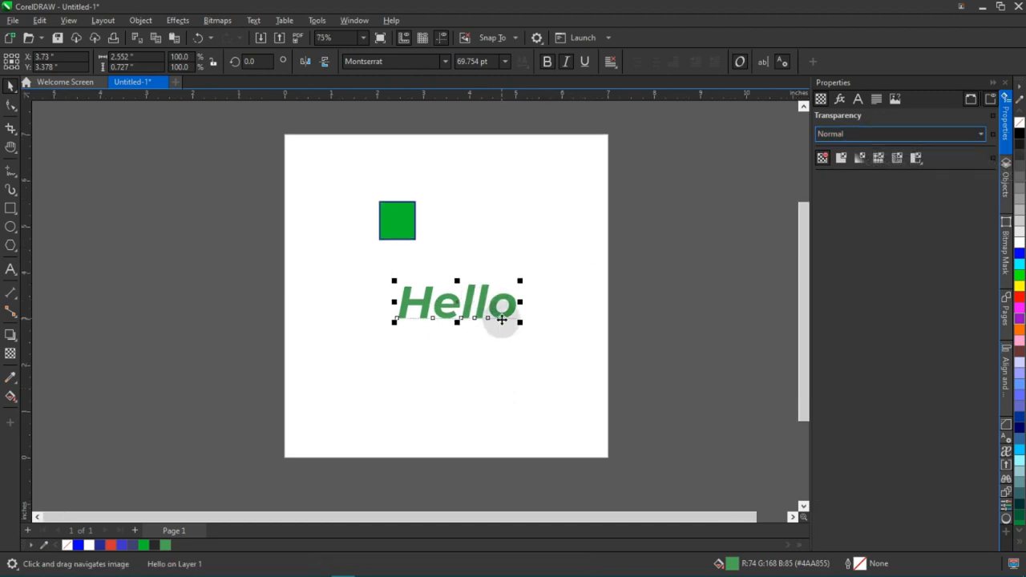
click(579, 280)
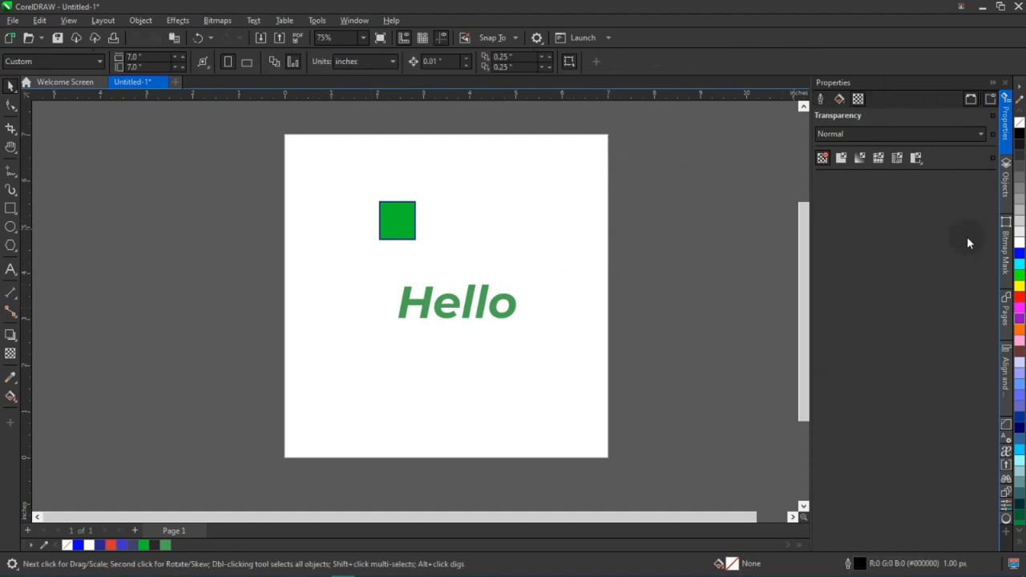
- Show the Objects docker and draw three circles around the text, about 1.15, 0.81 and 1.31 inches in diameter
click(1007, 178)
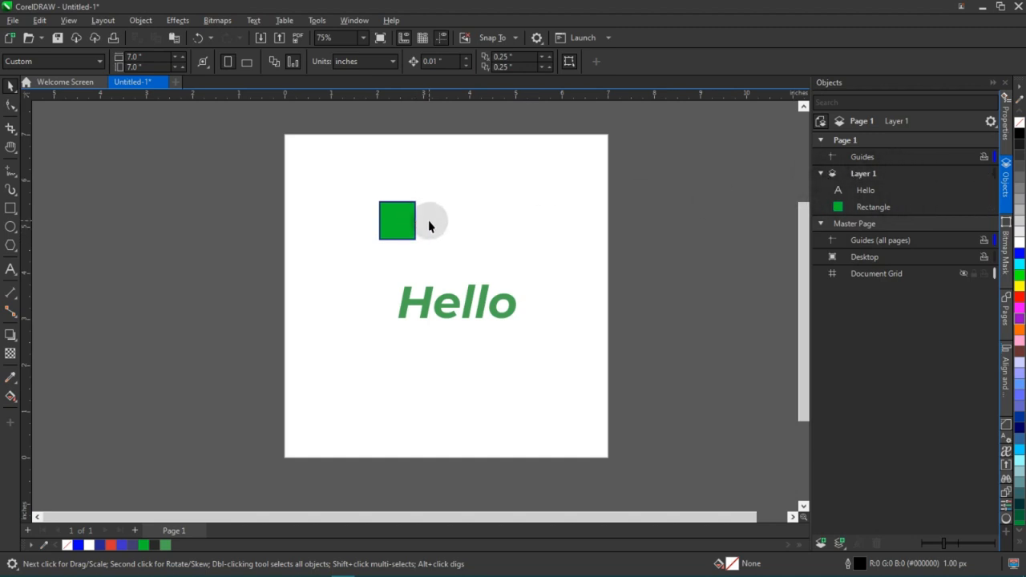
click(440, 309)
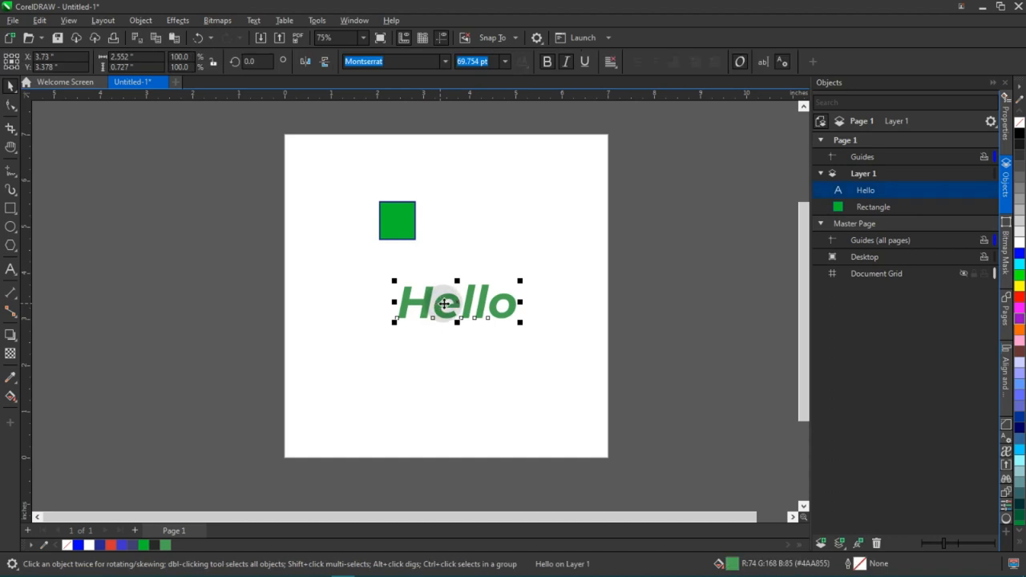
click(11, 227)
drag(496, 174, 558, 235)
drag(360, 312, 396, 349)
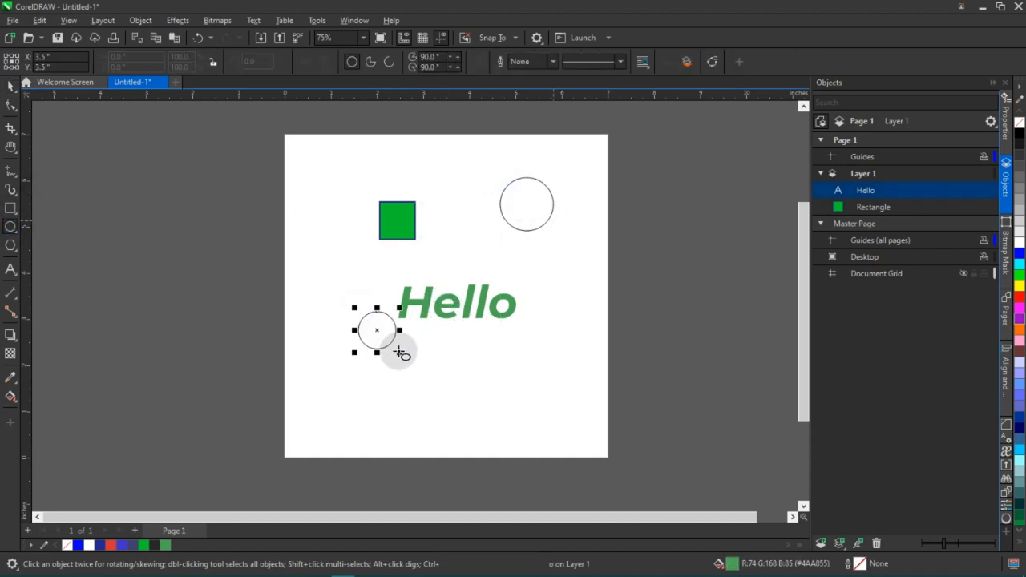
drag(462, 374, 530, 441)
- Fill the lowest circle with red, the smallest with light gray (#CCCCCC) and the upper one with blue, then deselect
click(874, 192)
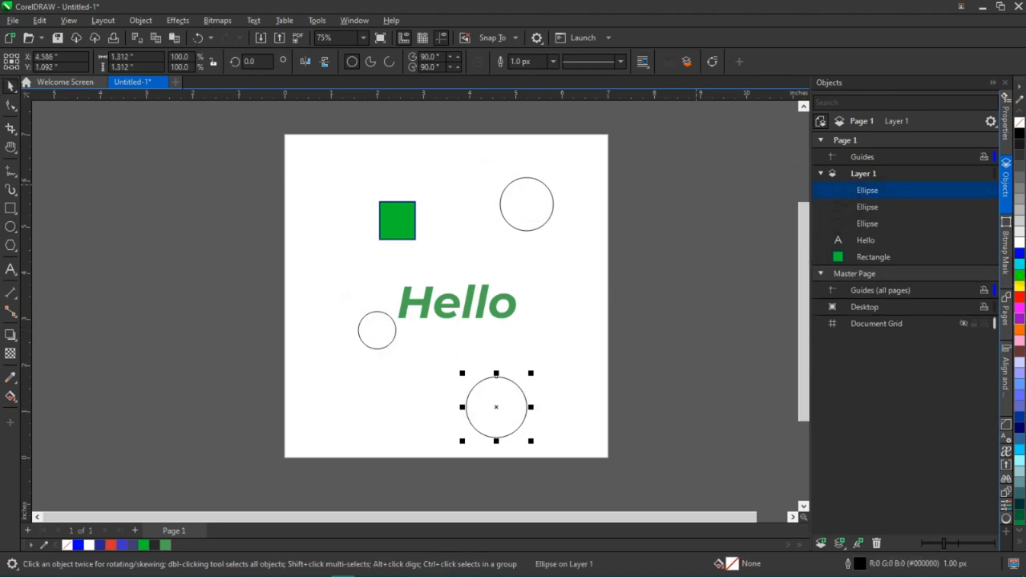
click(1019, 298)
click(381, 332)
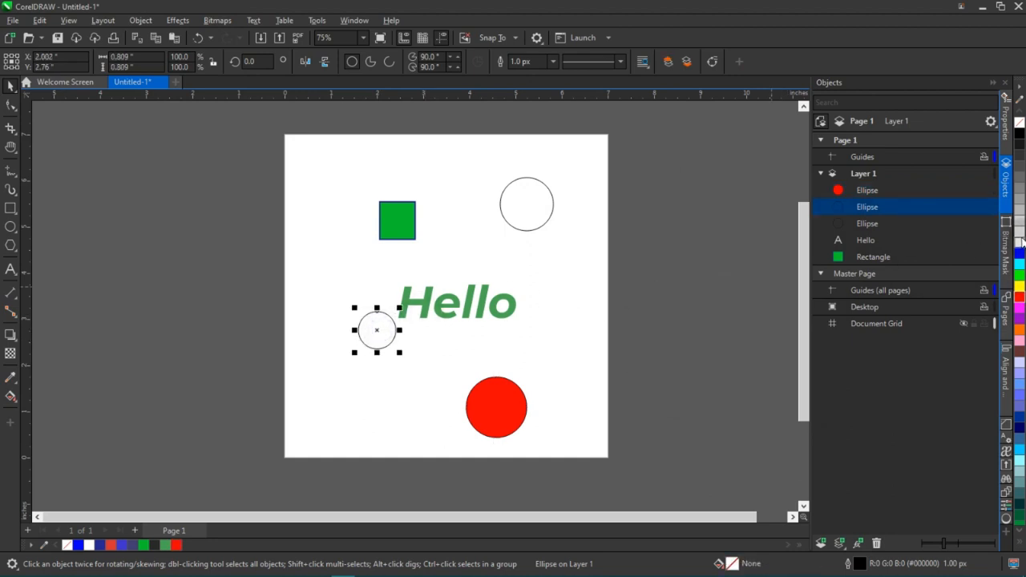
click(1020, 228)
click(551, 200)
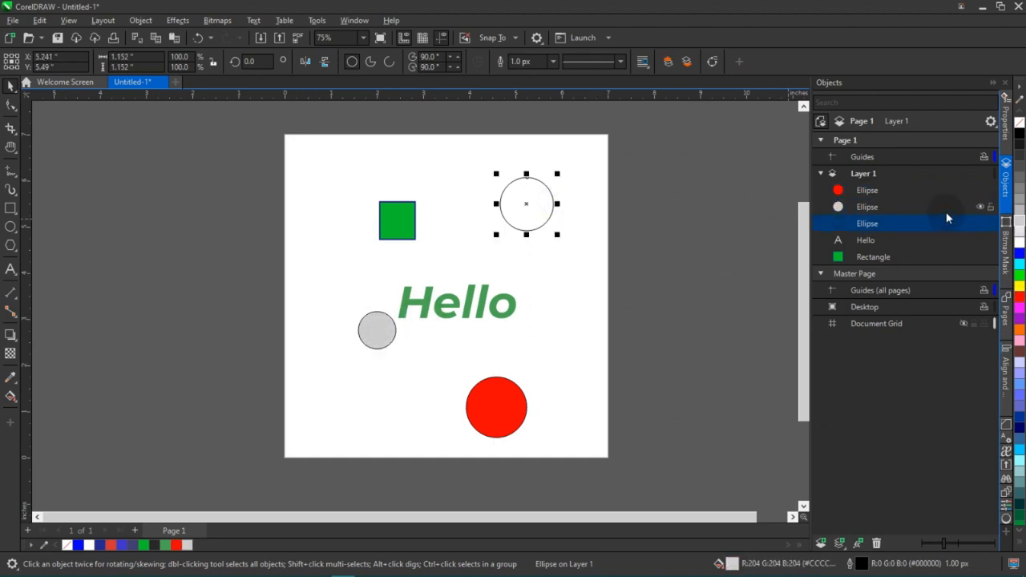
click(1019, 255)
key(Escape)
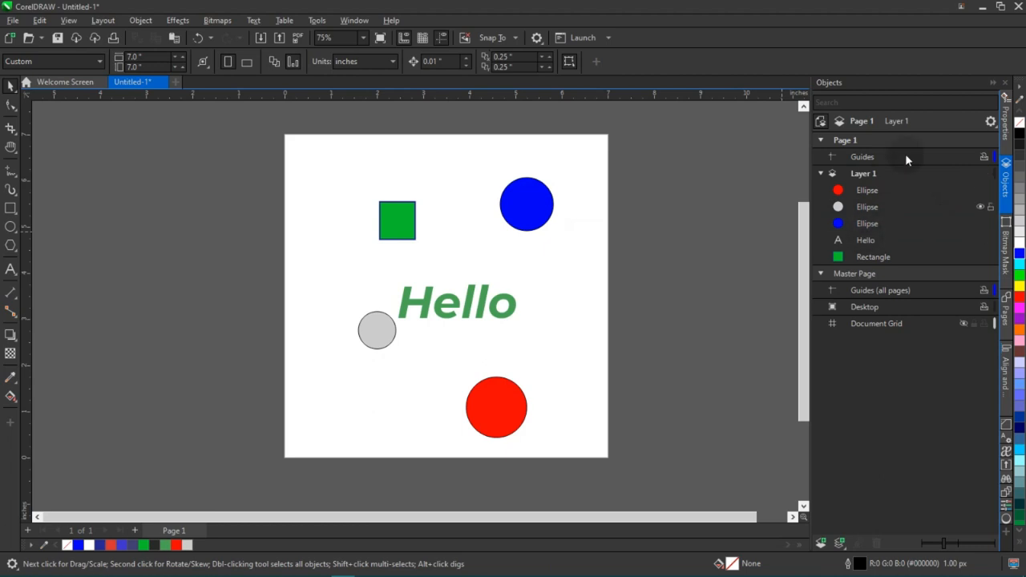
- Move the gray circle onto the green rectangle, send it to the back of the layer and tuck it behind the rectangle
click(876, 207)
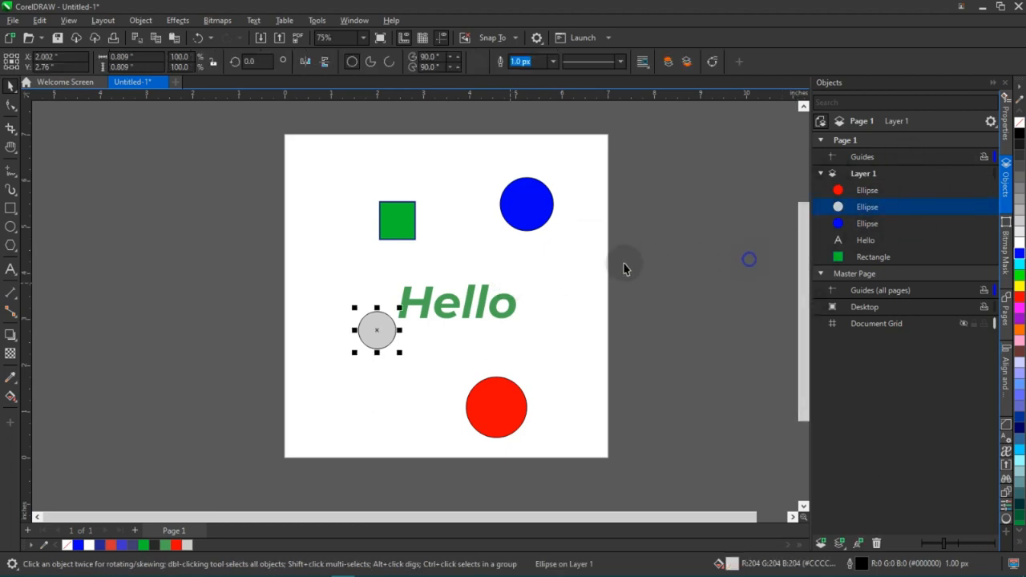
drag(378, 327, 414, 223)
scroll(413, 222, up, 3)
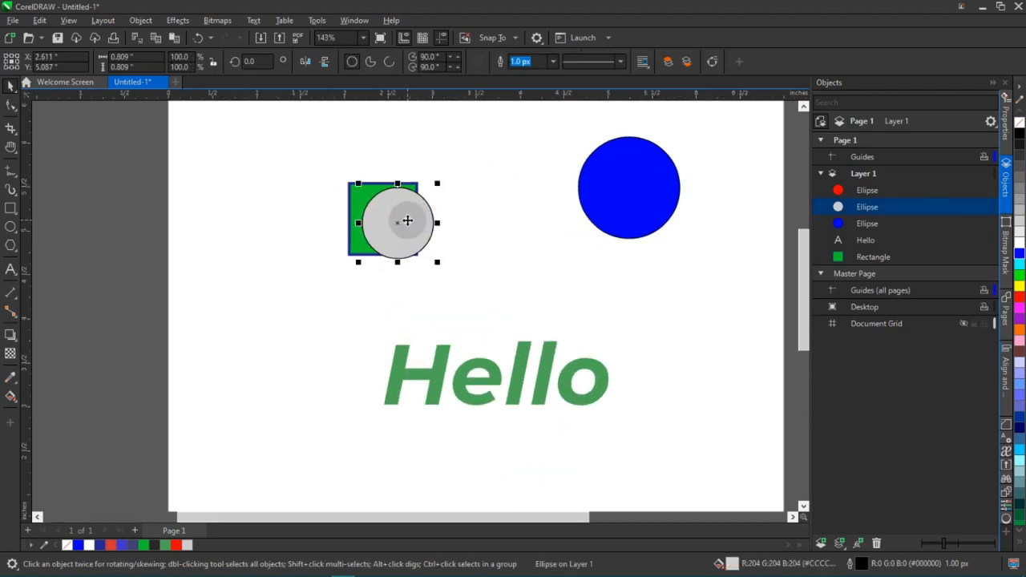
key(shift+Page_Down)
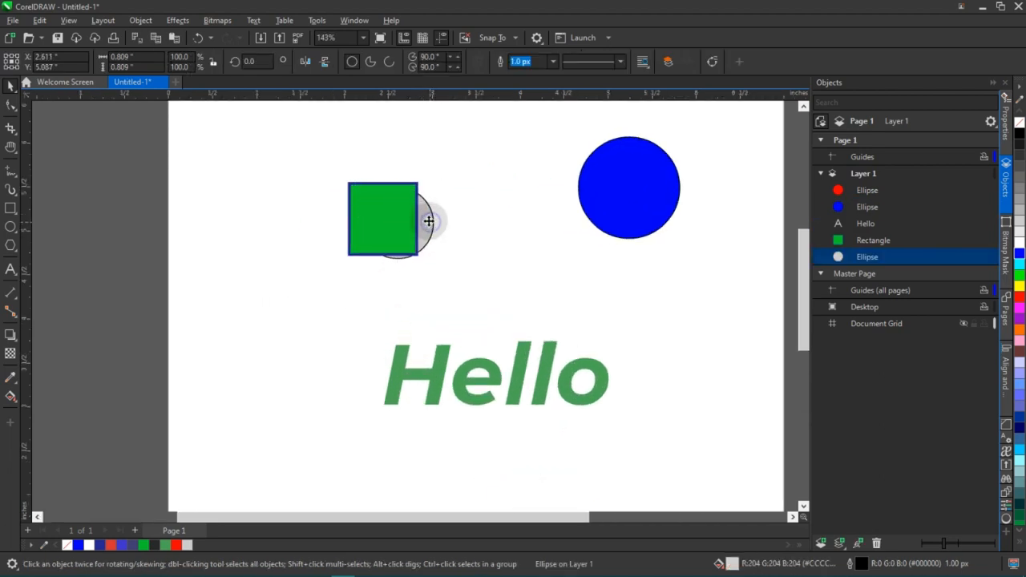
drag(429, 221, 418, 221)
scroll(413, 223, down, 1)
click(483, 241)
- Move the hidden gray circle partly out past the rectangle's lower-left corner and restack it directly above the rectangle
click(391, 217)
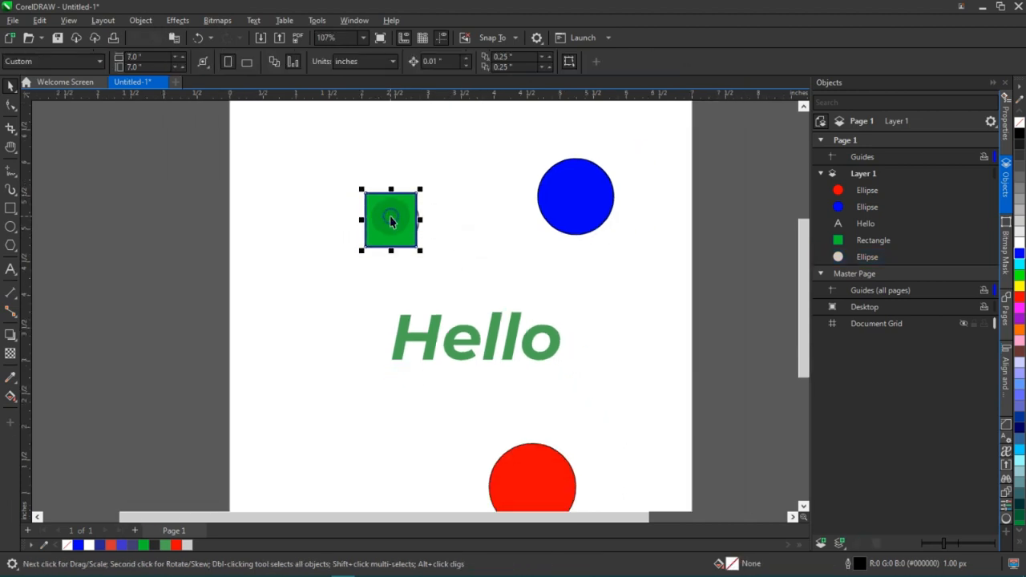
click(867, 257)
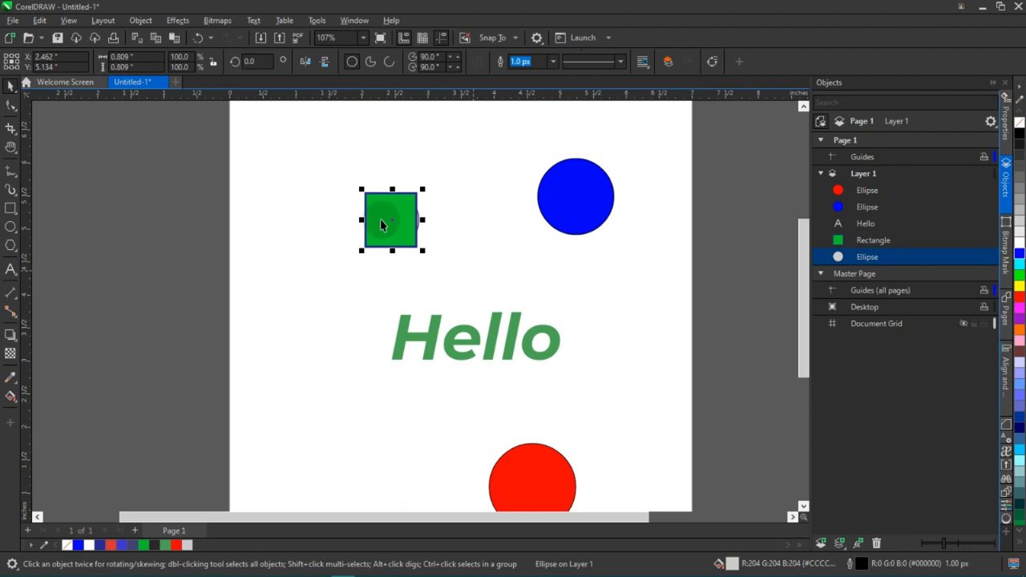
key(Down)
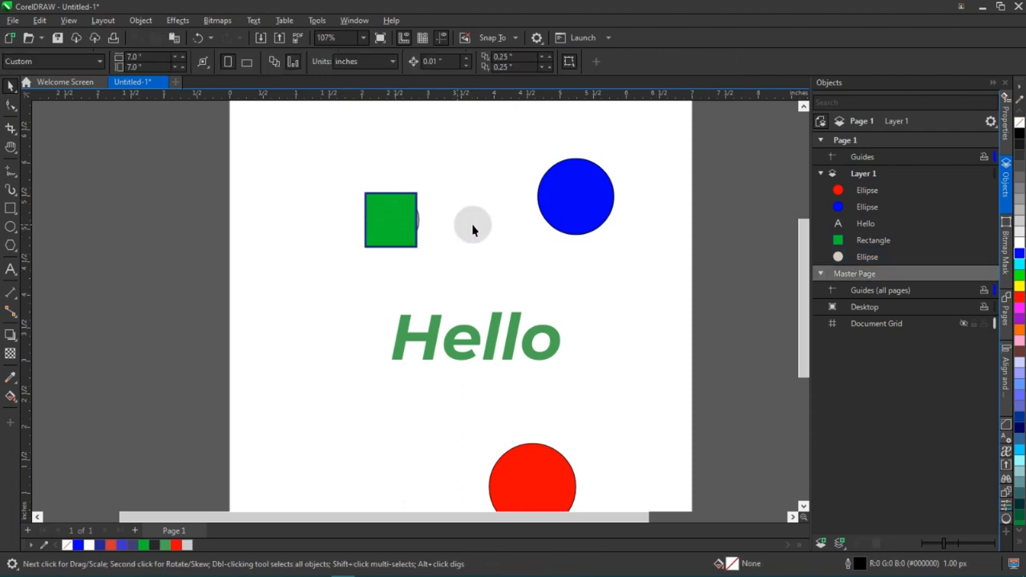
key(Down)
key(Down)
key(Down)
click(889, 257)
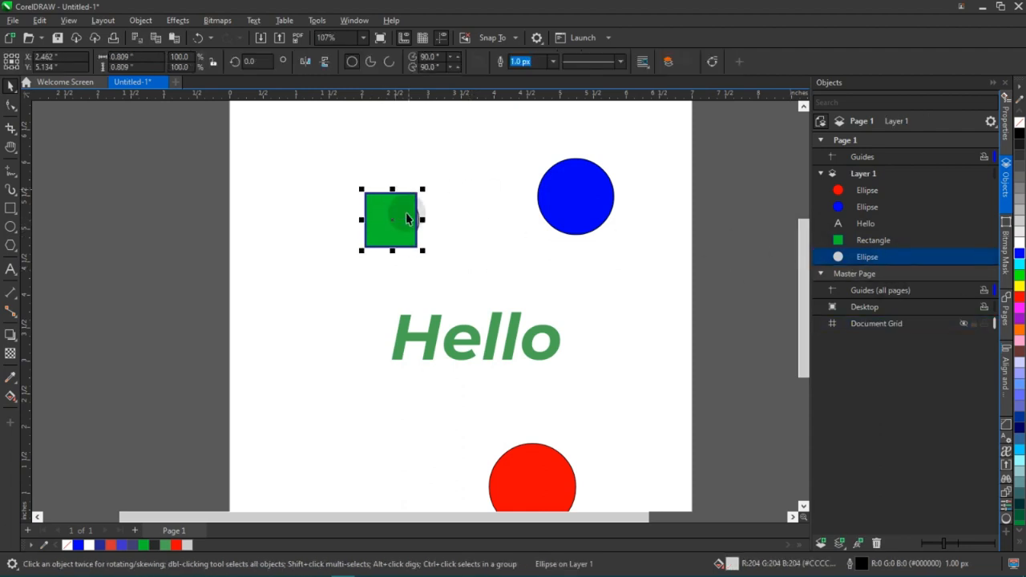
mouse_move(401, 243)
mouse_down()
mouse_move(521, 265)
mouse_move(488, 270)
mouse_move(529, 264)
mouse_move(366, 325)
mouse_move(376, 325)
mouse_move(414, 228)
mouse_up()
scroll(596, 254, down, 1)
scroll(414, 231, up, 2)
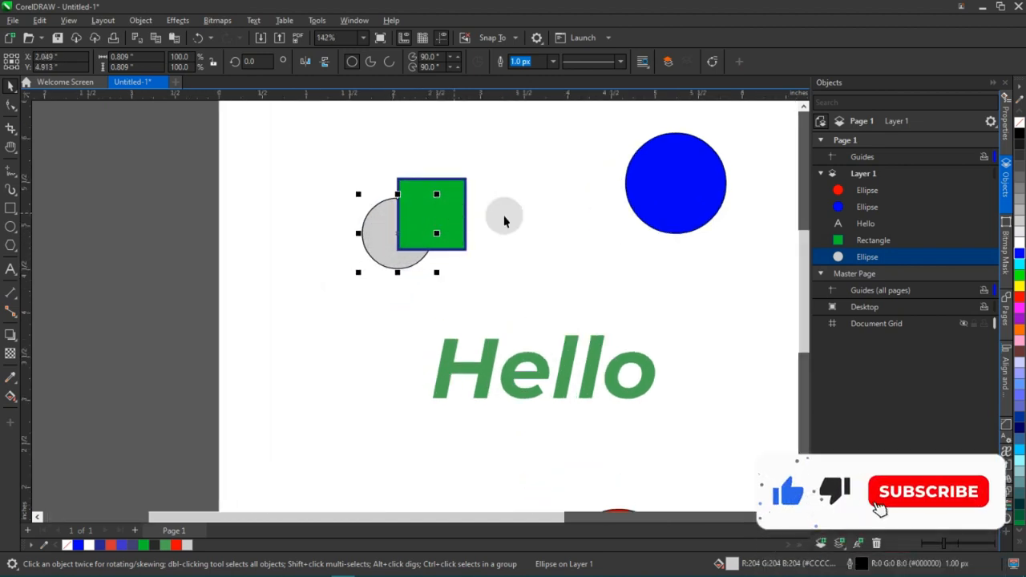
drag(867, 256, 868, 235)
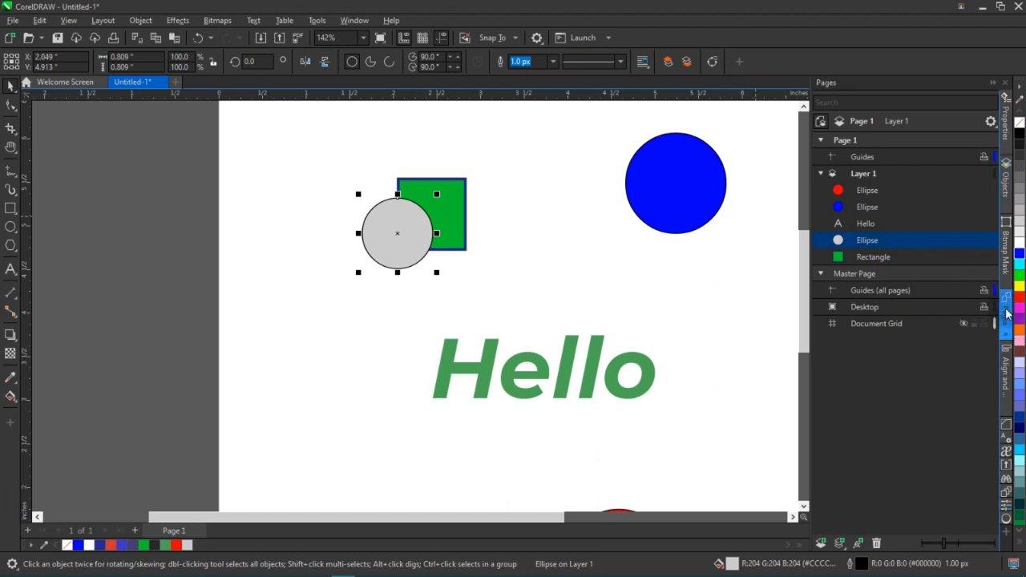
- Show the Pages docker, add four blank pages after Page 1 and switch to Page 2
click(1006, 313)
scroll(650, 222, down, 1)
scroll(505, 214, down, 2)
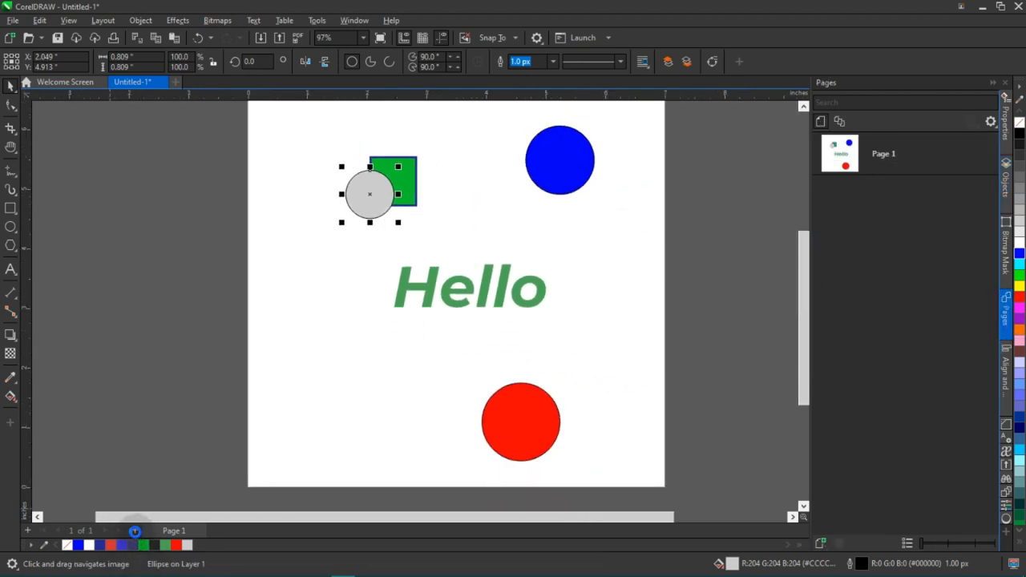
click(134, 532)
scroll(218, 446, down, 1)
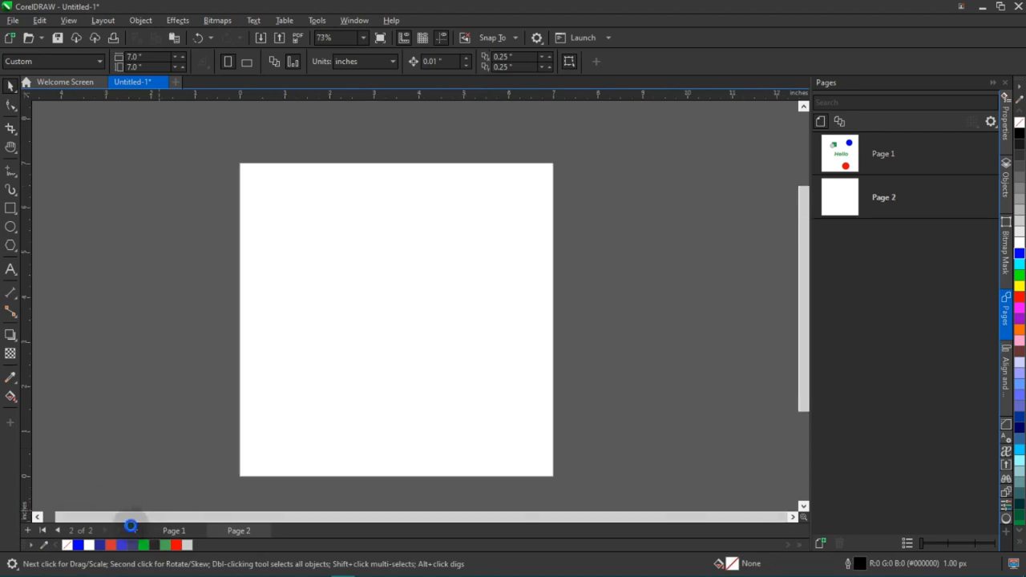
click(133, 532)
click(133, 531)
click(133, 532)
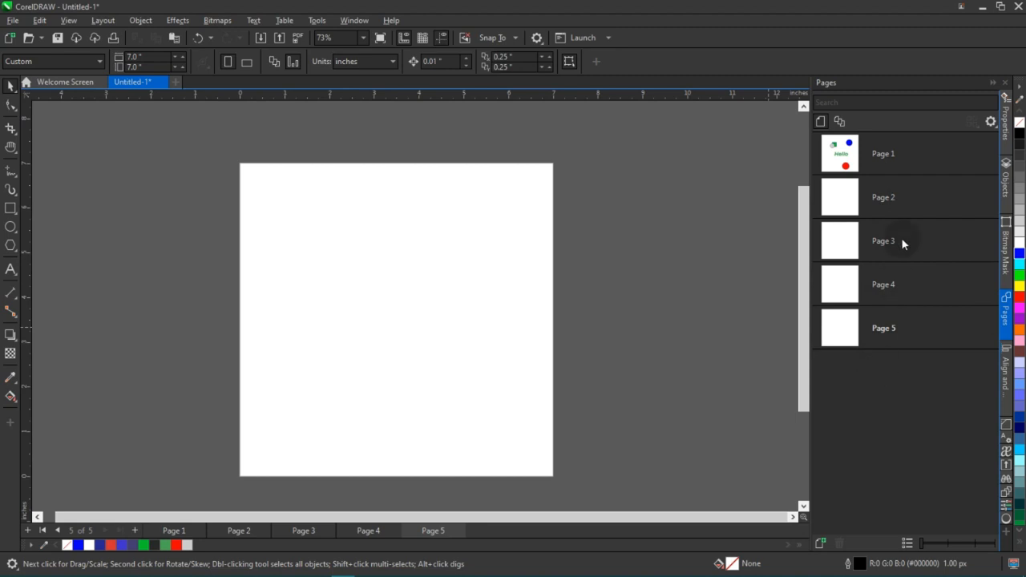
click(916, 197)
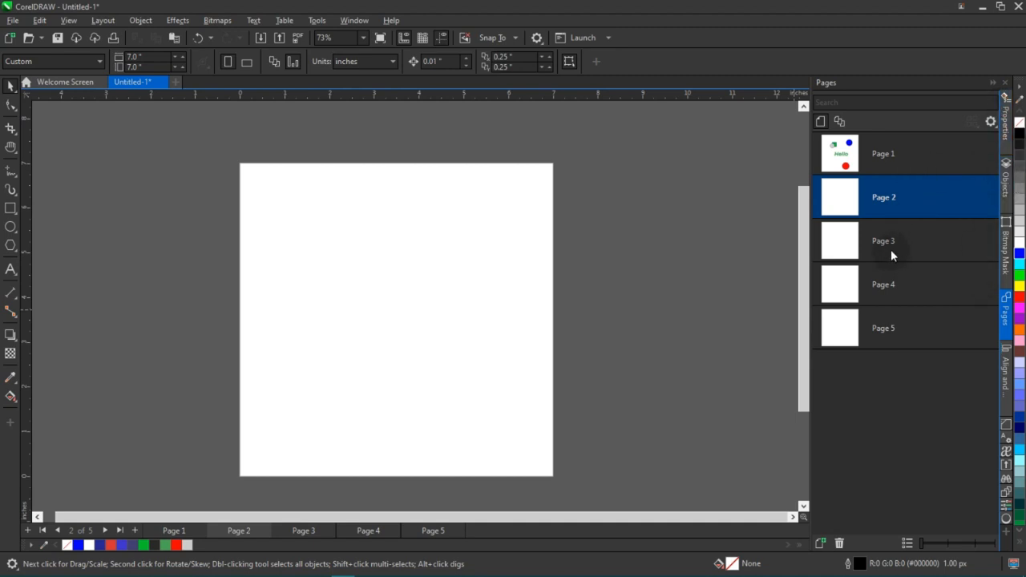
- Select Pages 2 through 5 together as a range and delete them, keeping only Page 1
drag(899, 241, 896, 366)
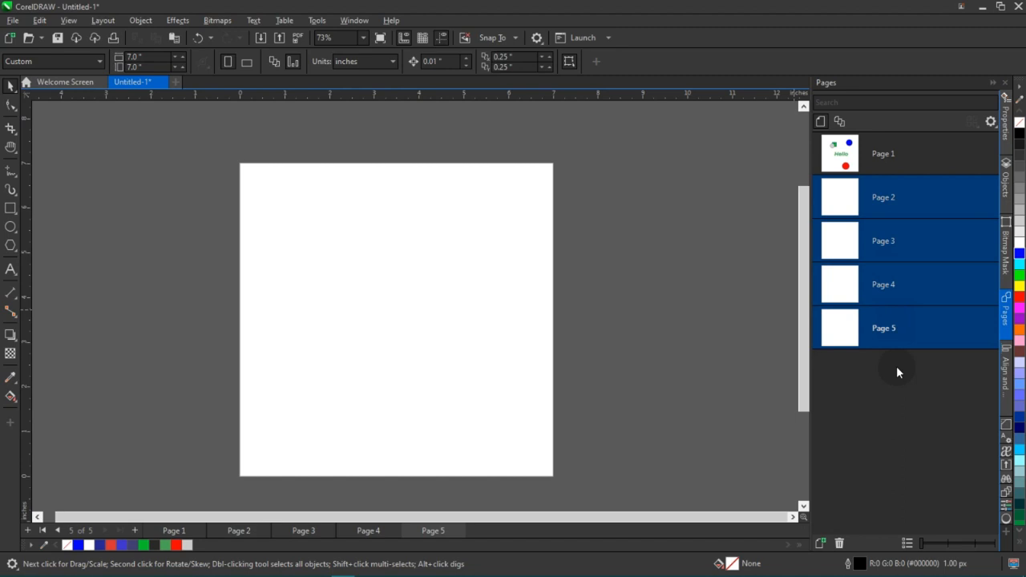
click(920, 210)
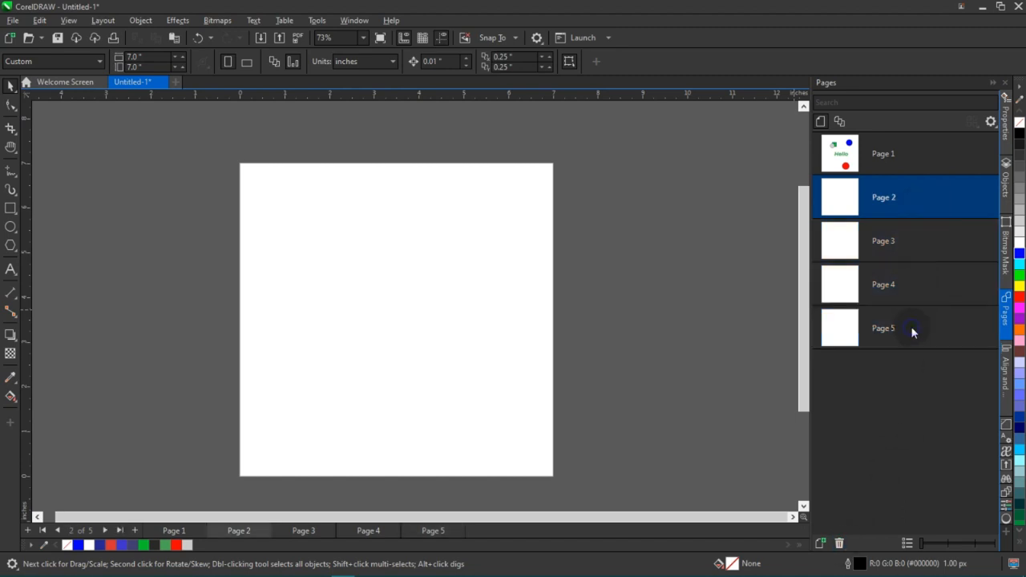
ctrl+click(912, 332)
shift+click(907, 245)
shift+click(901, 277)
click(916, 212)
shift+click(918, 334)
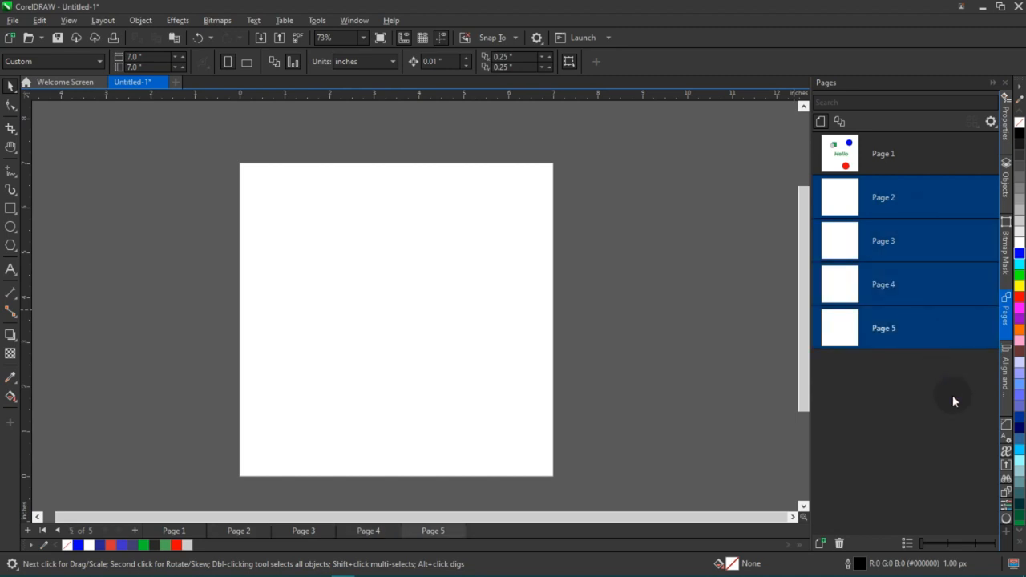
click(888, 210)
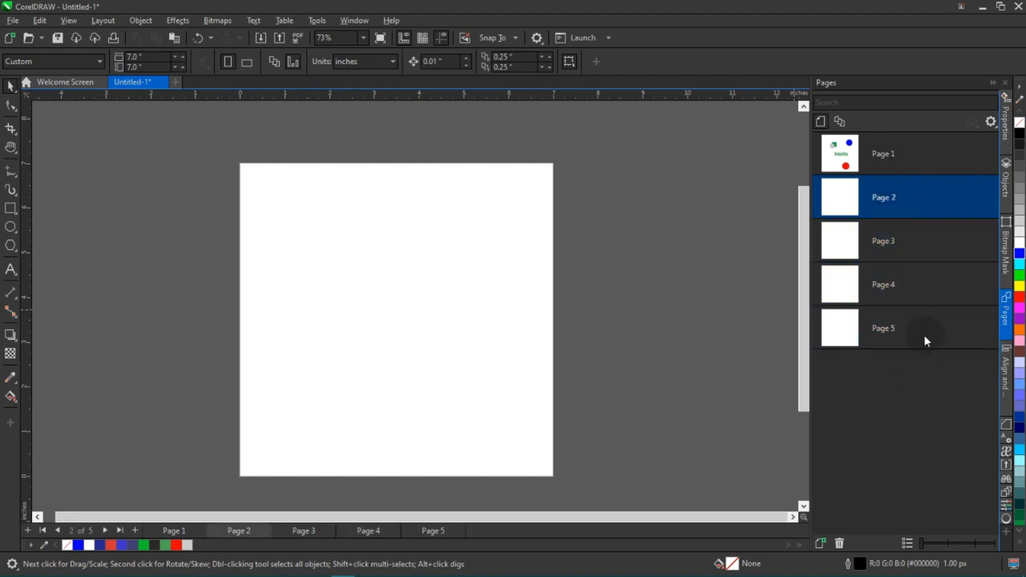
shift+click(925, 337)
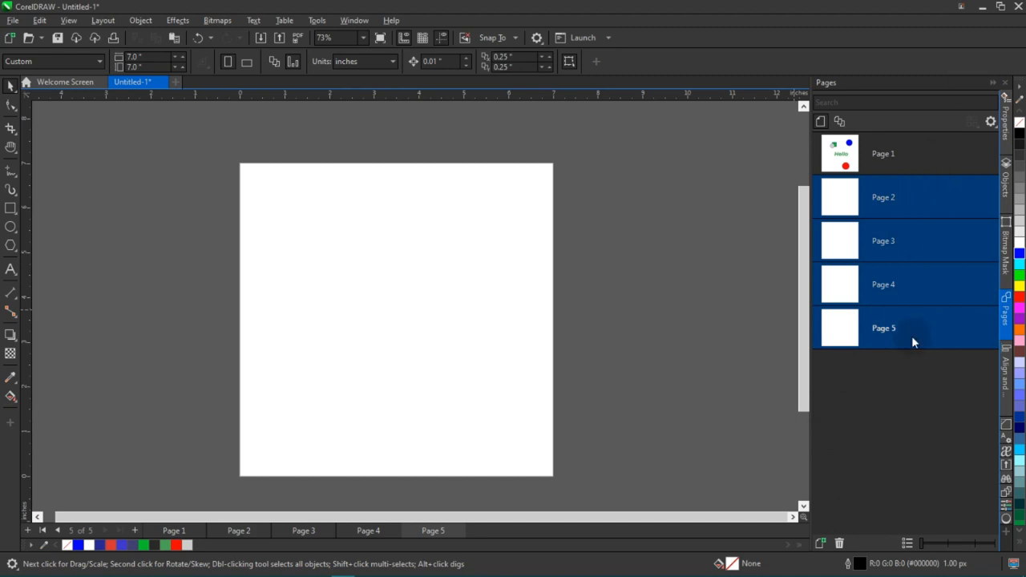
click(843, 544)
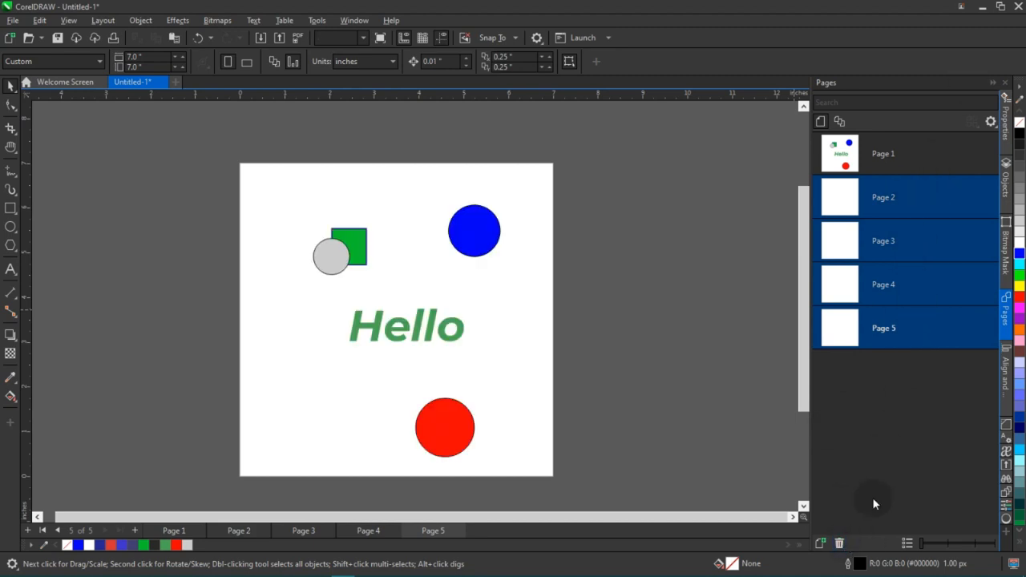
- Add two blank pages after Page 1, then delete both of them one at a time
click(133, 528)
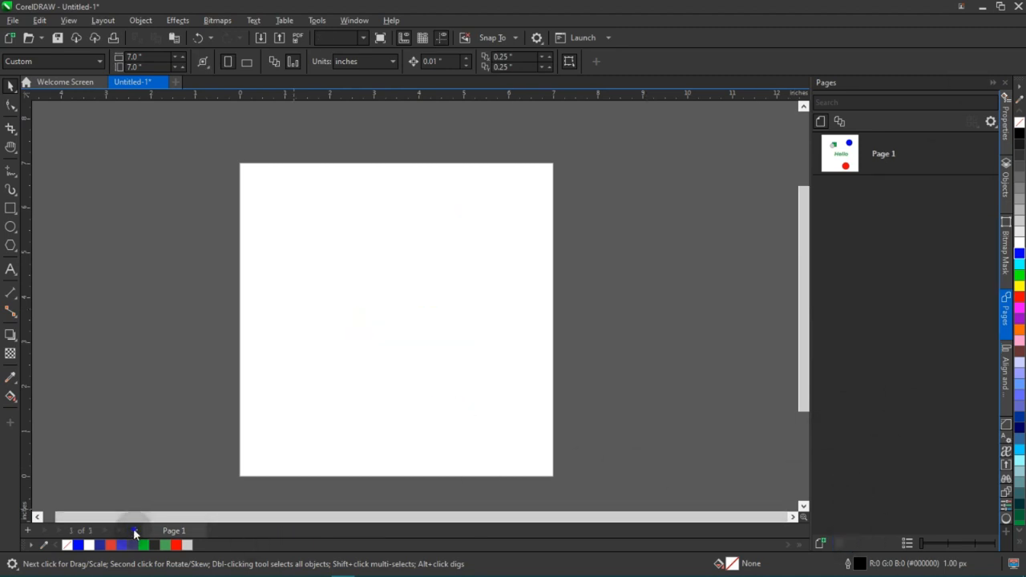
click(133, 528)
right_click(253, 535)
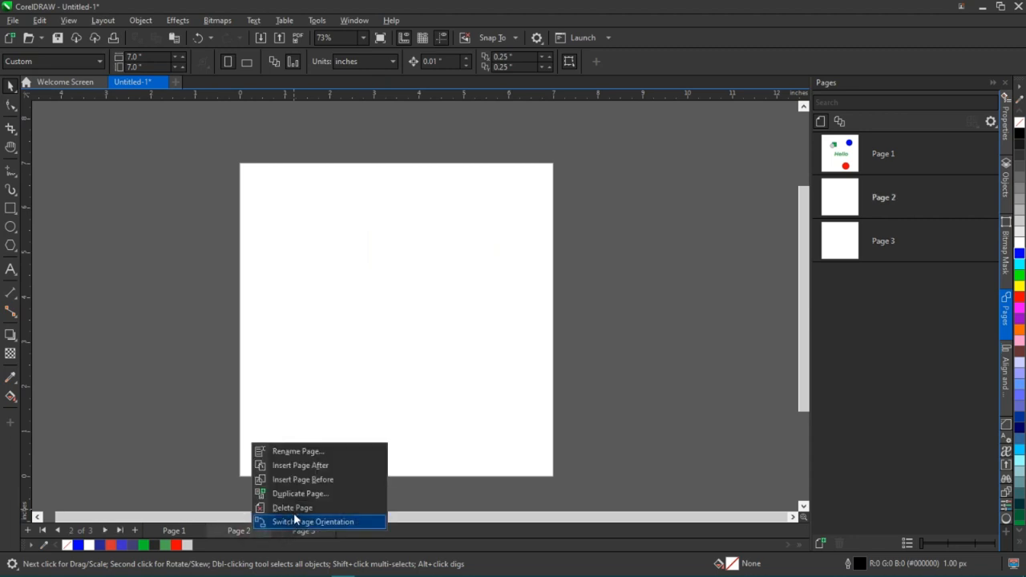
click(285, 509)
right_click(246, 532)
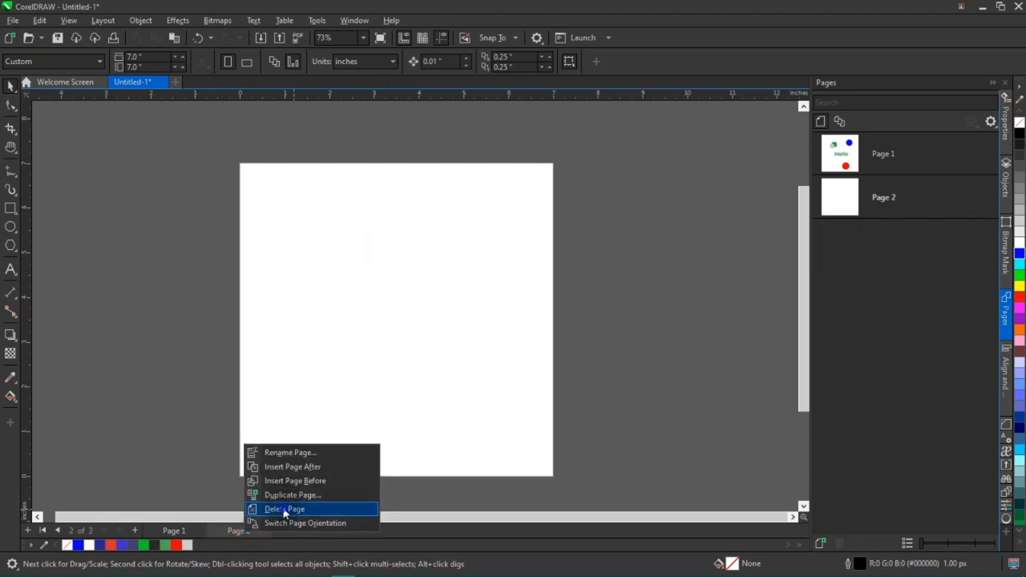
click(285, 509)
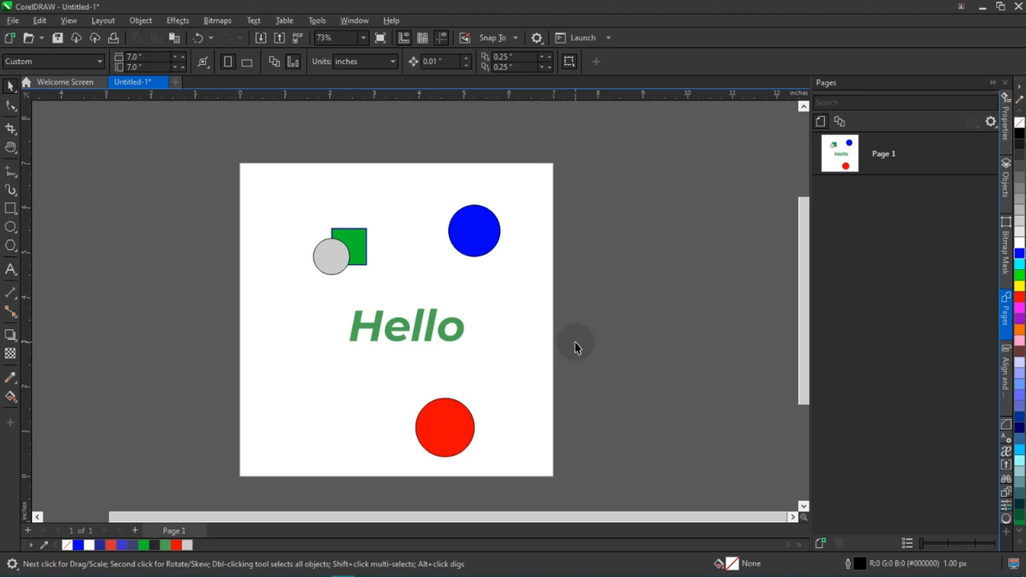
scroll(590, 345, up, 1)
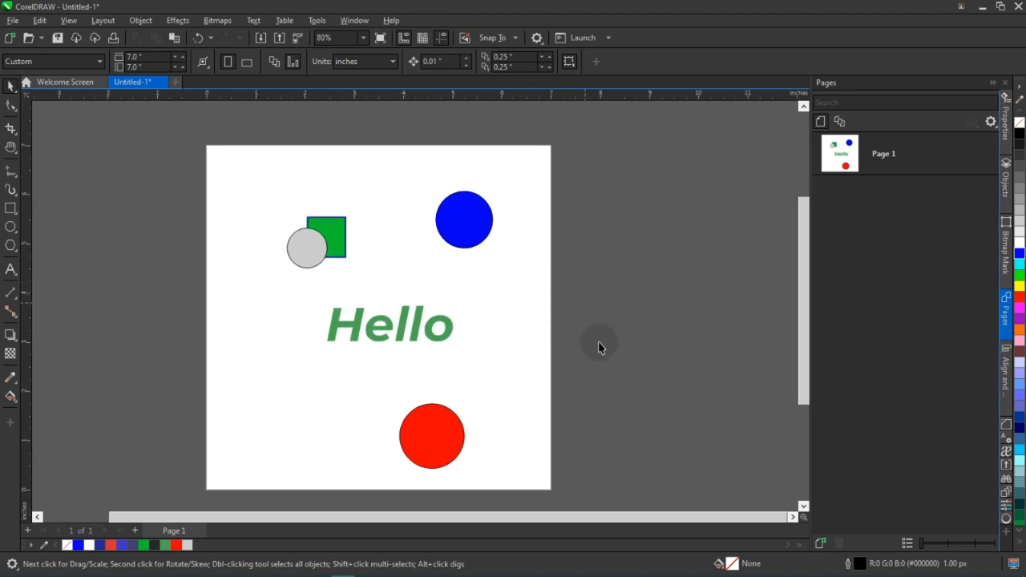
click(1006, 353)
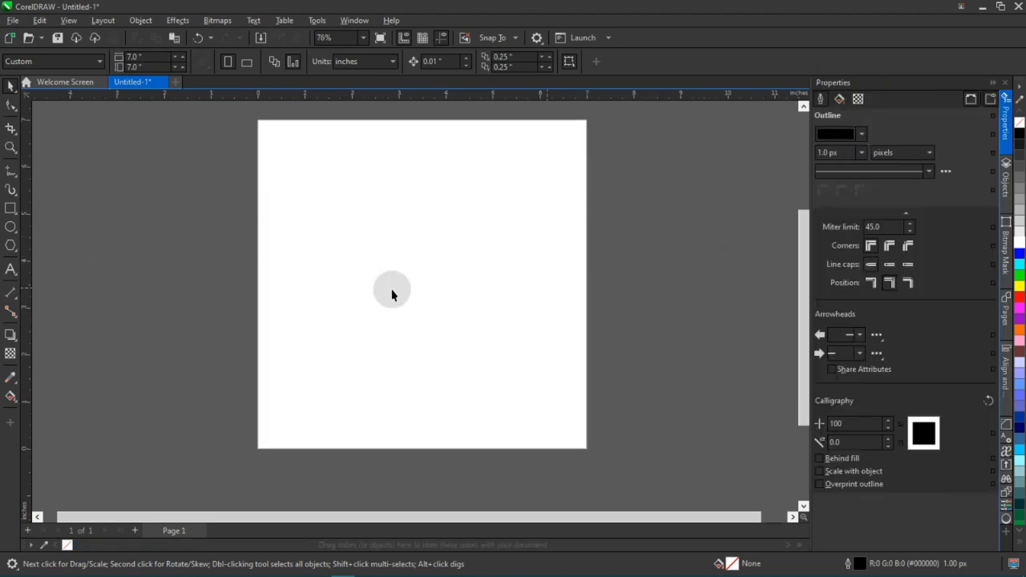
- Create a 7 by 7 inch rectangle covering the page, fill it with blue (#0000FF) and remove its outline
double_click(10, 208)
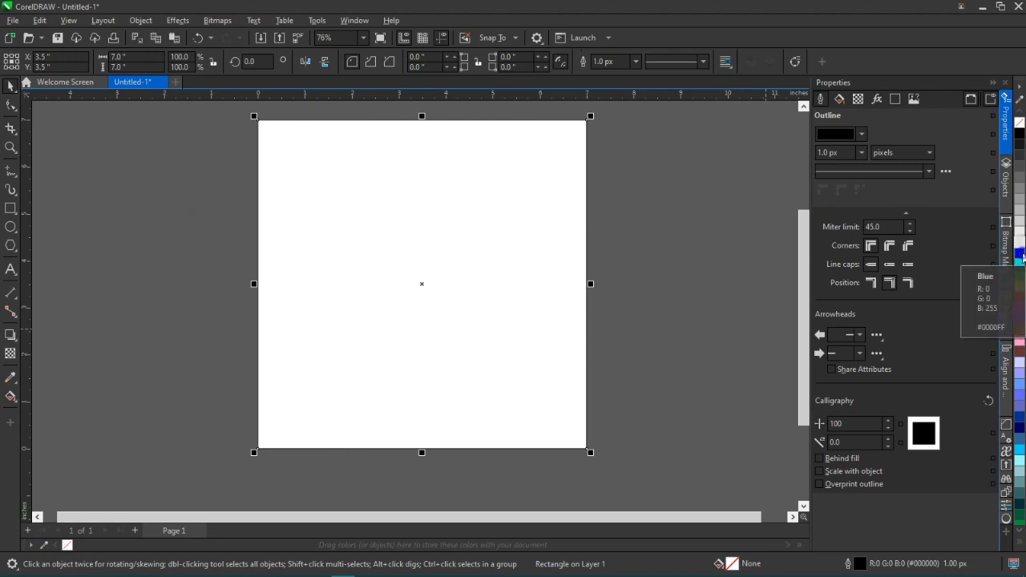
click(1019, 254)
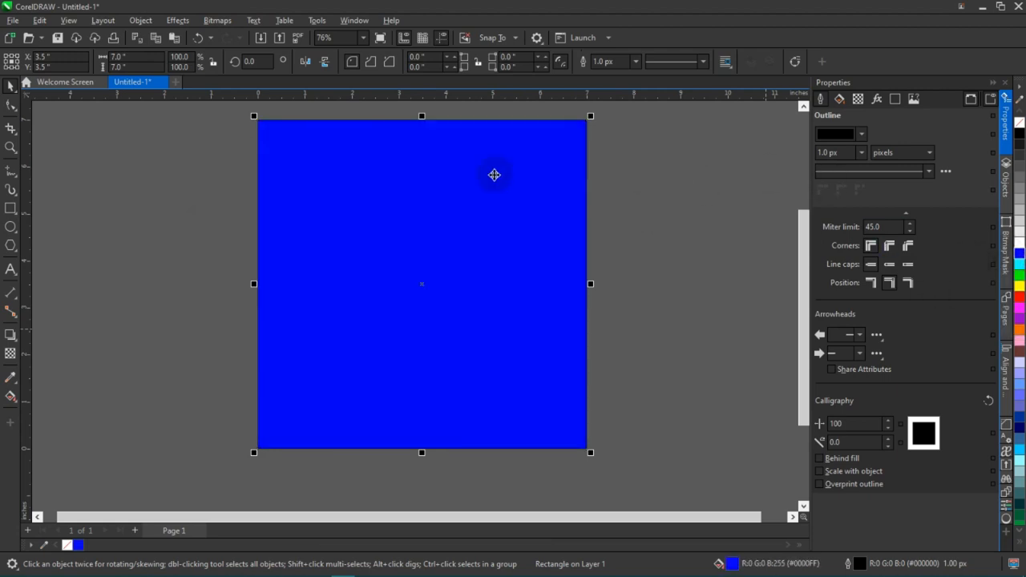
right_click(1019, 122)
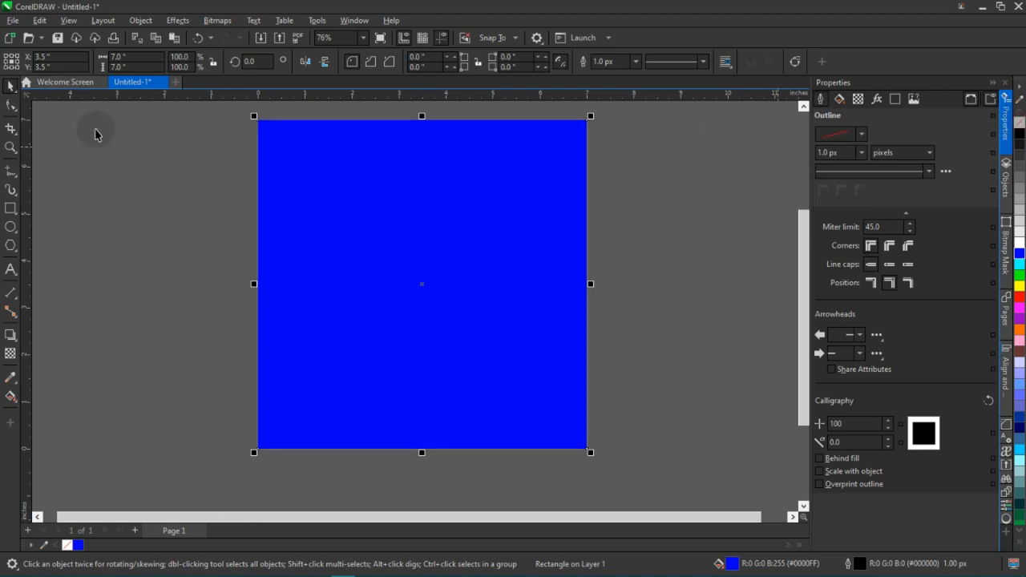
click(456, 352)
- Draw a circle about 1.82 inches in diameter in the upper-left part of the blue square, fill it white and remove its outline
scroll(456, 353, up, 1)
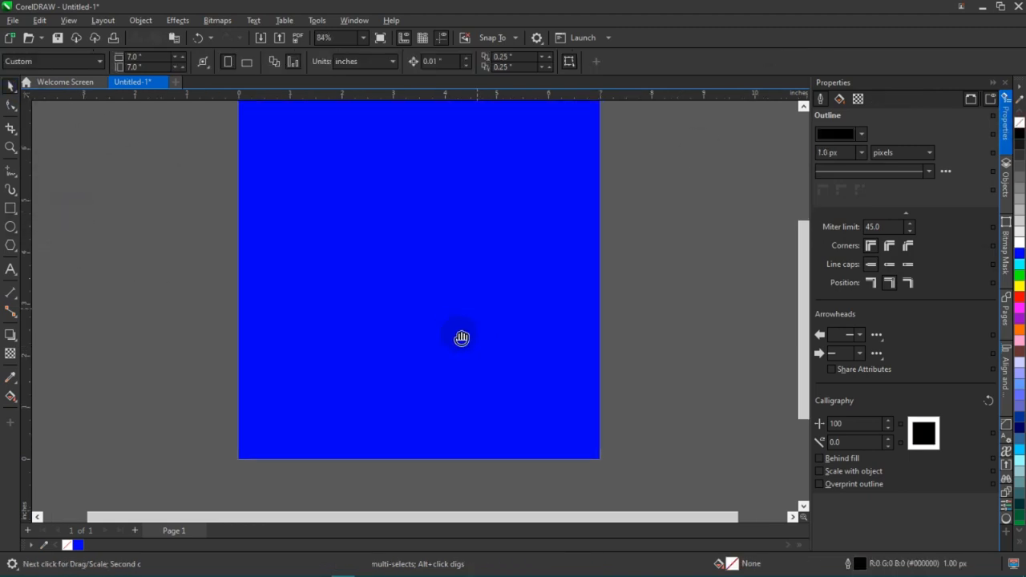
scroll(172, 186, down, 1)
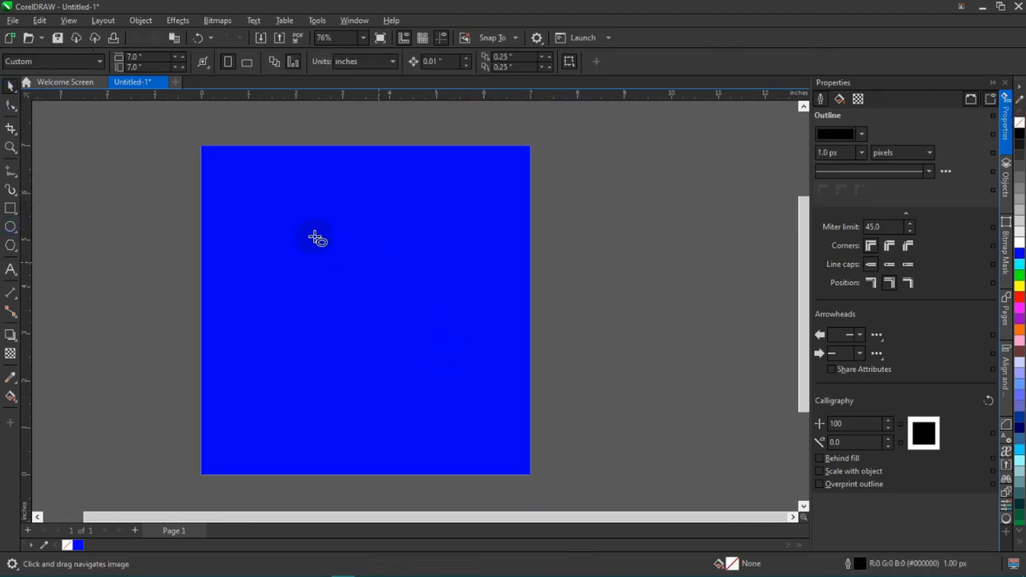
drag(282, 199, 375, 292)
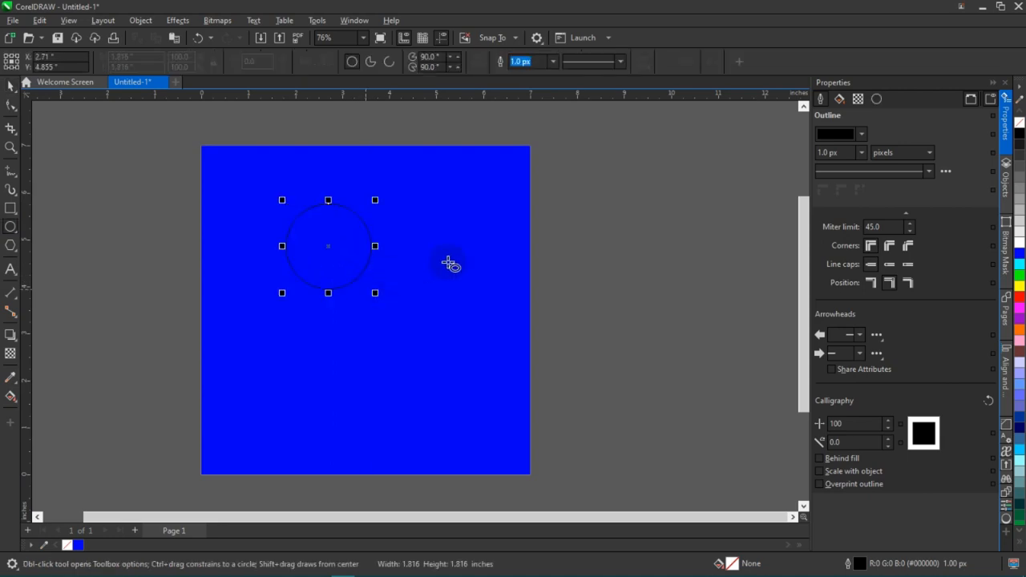
key(space)
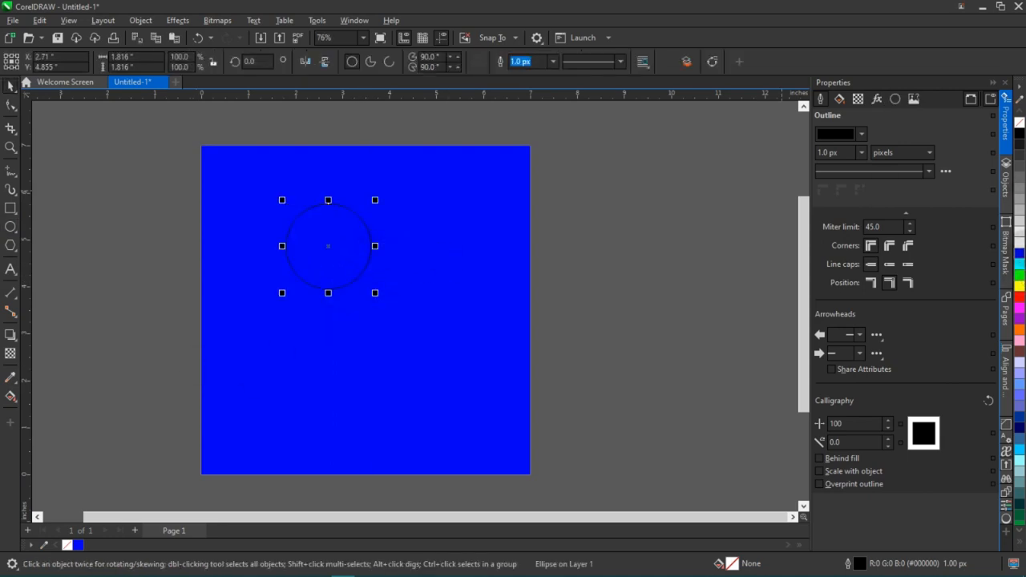
click(1021, 246)
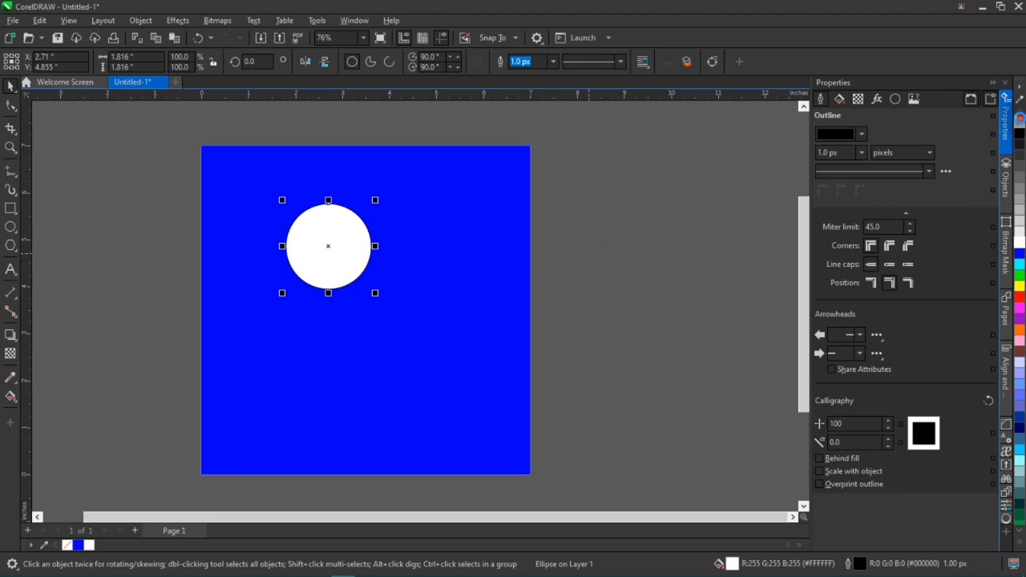
right_click(1019, 120)
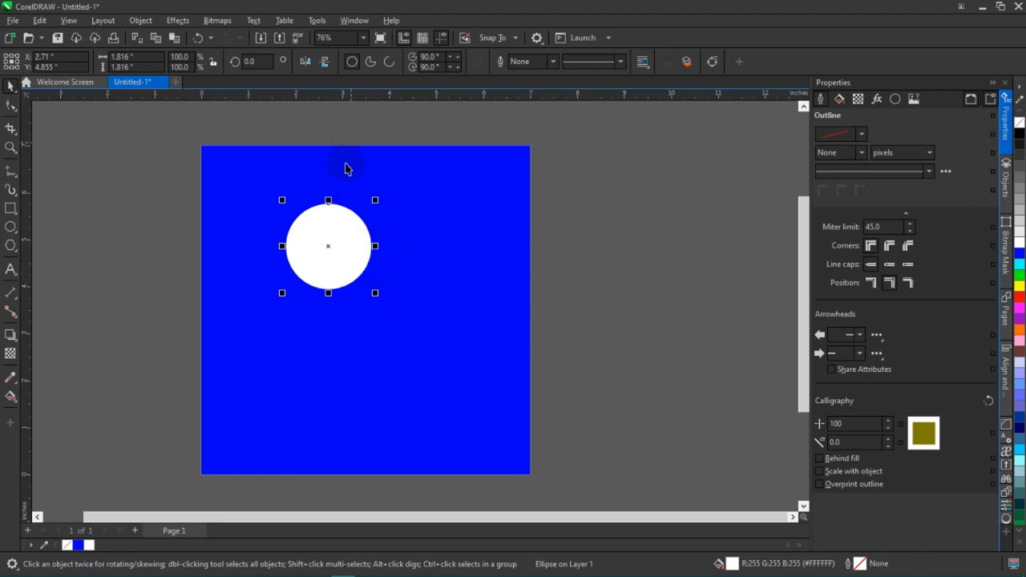
- Move the white circle to the square's horizontal centre so that it touches the top edge, using the alignment guides
drag(323, 240, 356, 184)
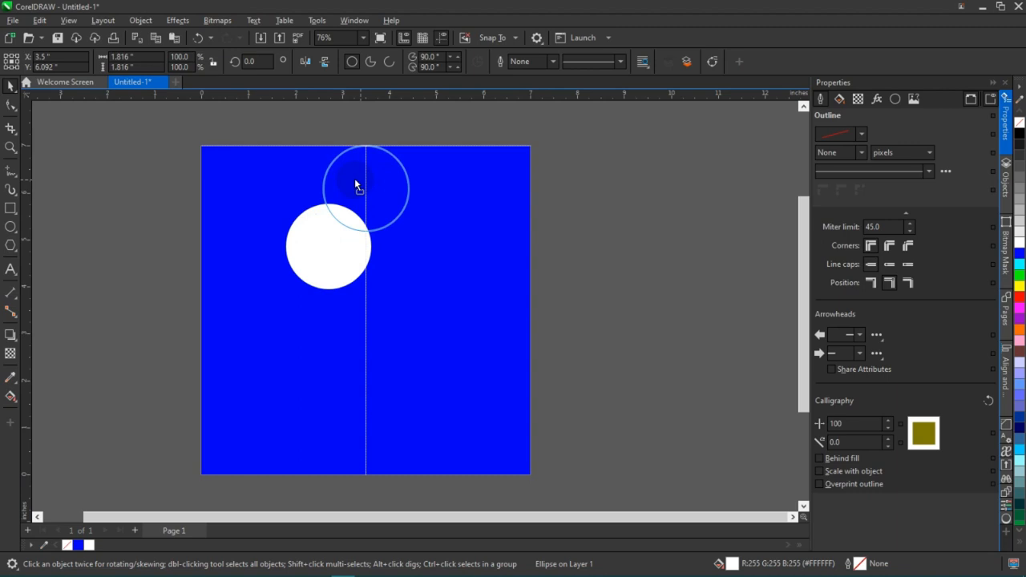
drag(356, 184, 355, 179)
scroll(364, 172, up, 1)
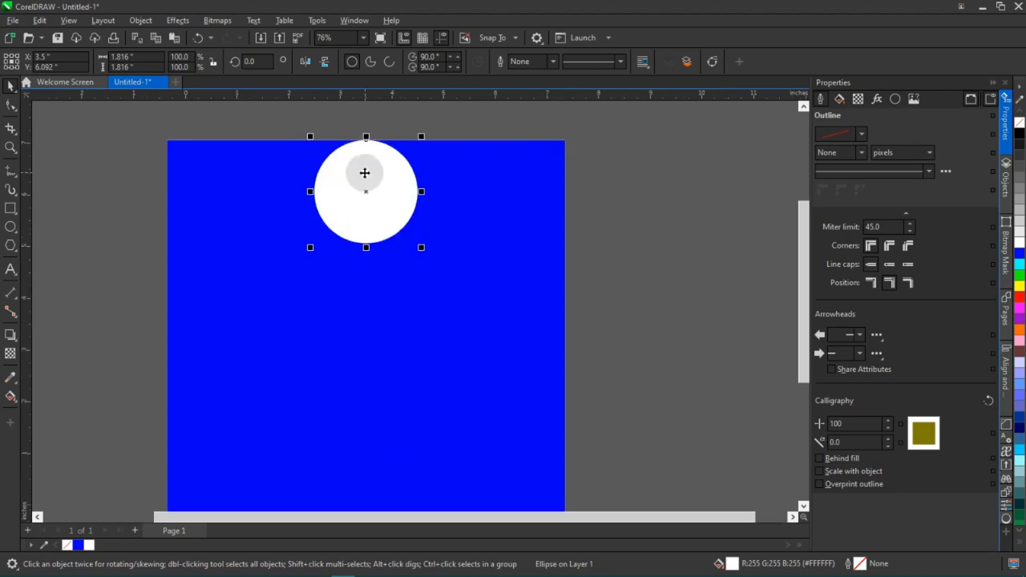
- Review the guide display options, then move the circle to the square's left edge and on to slightly above and left of its centre
click(72, 23)
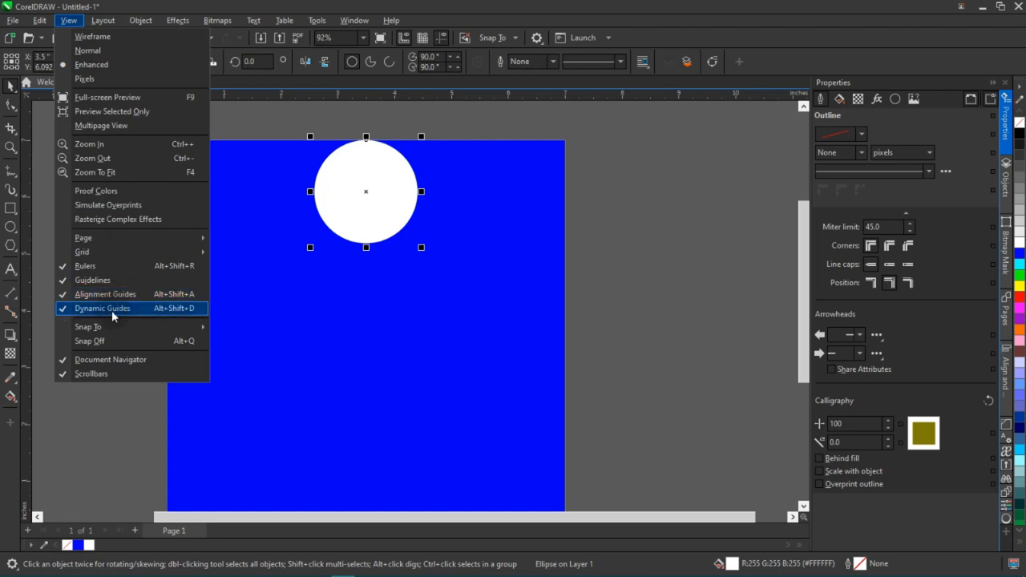
click(362, 194)
drag(362, 194, 224, 222)
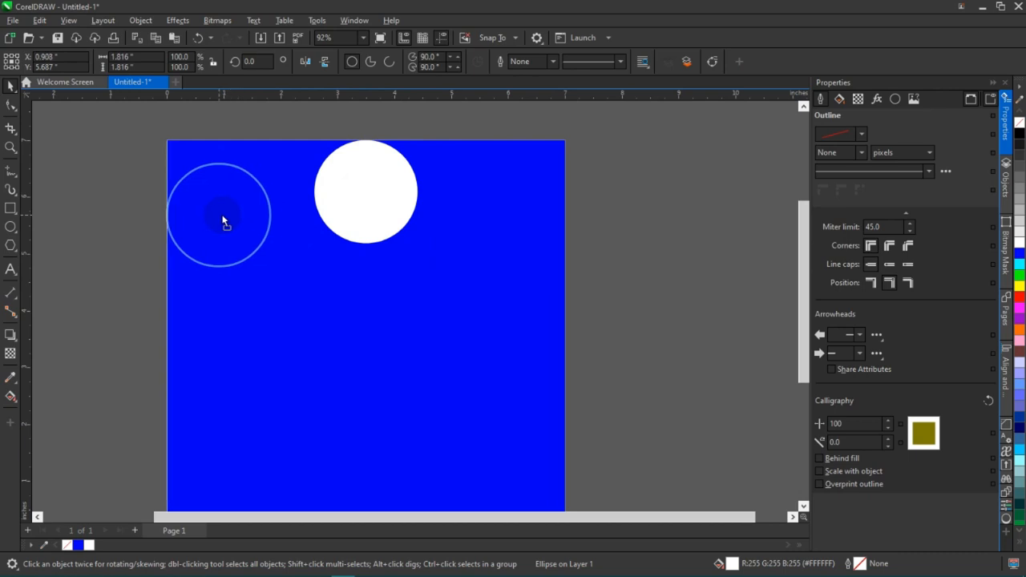
drag(343, 204, 343, 318)
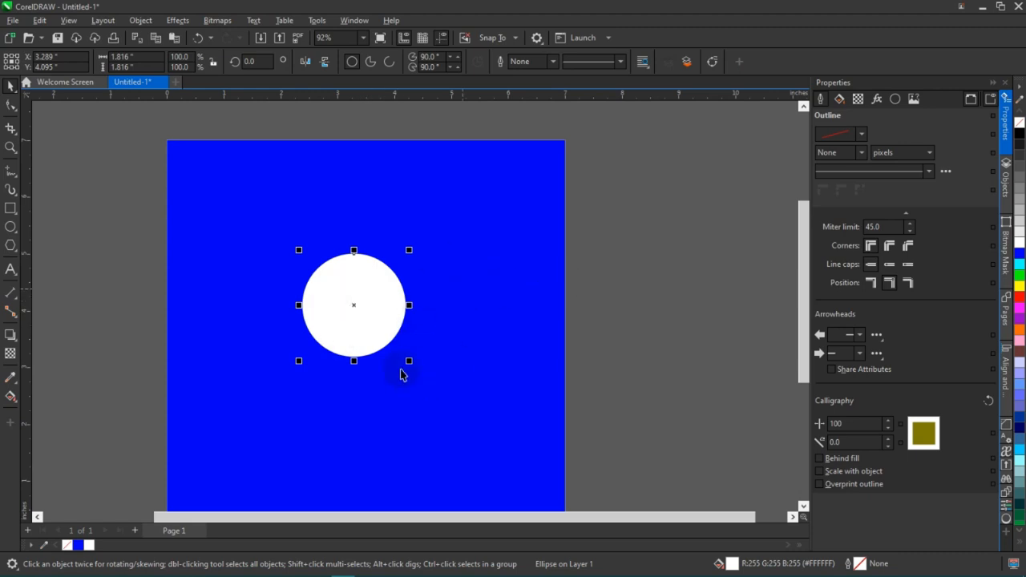
- Select the circle with the blue square, align it to the top, left, right and bottom edges in turn, then centre it horizontally and vertically
scroll(451, 289, down, 1)
shift+click(451, 285)
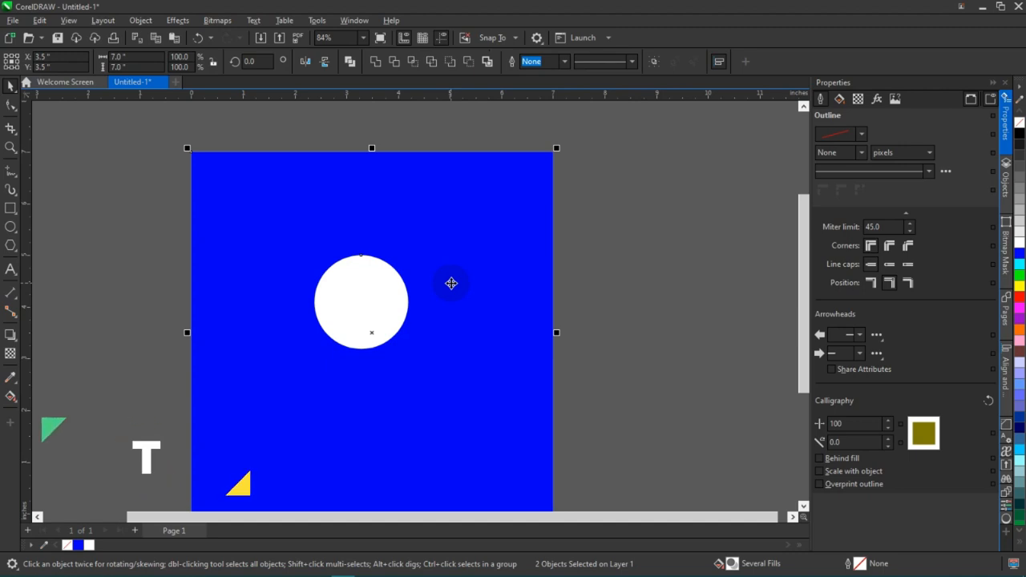
key(t)
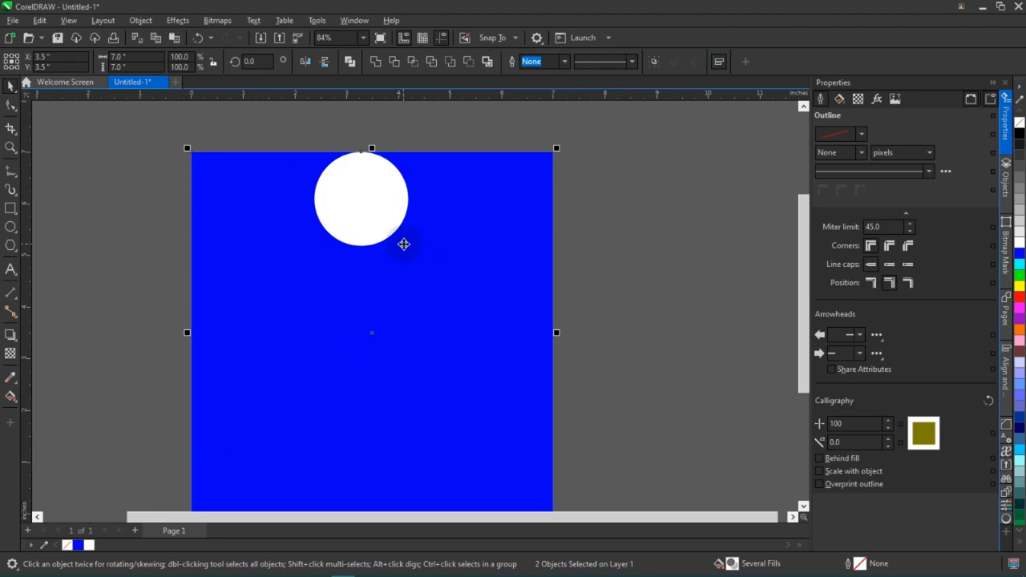
key(l)
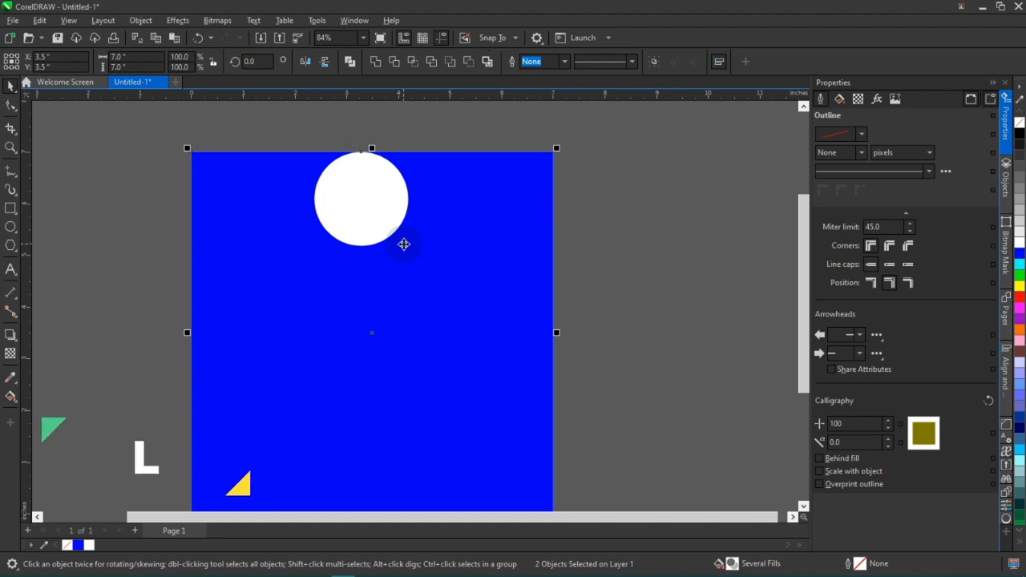
key(r)
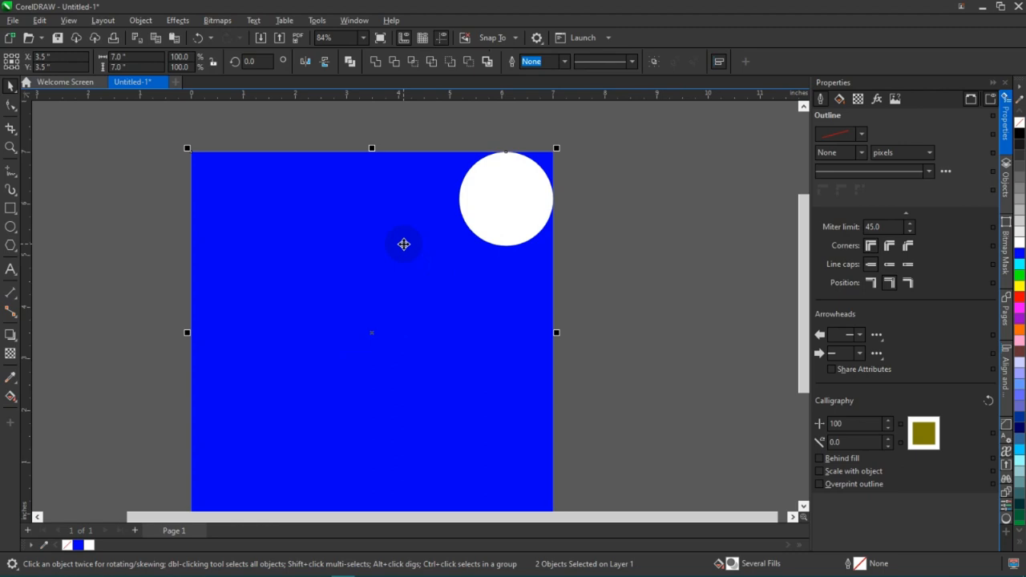
key(b)
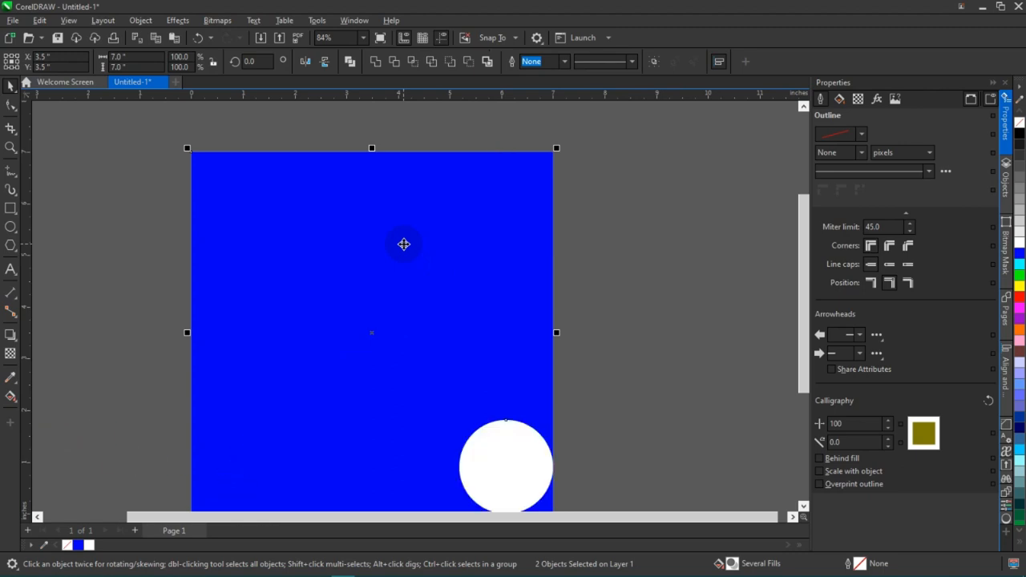
key(c)
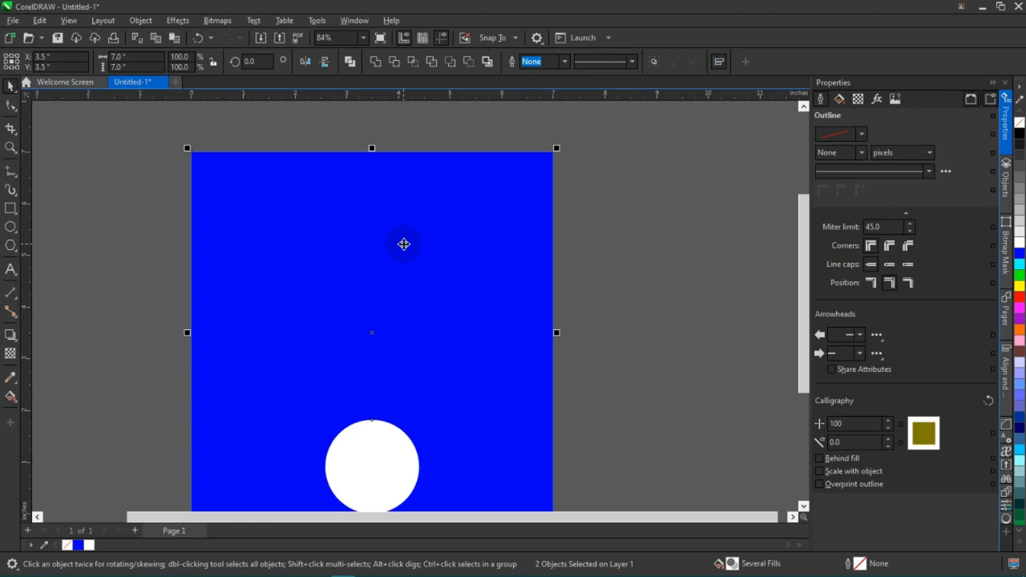
key(e)
click(580, 245)
- Move the circle to the upper-right area of the blue square, then align it to the square's horizontal centre at that height
click(400, 320)
drag(361, 327, 473, 229)
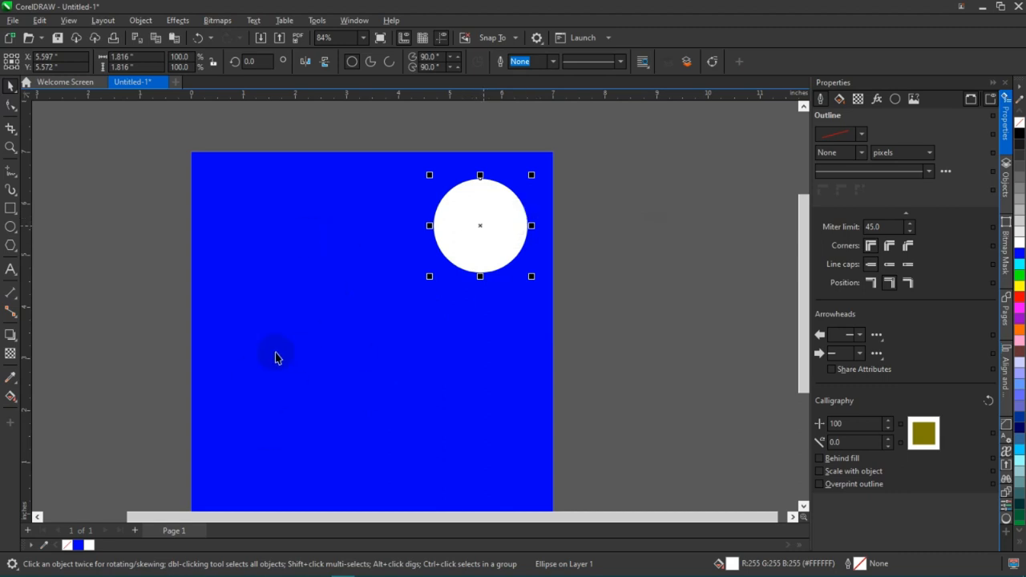
click(284, 281)
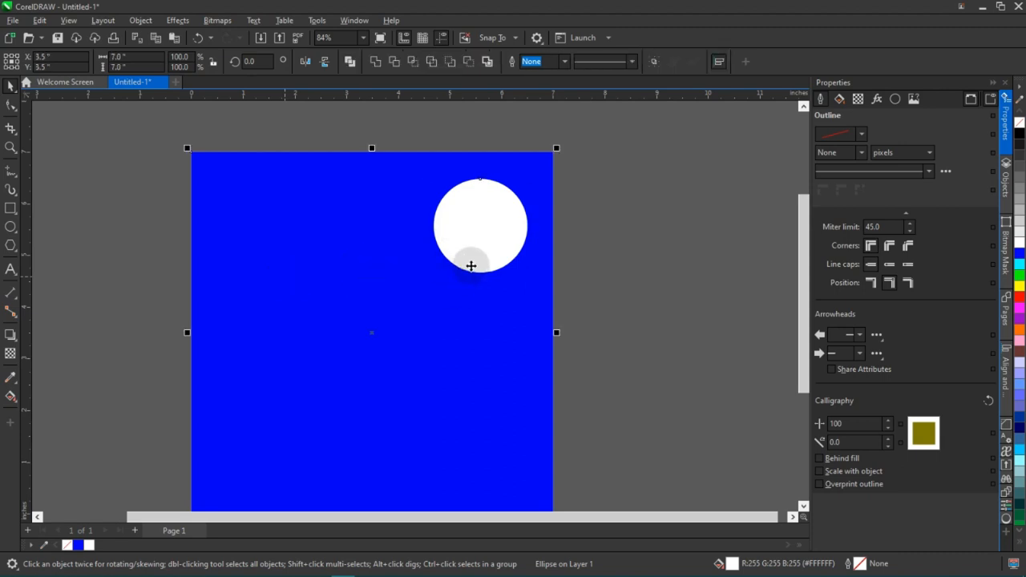
shift+click(470, 265)
key(c)
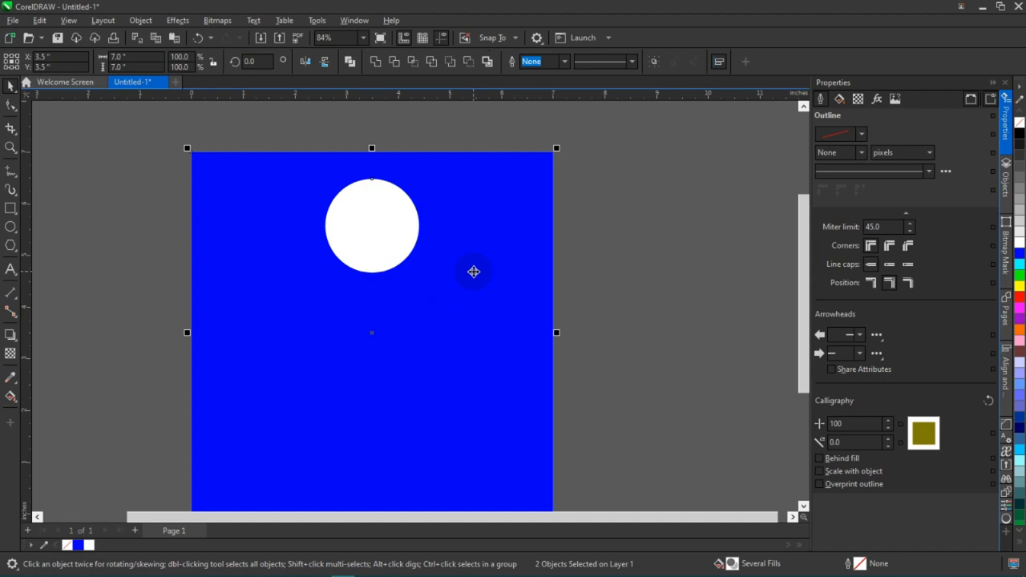
- Align the circle to the blue square's vertical centre, then move the circle off the page to the right at about X 9.0, Y 5.9 inches
key(e)
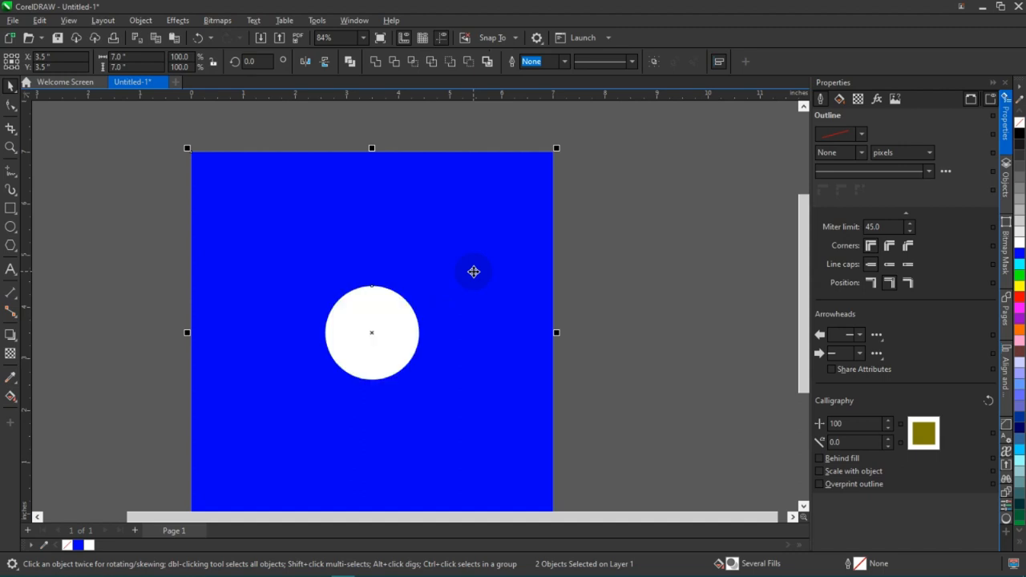
click(621, 238)
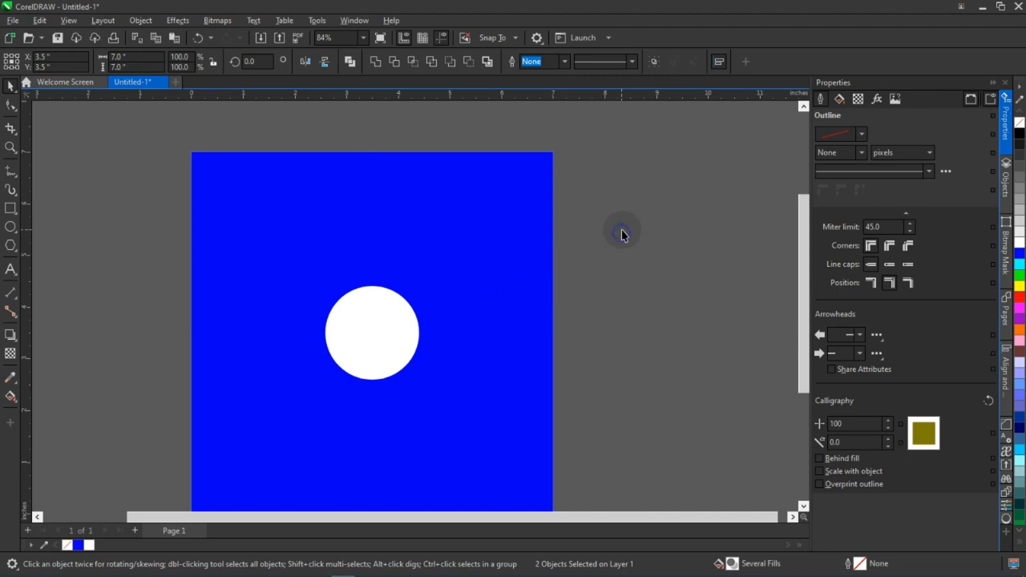
click(351, 342)
drag(372, 340, 656, 209)
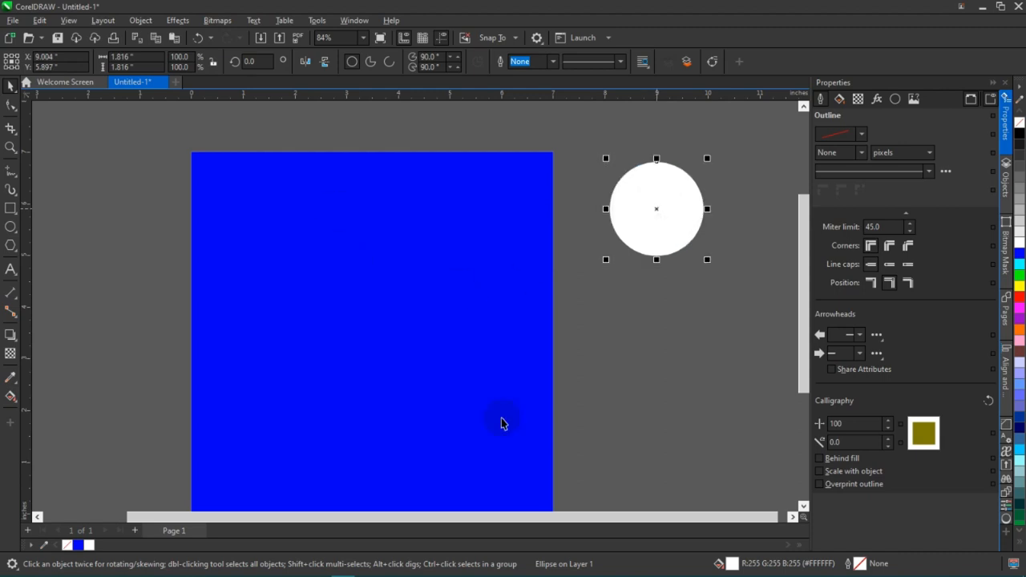
- Centre the white circle on the page and show the Align and Distribute options
scroll(389, 273, down, 1)
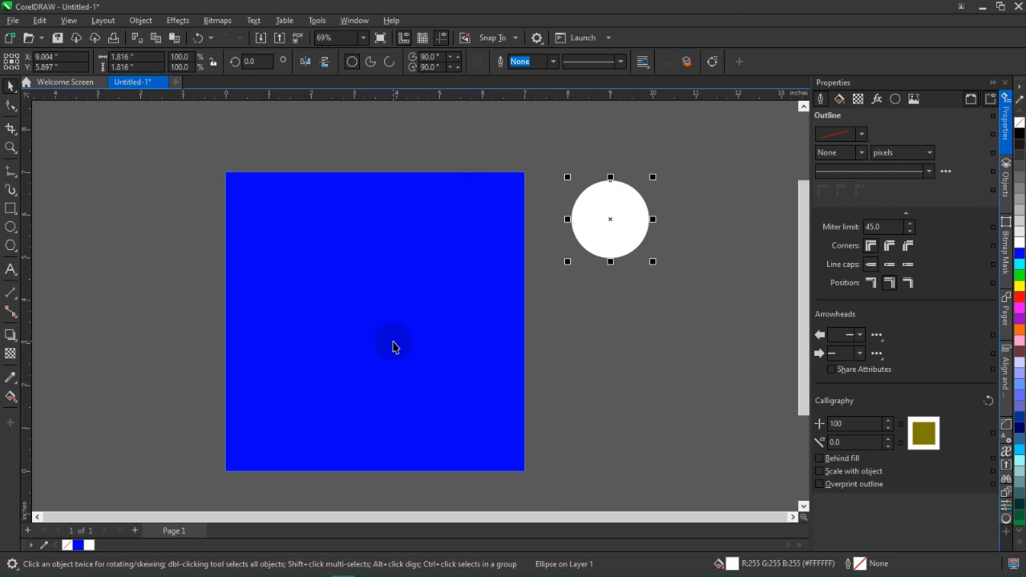
key(p)
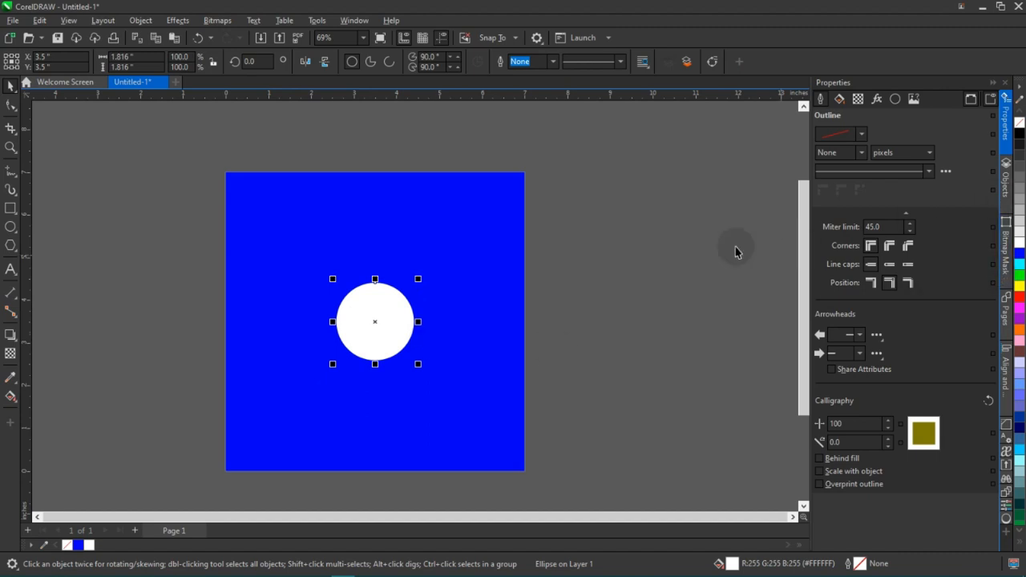
click(1005, 367)
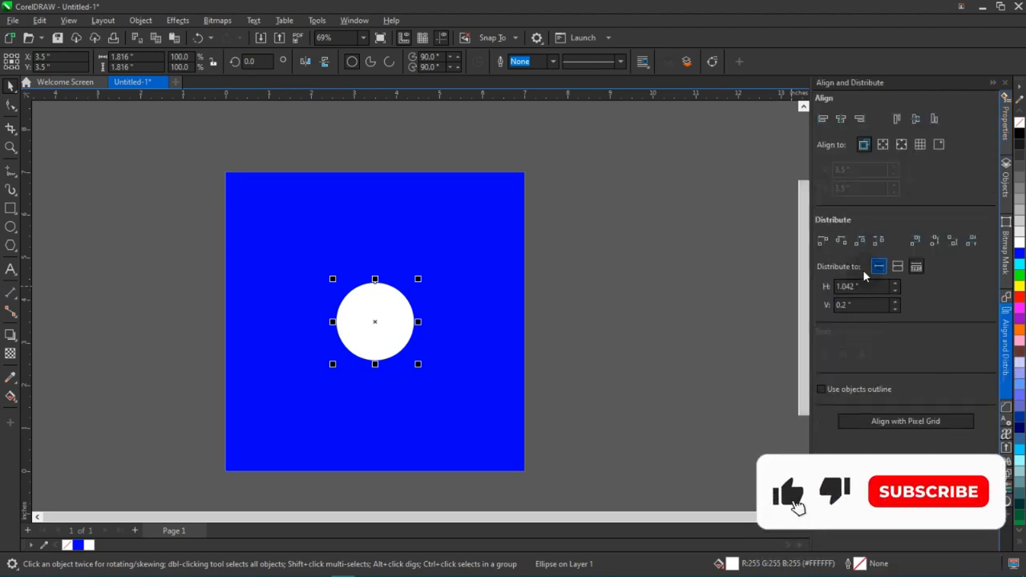
- Shrink the circle to about 1.32 inches across and place a copy to its right, slightly higher
scroll(406, 329, up, 1)
scroll(407, 329, up, 1)
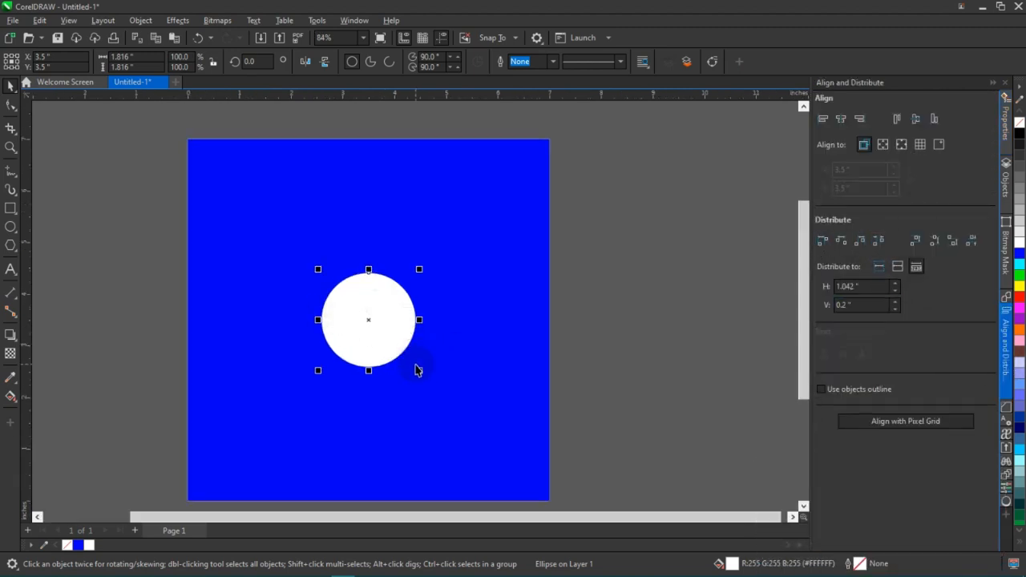
drag(420, 370, 396, 343)
drag(350, 301, 471, 285)
- Select both circles and distribute them from their top edges, then try centring them horizontally and undo that alignment
shift+click(373, 310)
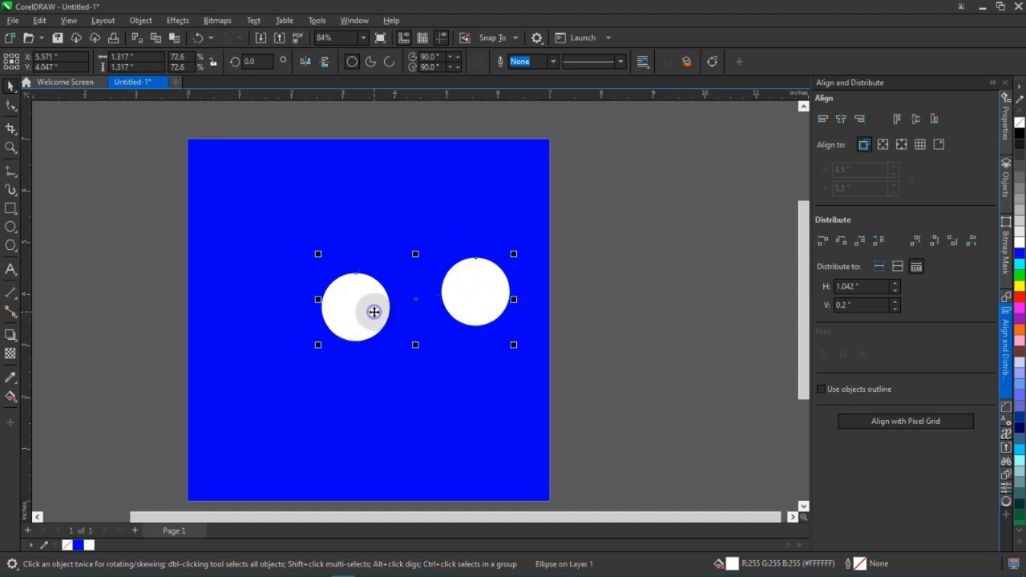
click(914, 241)
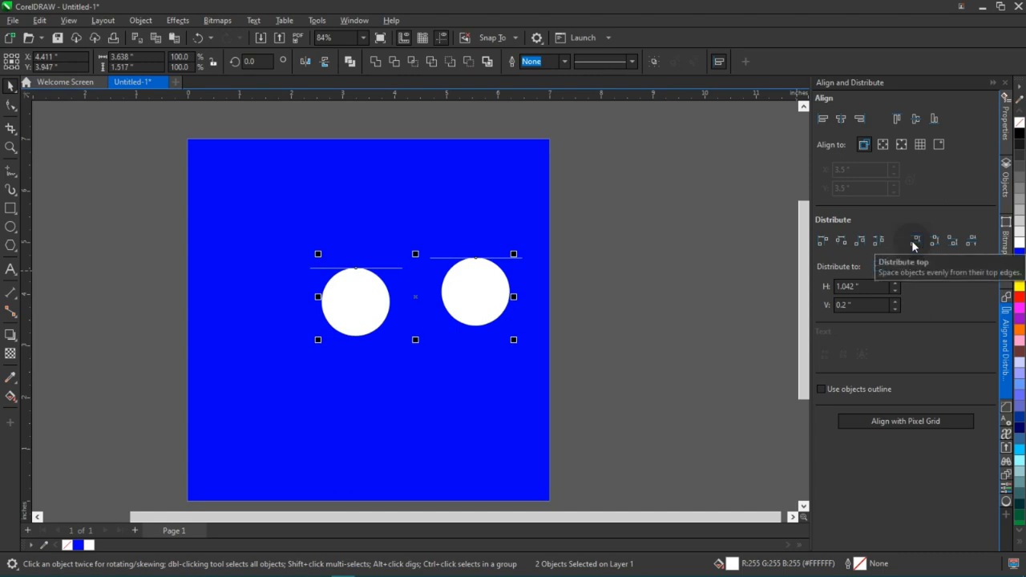
click(841, 119)
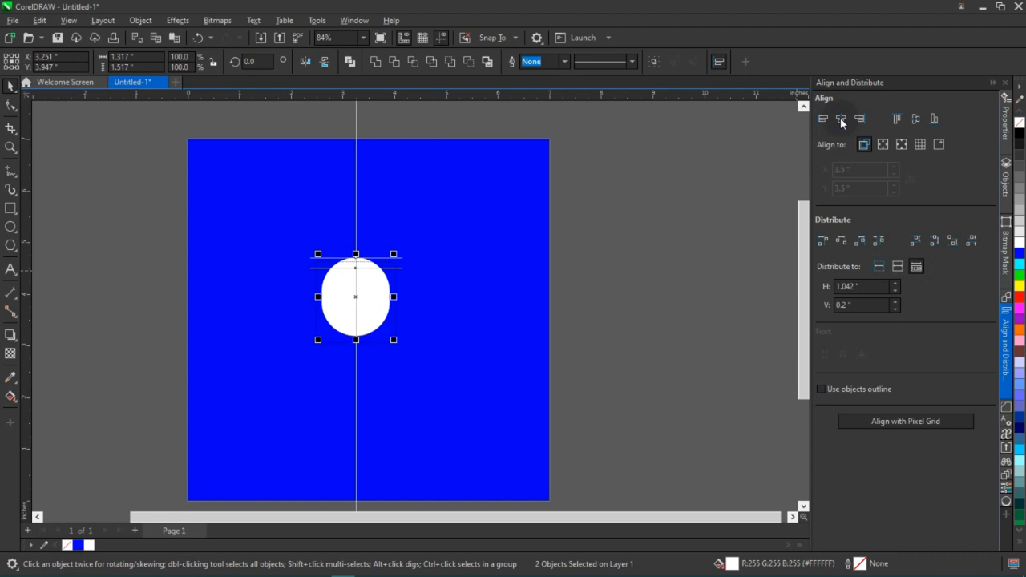
key(ctrl+z)
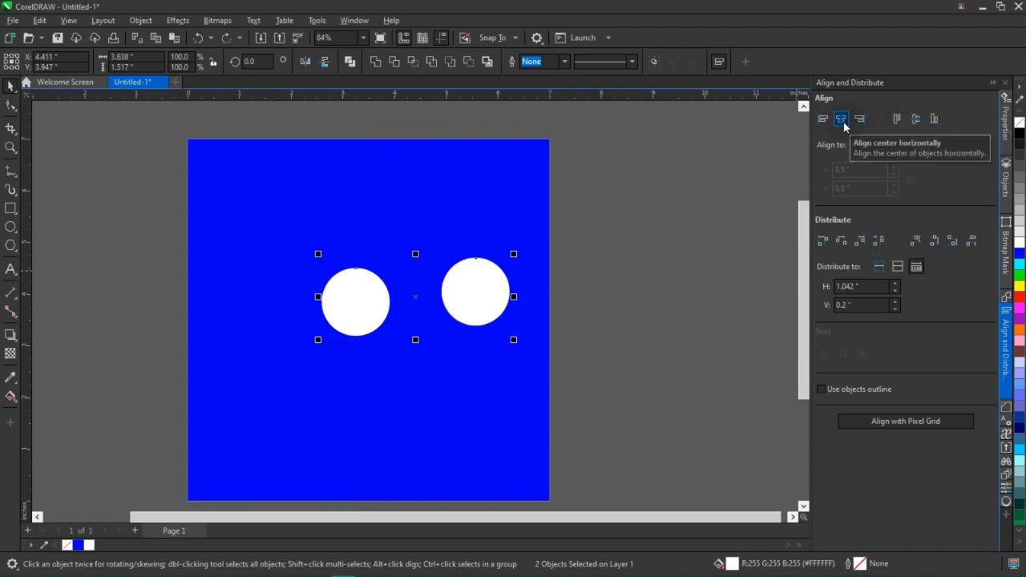
- Align the two circles to a shared vertical centre, then centre them horizontally so they stack on each other
click(917, 120)
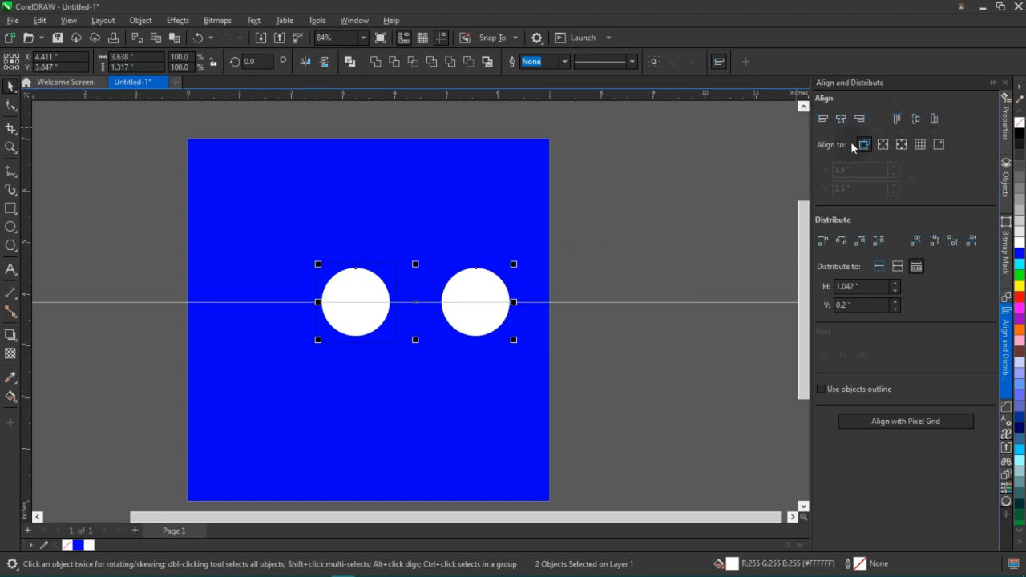
click(577, 291)
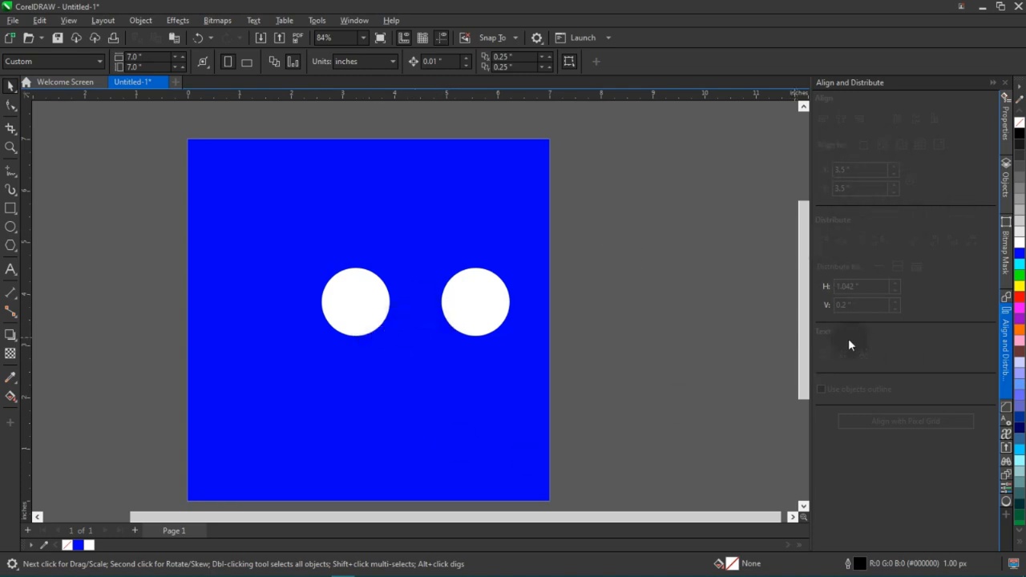
click(490, 318)
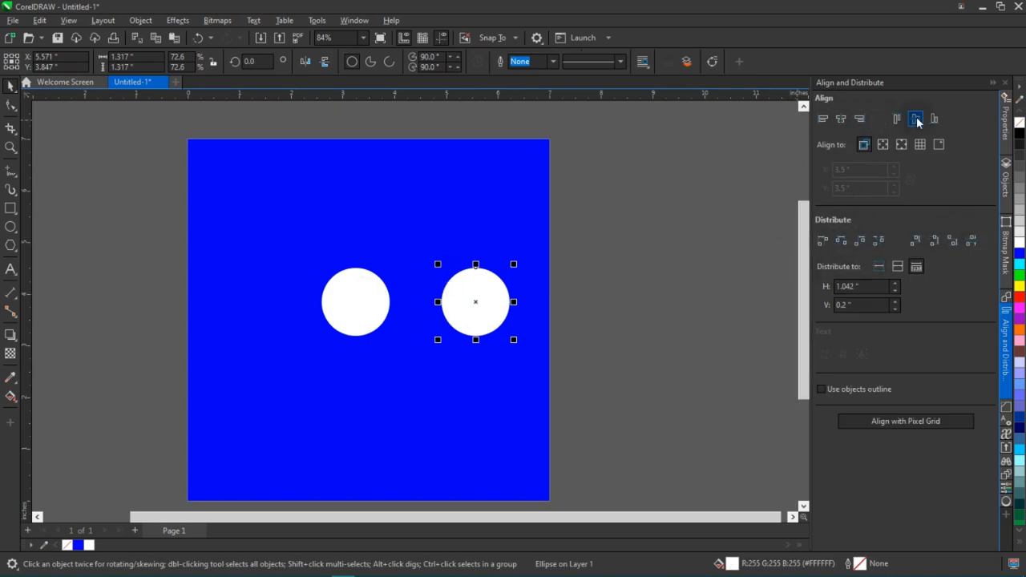
shift+click(370, 301)
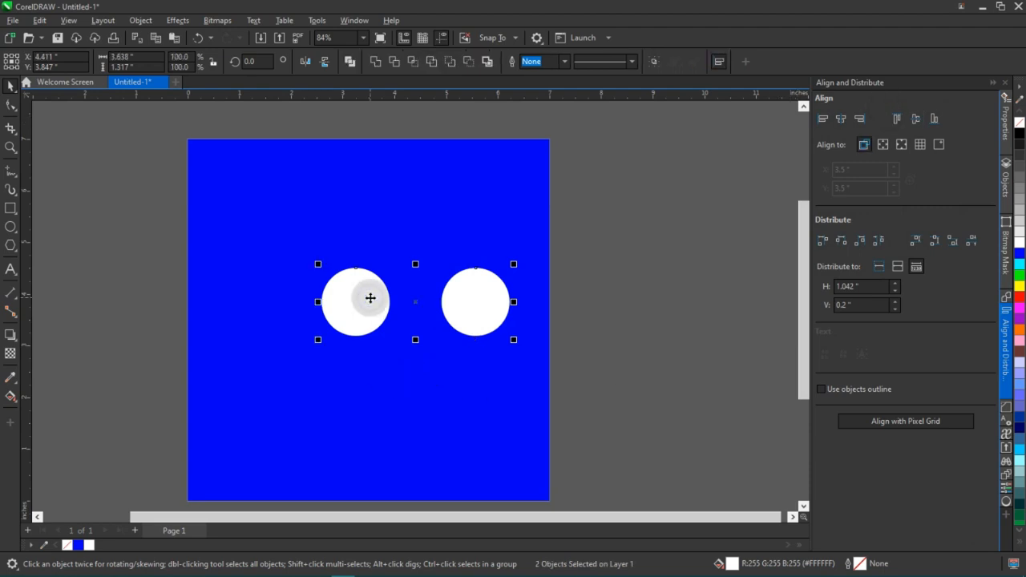
key(c)
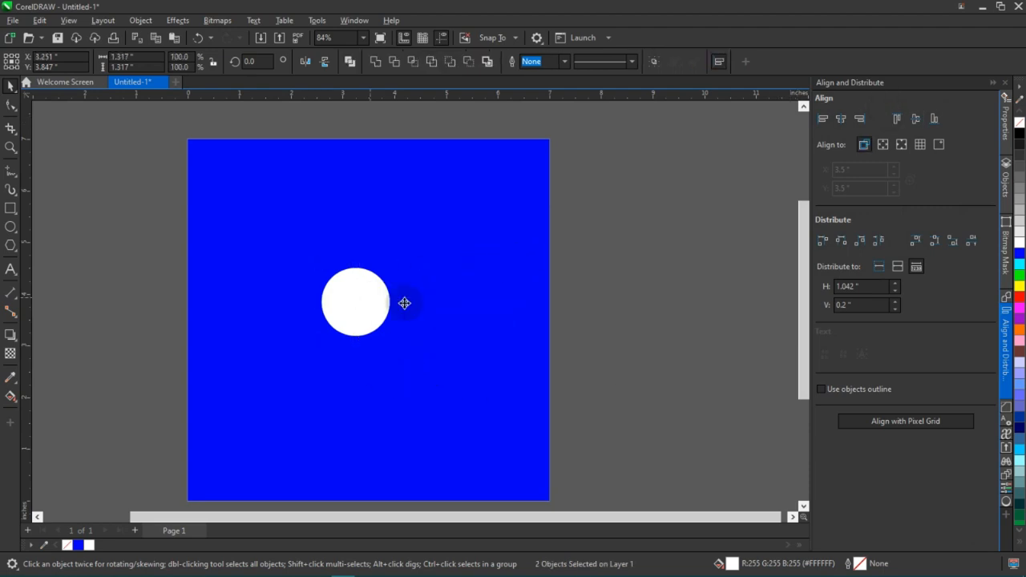
- Move one of the stacked circles off to the right and delete it
click(442, 287)
drag(328, 291, 440, 292)
key(Delete)
- Create four scattered white circles about 0.66 inches across on the blue square by duplicating and shrinking the remaining circle
click(324, 297)
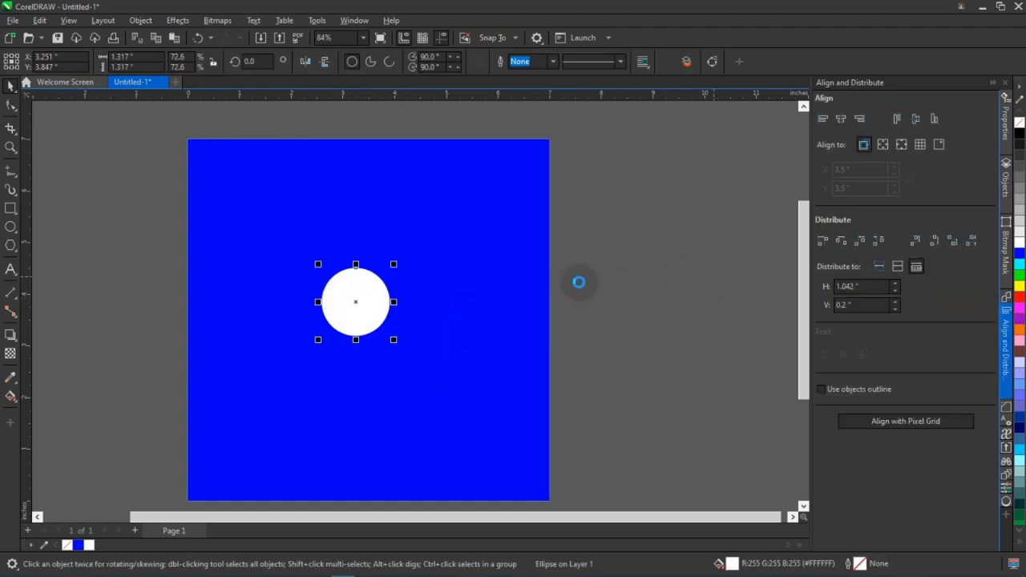
key(ctrl+d)
drag(506, 339, 474, 305)
key(Tab)
drag(394, 341, 356, 304)
click(269, 246)
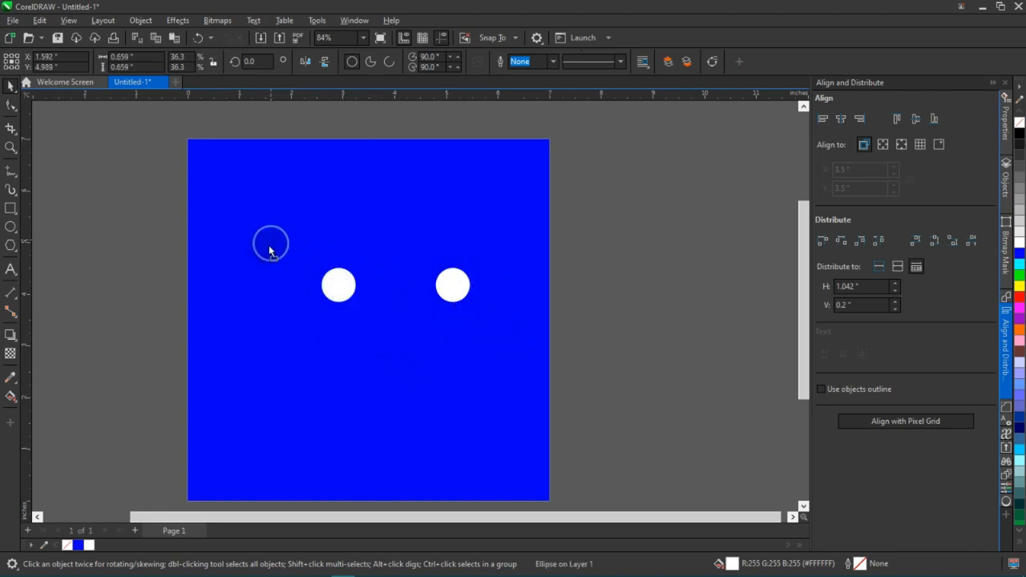
drag(462, 291, 497, 241)
- Align all four circles to a shared vertical centre, then space them evenly horizontally with 1.042 inches of object spacing
drag(618, 183, 169, 338)
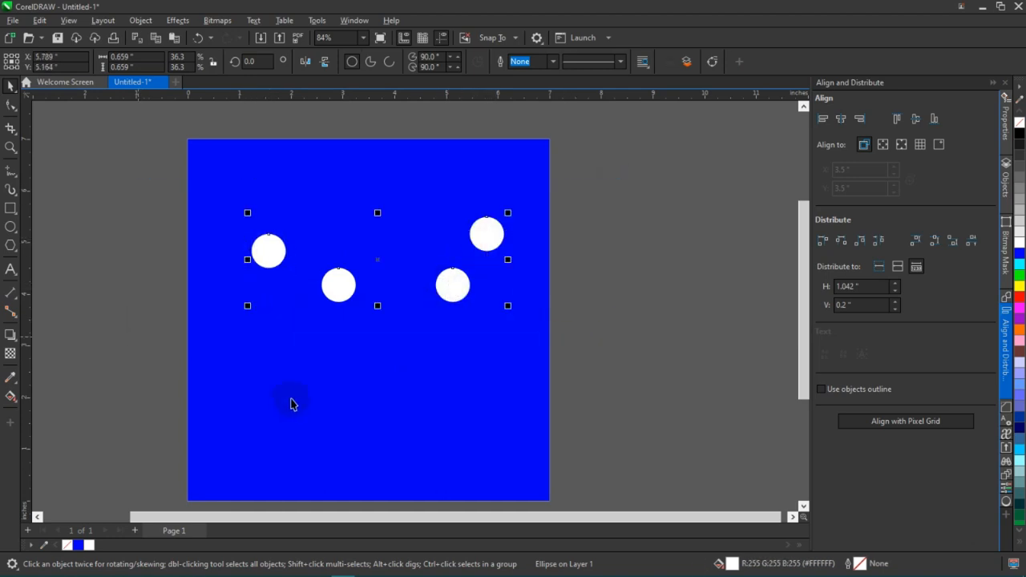
click(915, 119)
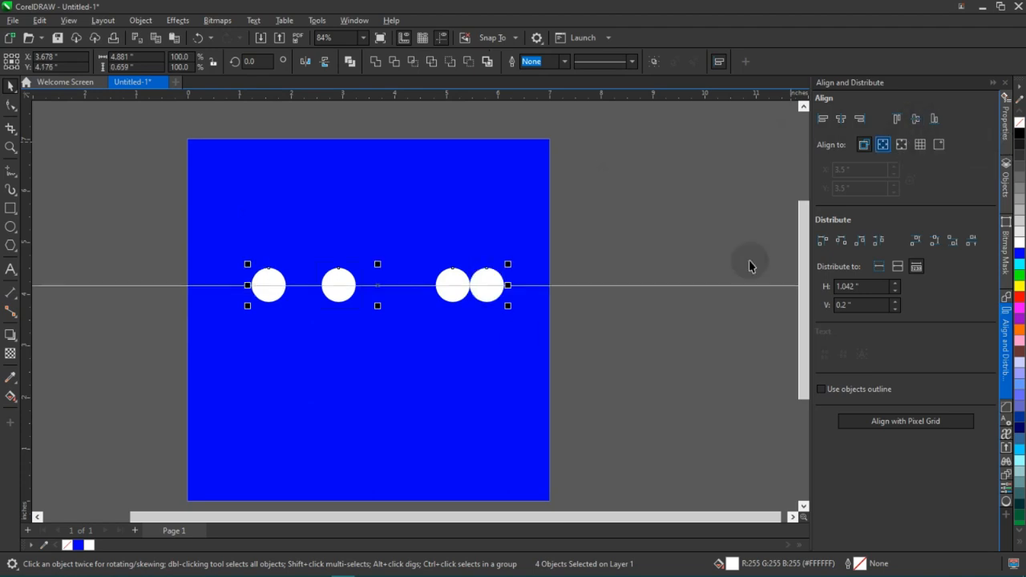
scroll(398, 329, up, 1)
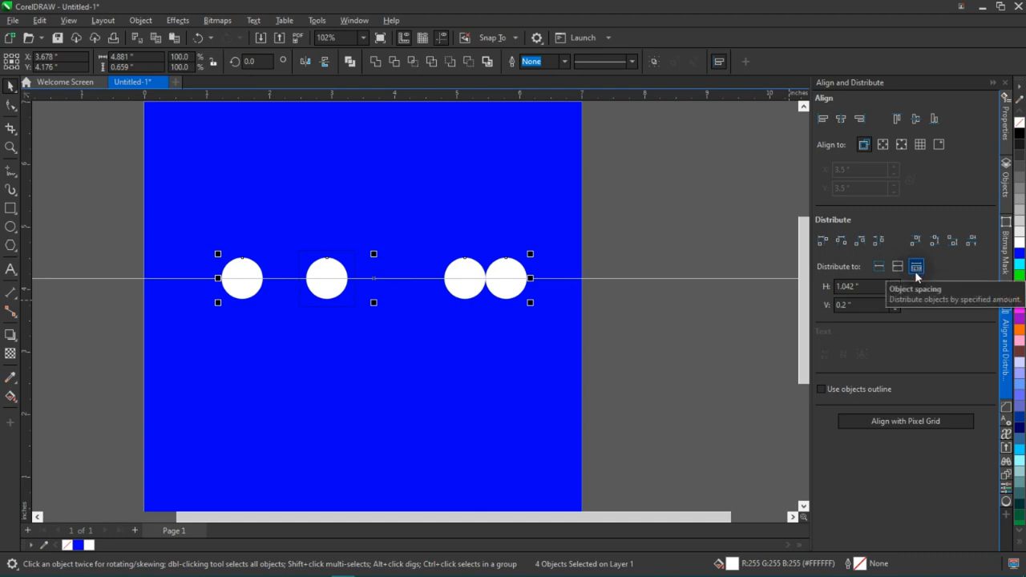
click(850, 305)
drag(854, 304, 829, 305)
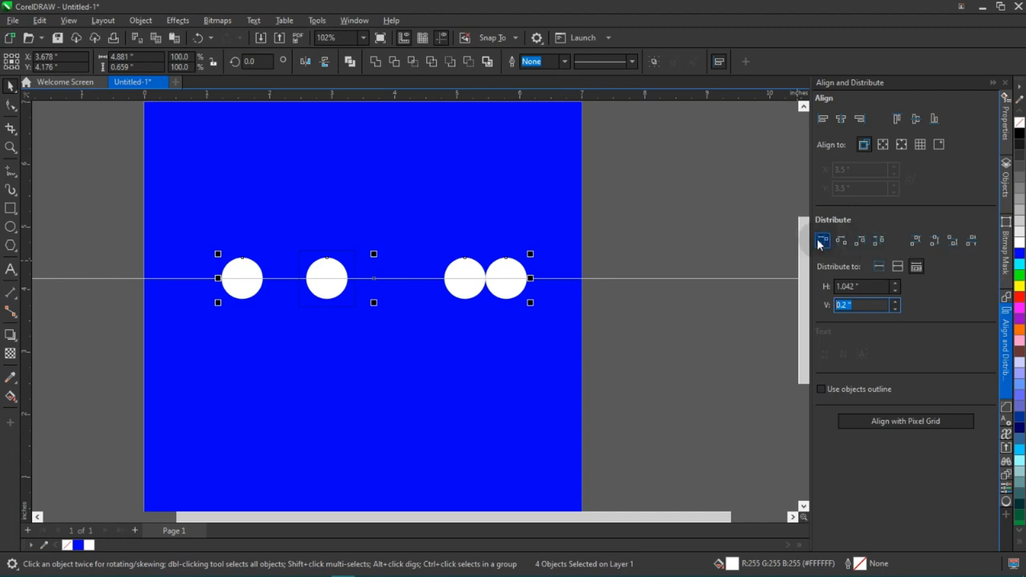
click(884, 243)
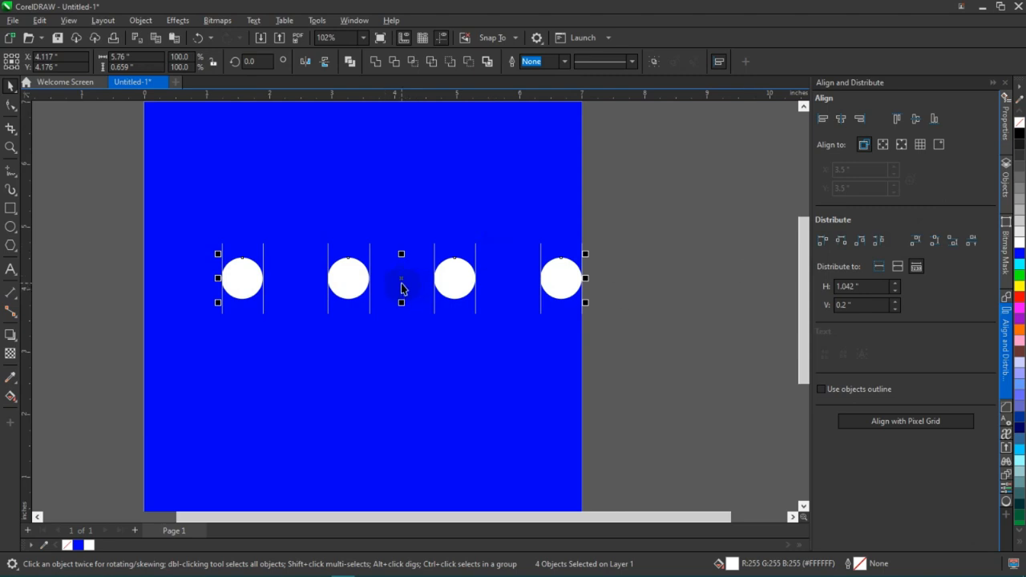
- Move the row of circles left and slightly down, then shift the third and fourth circles left at equal gaps
drag(389, 286, 345, 313)
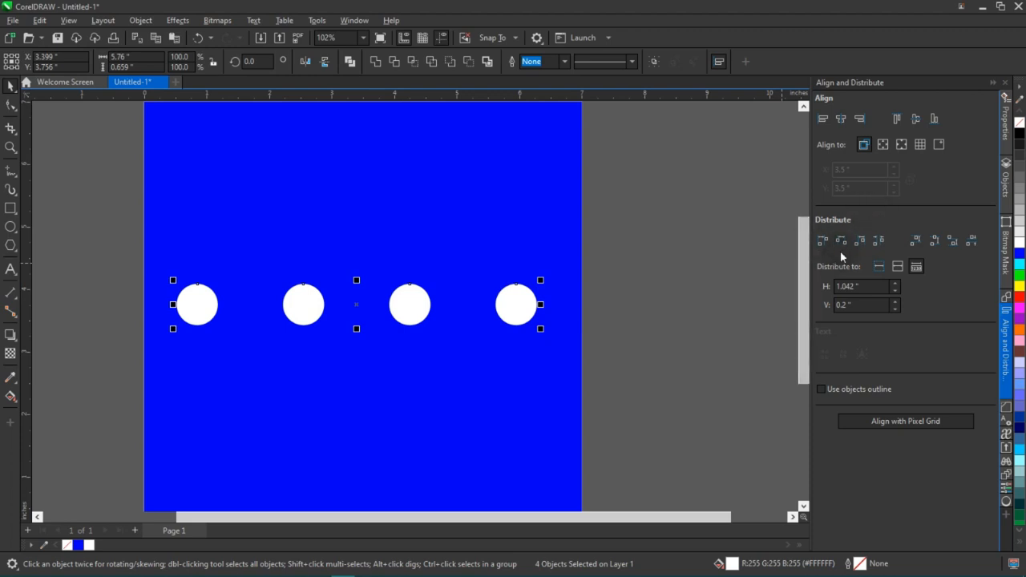
click(509, 308)
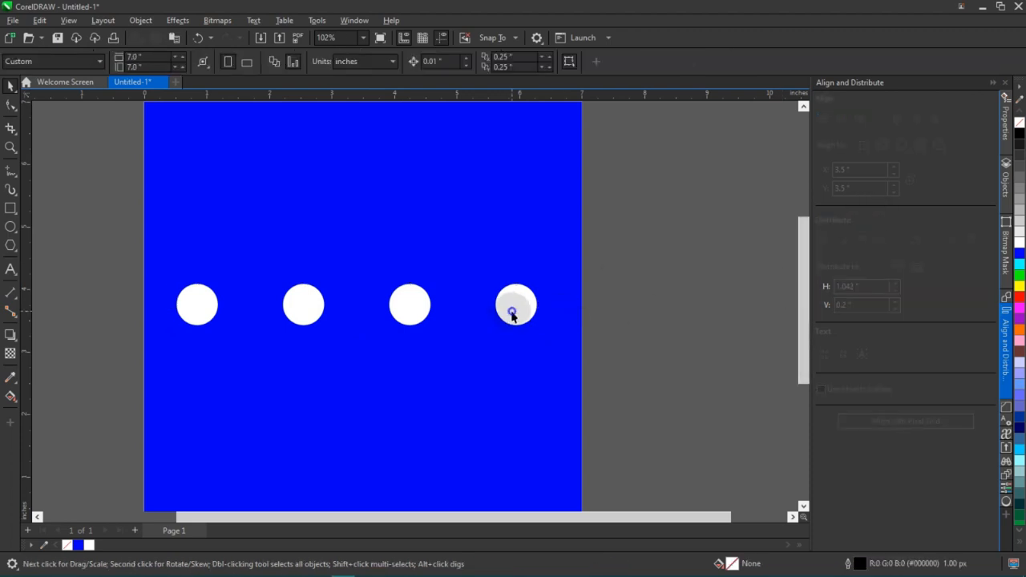
scroll(377, 314, up, 2)
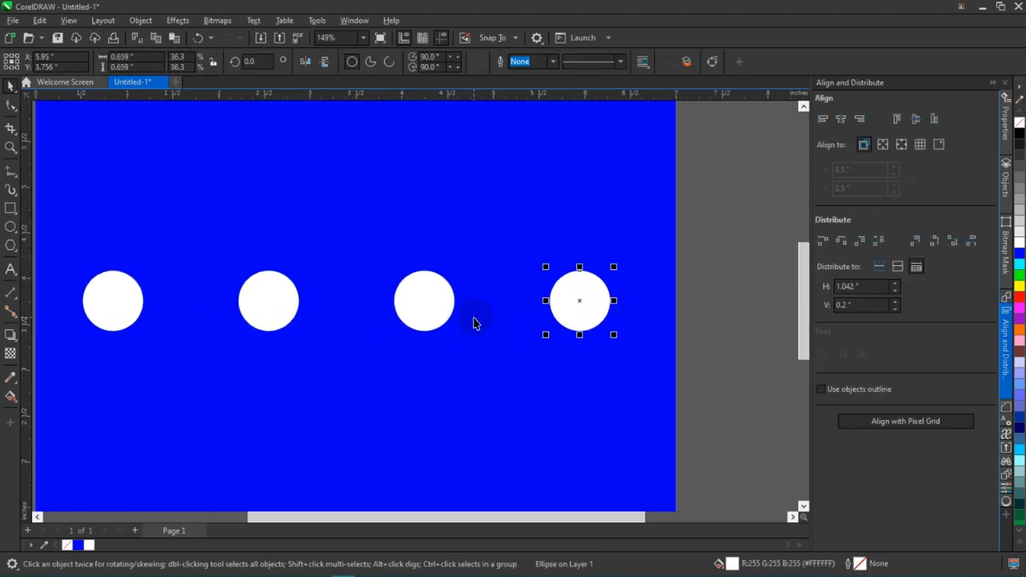
click(438, 293)
drag(423, 299, 393, 303)
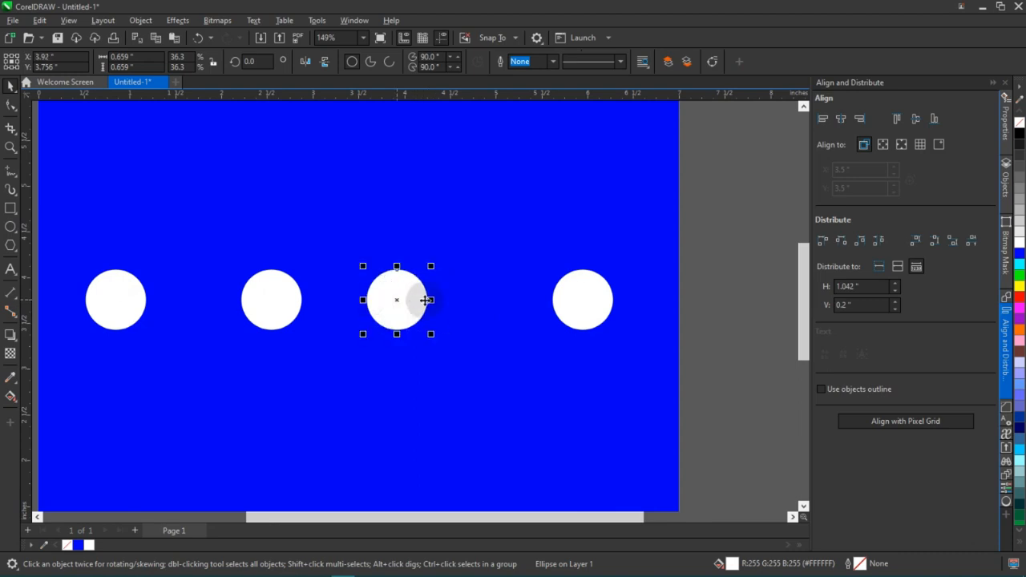
drag(573, 302, 522, 303)
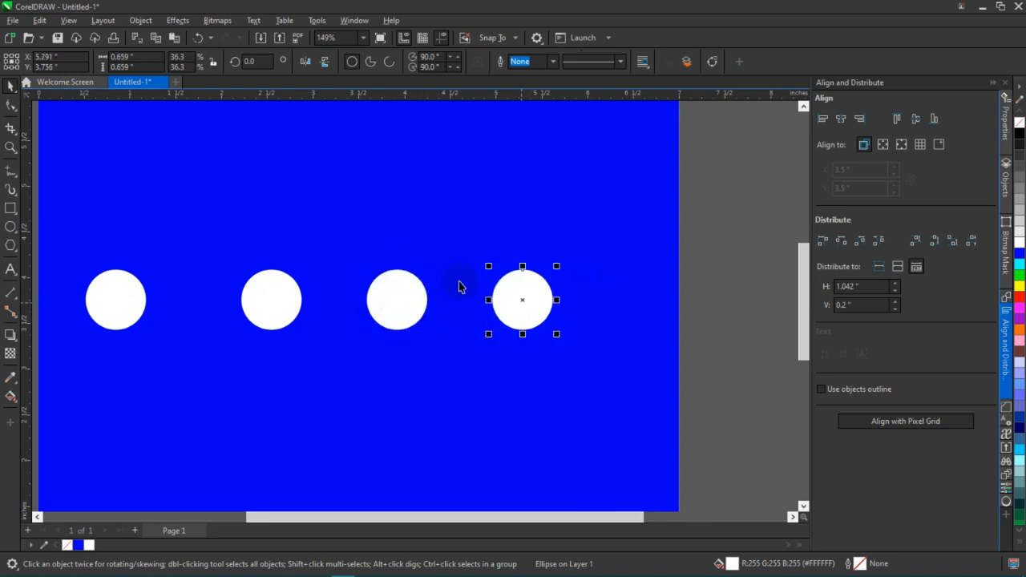
- Review the alignment guide options, then move the first circle right to match the spacing of the other three
click(68, 20)
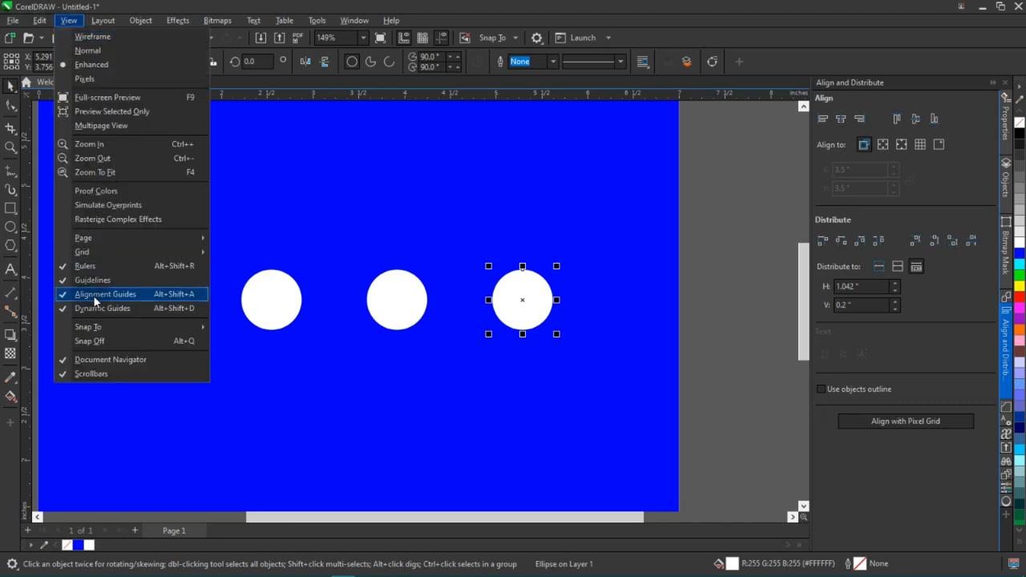
click(586, 286)
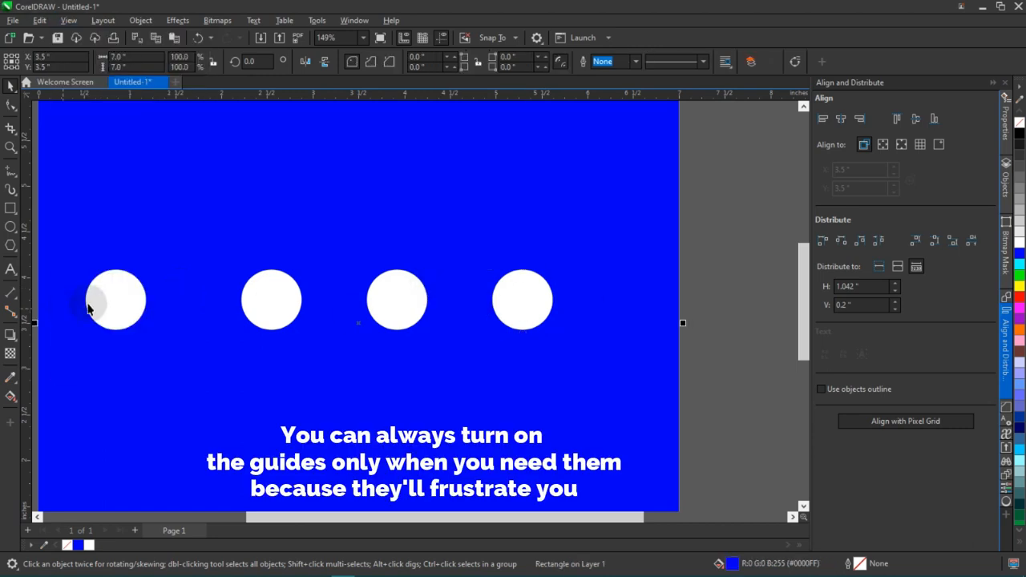
drag(107, 300, 139, 298)
scroll(279, 323, down, 1)
click(713, 253)
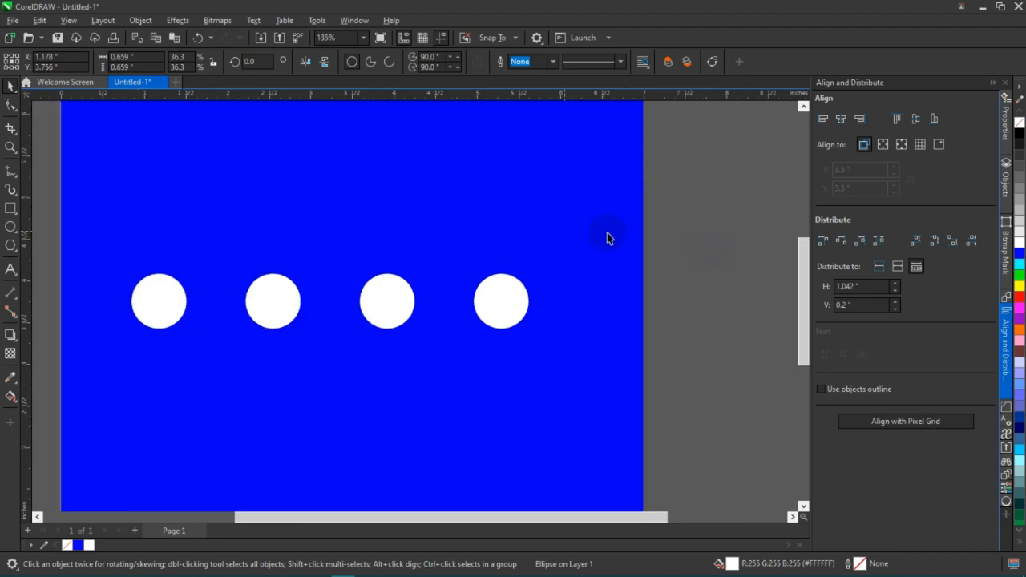
- Select all four white circles and delete them from the blue square
scroll(393, 365, down, 2)
drag(688, 244, 118, 398)
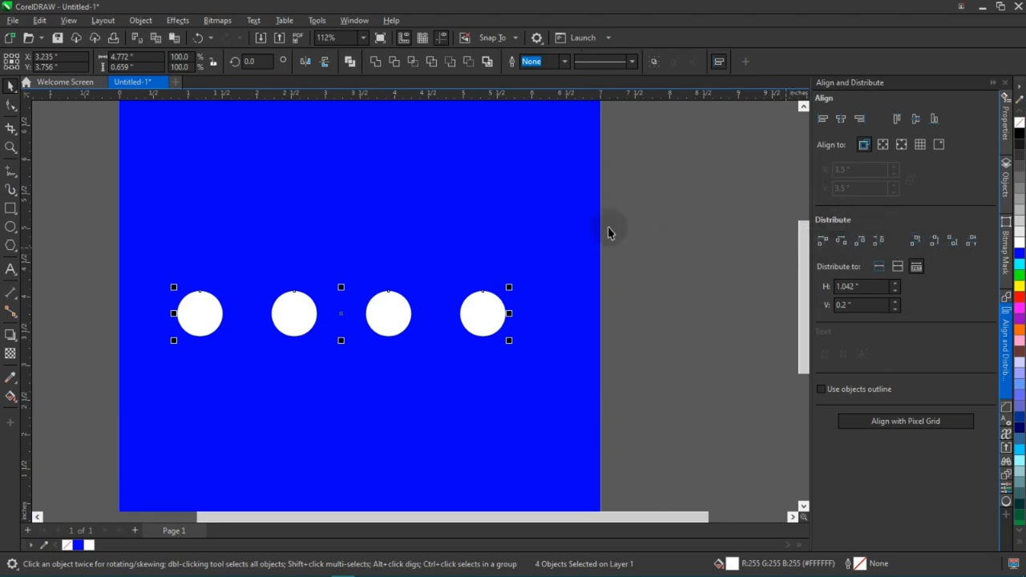
scroll(451, 353, down, 1)
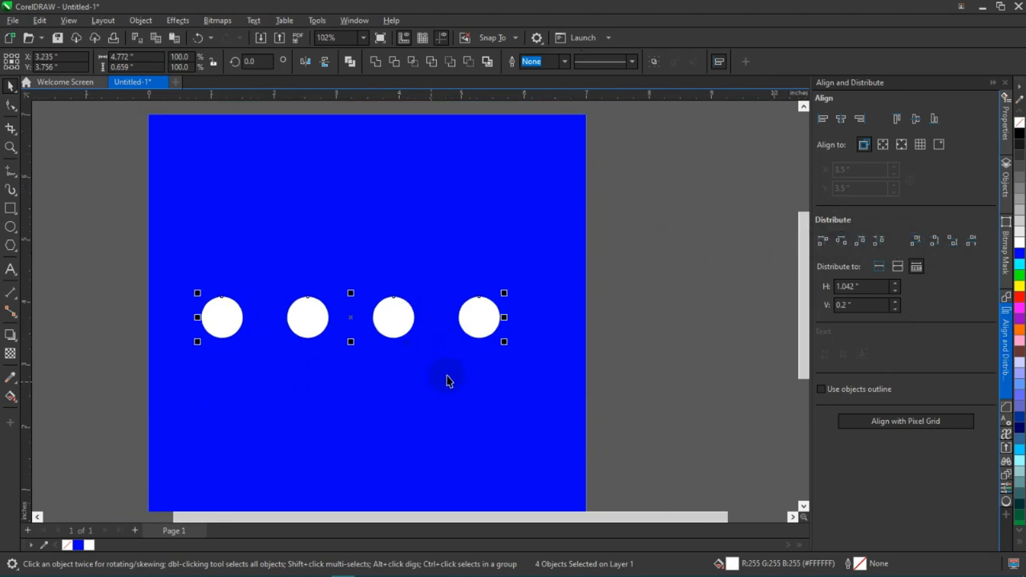
key(Delete)
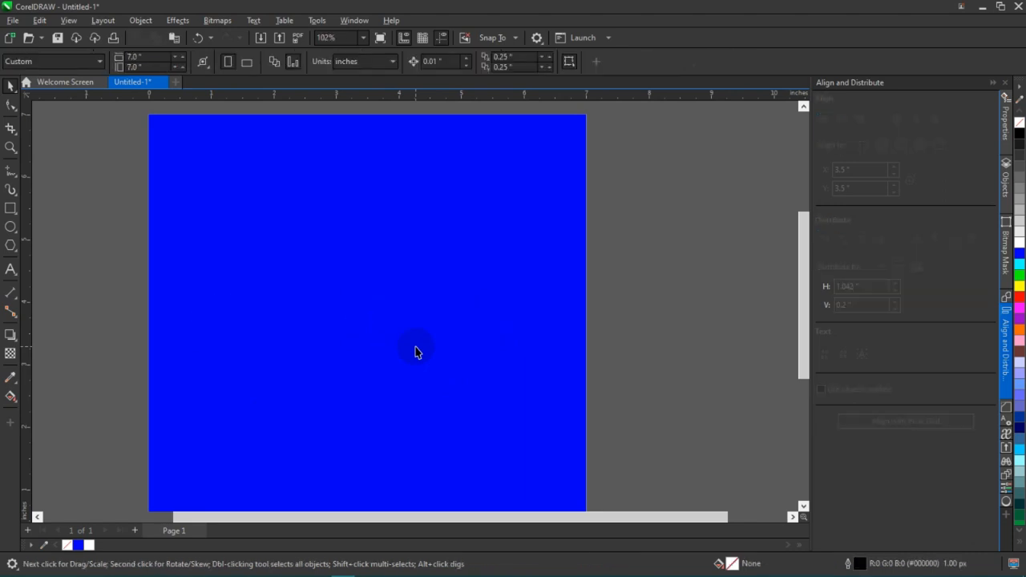
- Bring up the Import and Open Drawing dialogs one after the other, closing each without choosing a file
scroll(416, 352, down, 1)
key(ctrl+s)
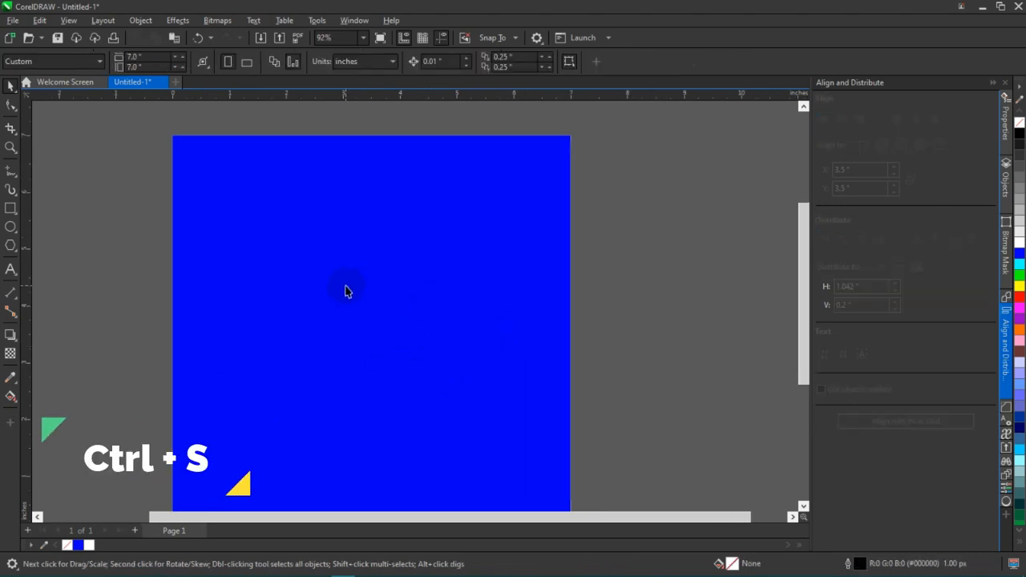
drag(364, 315, 376, 297)
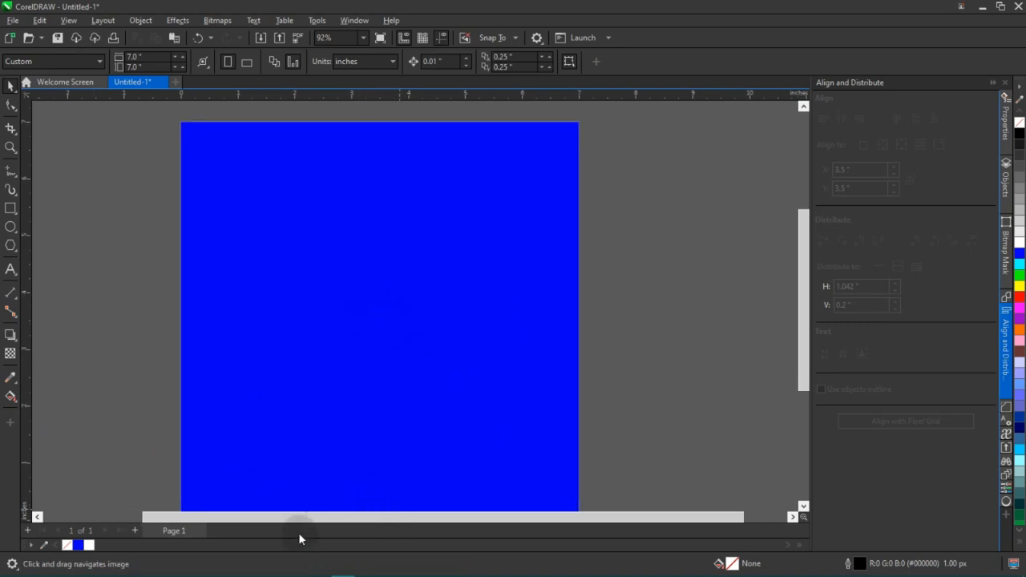
key(ctrl+i)
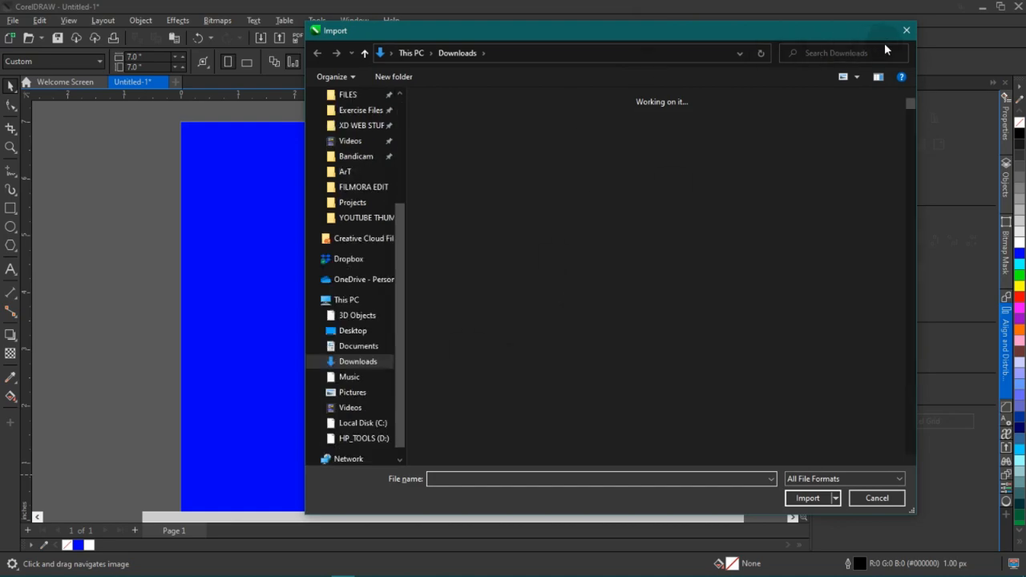
click(910, 35)
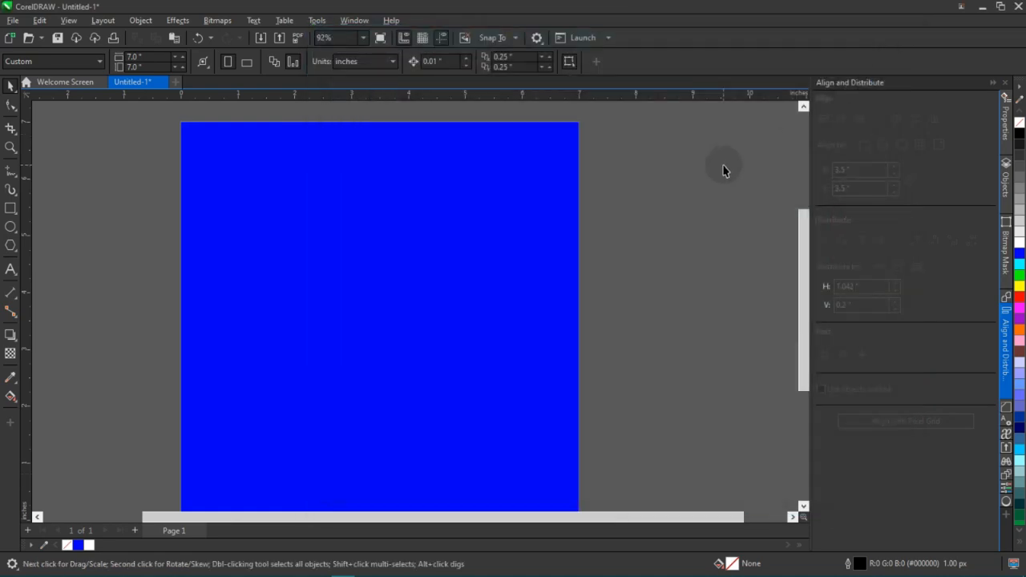
key(ctrl+o)
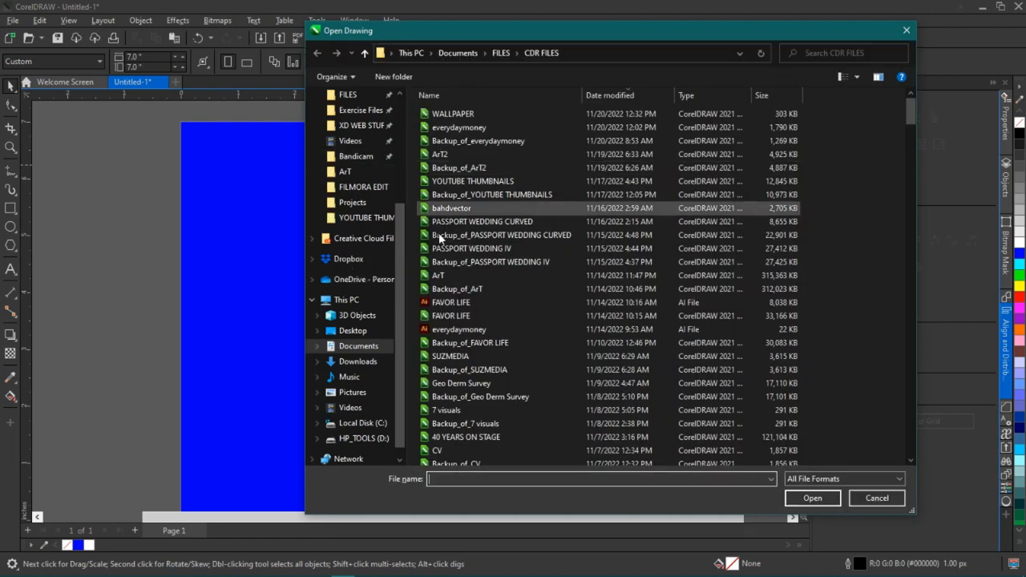
click(908, 32)
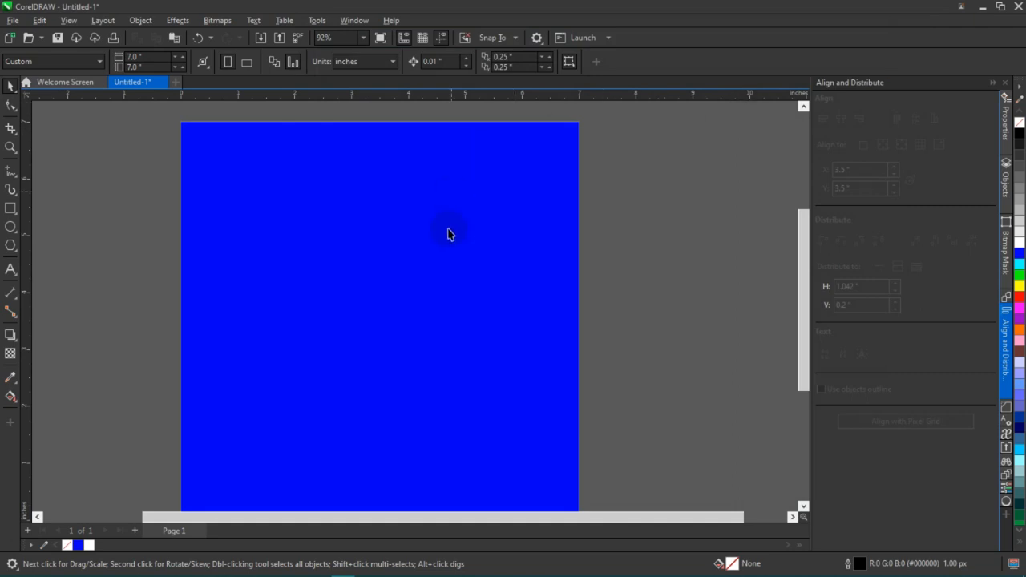
- Select the blue square and bring up the Export dialog for it, closing the dialog without exporting
drag(414, 313, 435, 252)
scroll(402, 267, down, 1)
scroll(394, 280, down, 1)
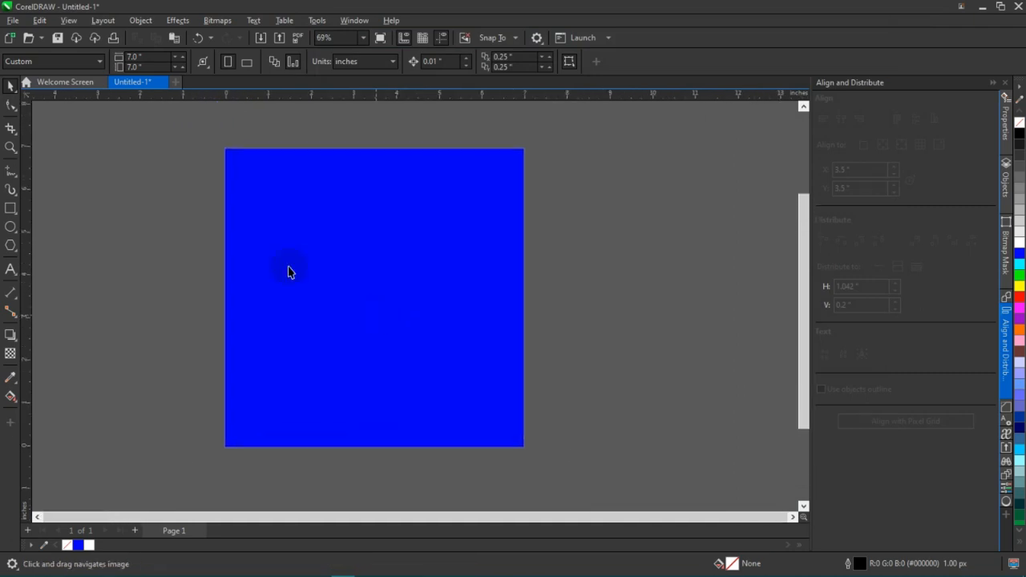
click(321, 314)
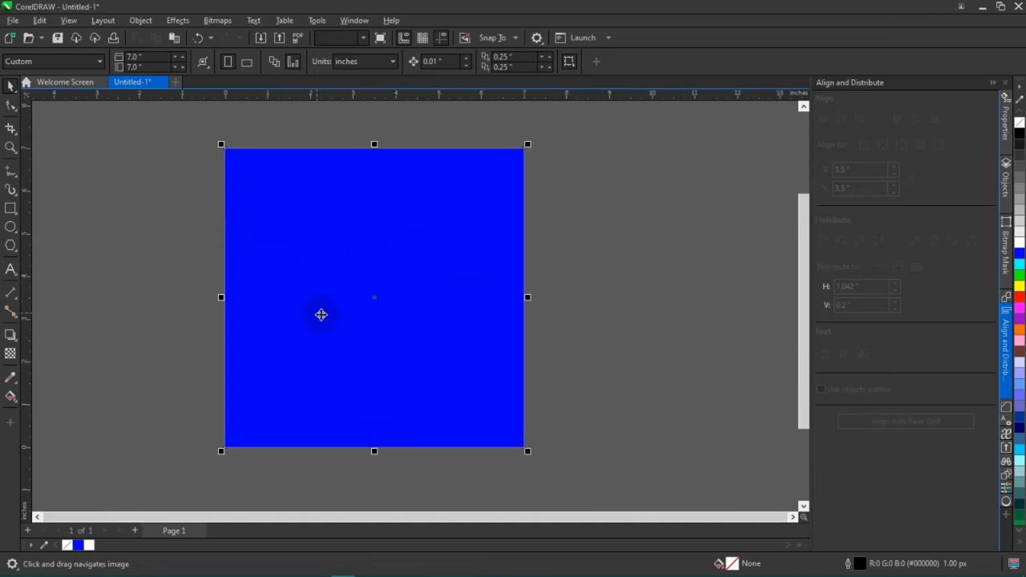
click(607, 282)
scroll(522, 268, down, 1)
click(362, 307)
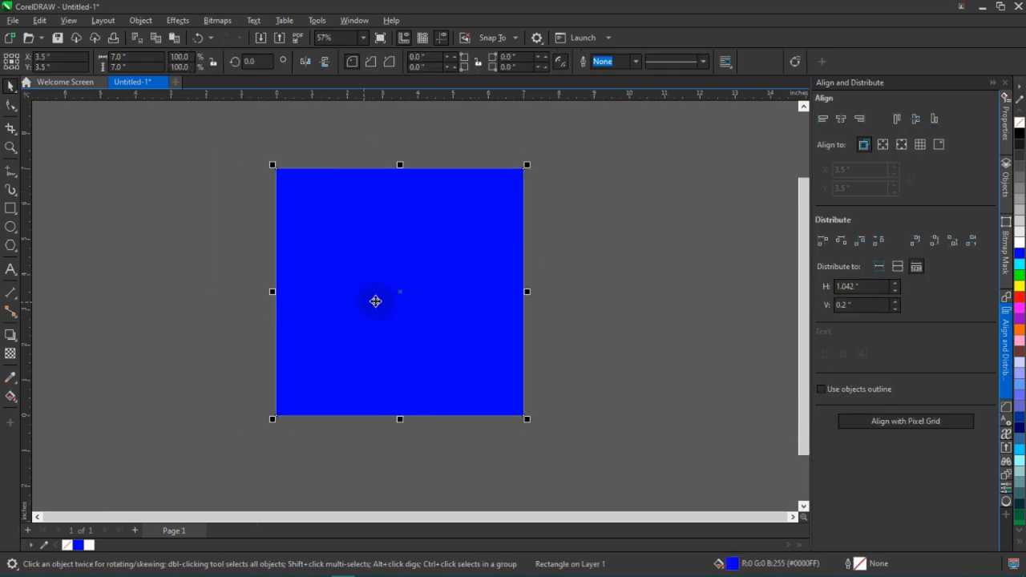
key(ctrl+e)
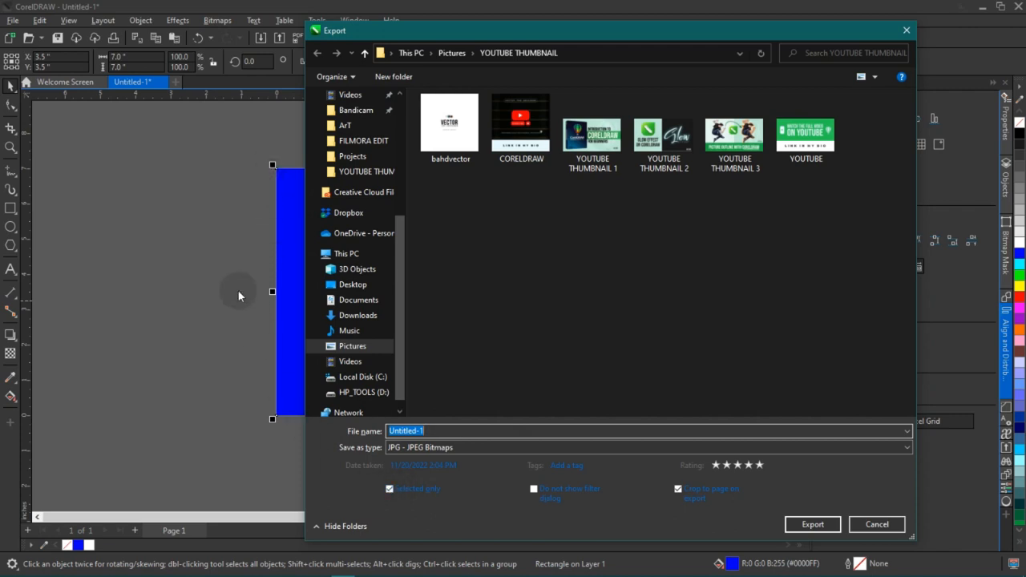
click(906, 30)
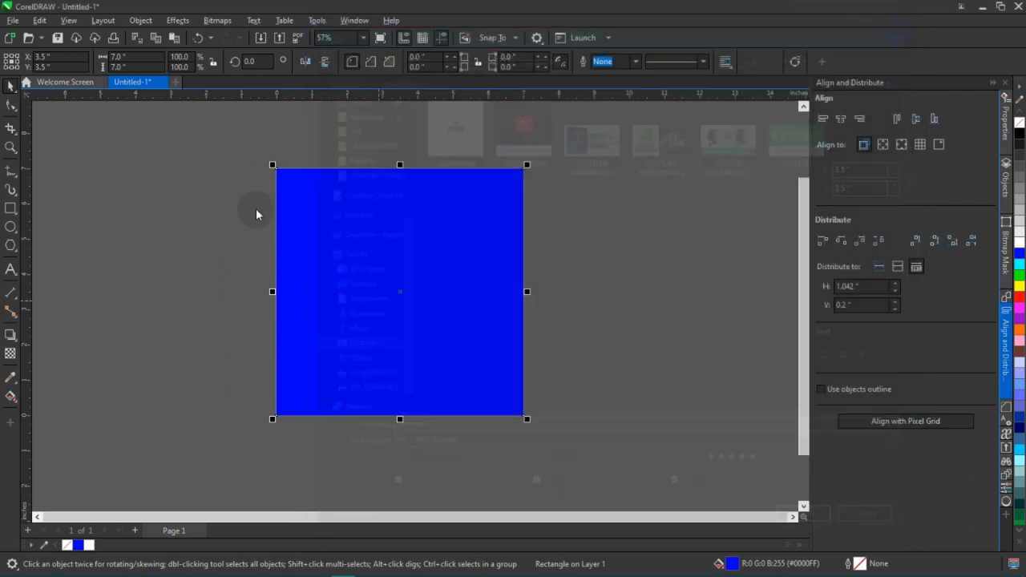
- Move the blue square to the right off the page and centre it back on the page, repeating this once more
drag(385, 278, 577, 271)
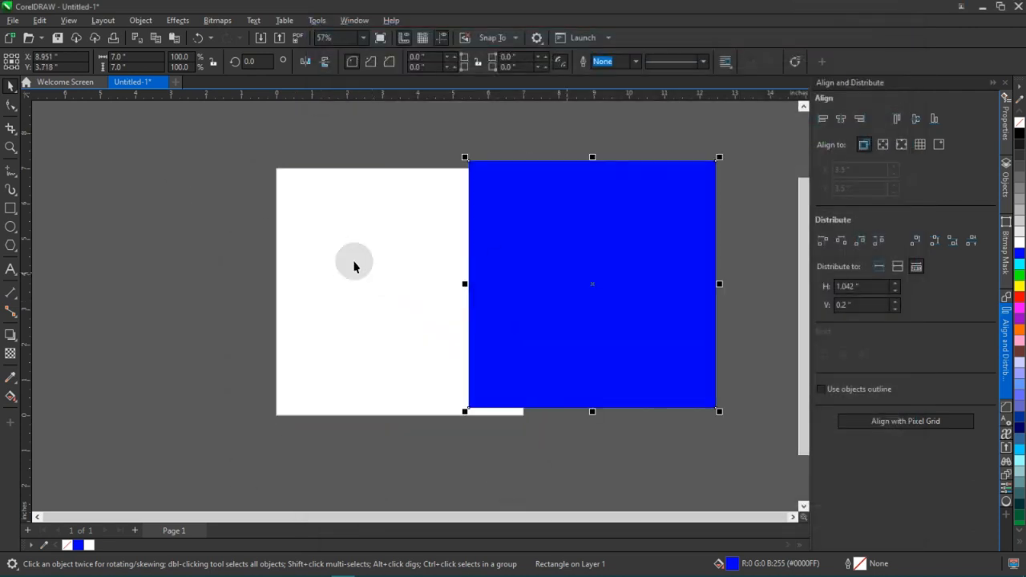
key(p)
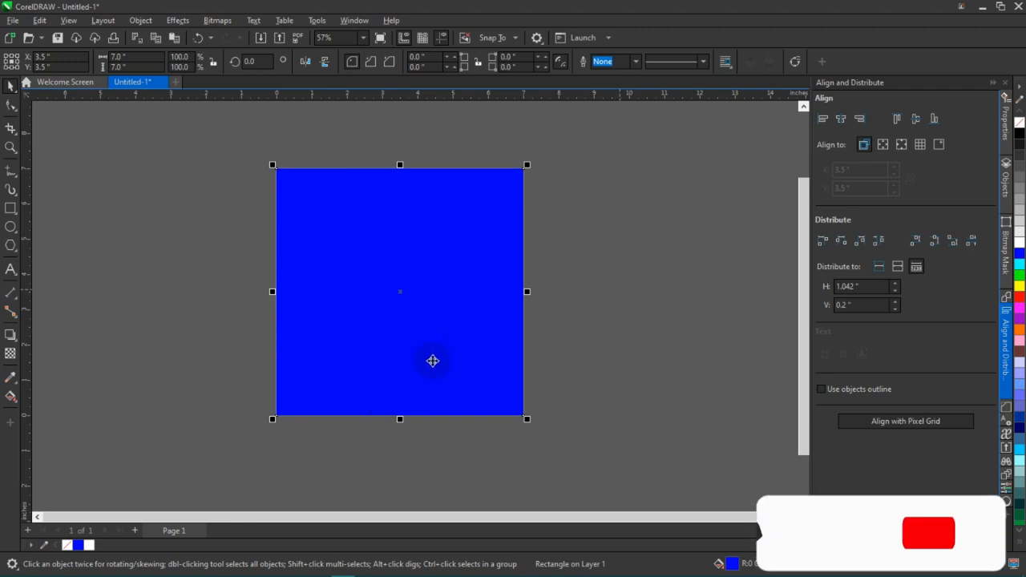
click(251, 169)
drag(246, 147, 550, 455)
drag(392, 291, 333, 293)
click(594, 316)
drag(366, 222, 655, 222)
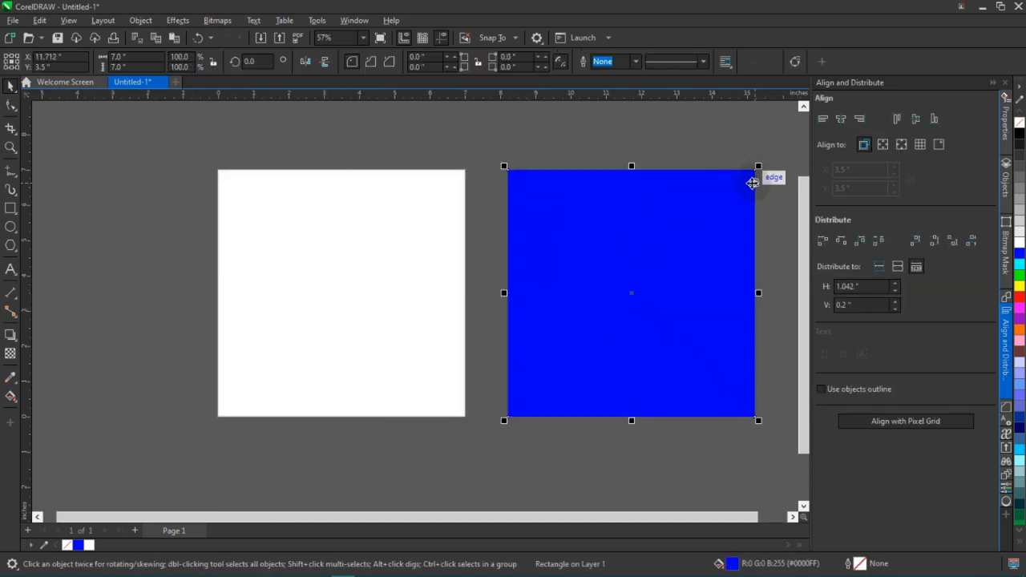
key(p)
click(558, 279)
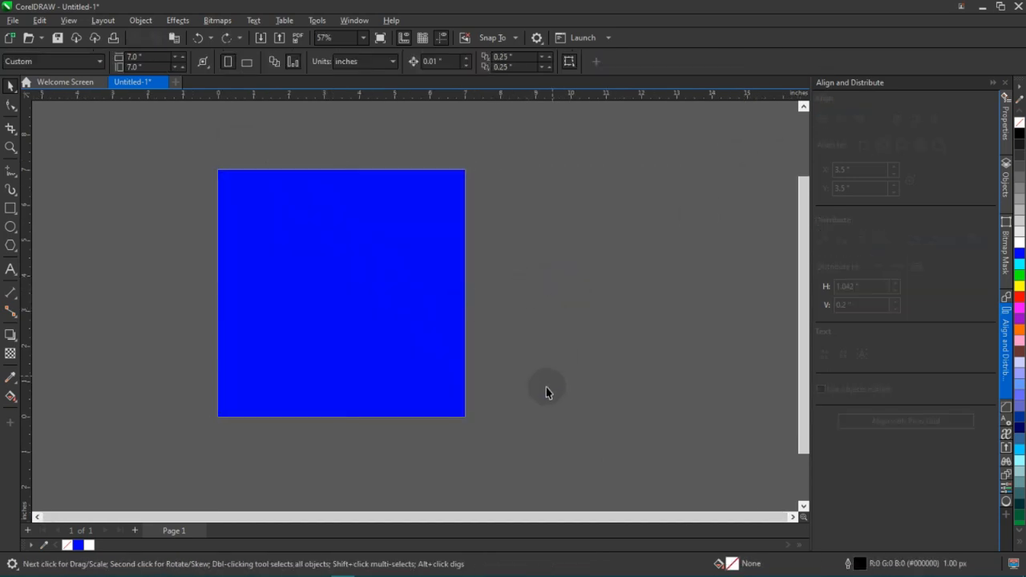
- Select the blue square and bring up the Save Drawing dialog for saving under a new name, closing it without saving
drag(485, 170, 507, 155)
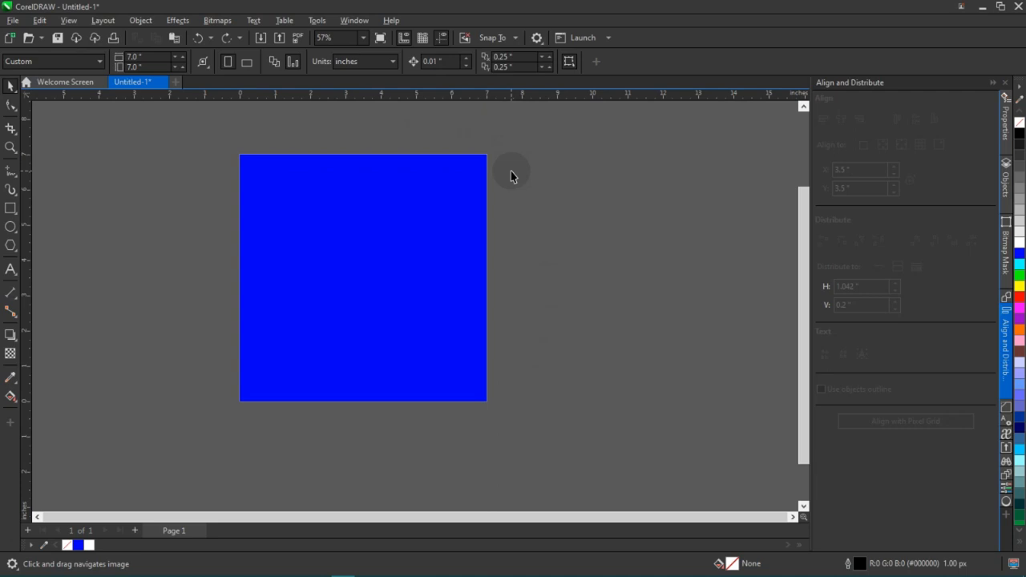
click(489, 253)
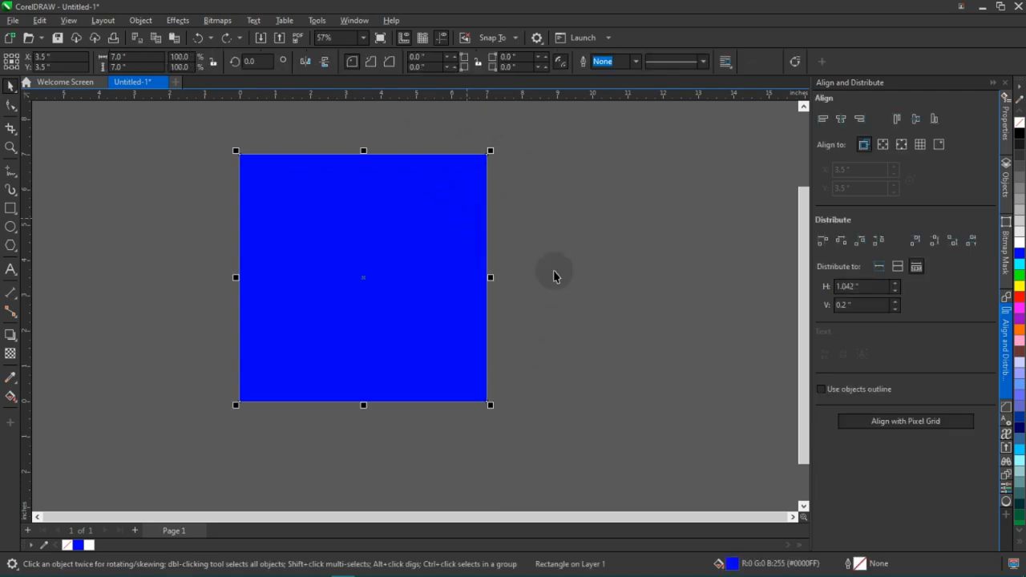
key(ctrl+shift+s)
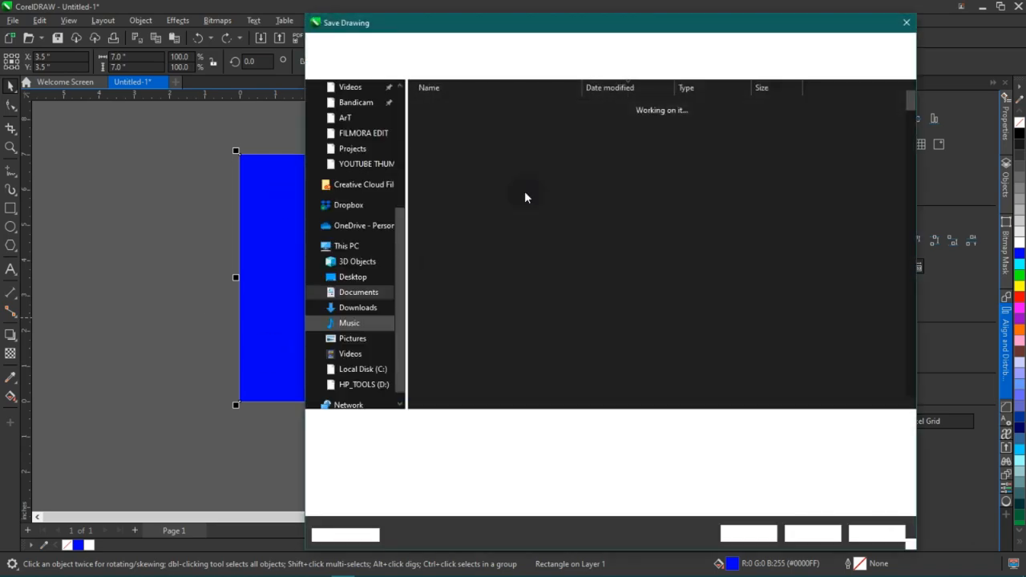
click(906, 22)
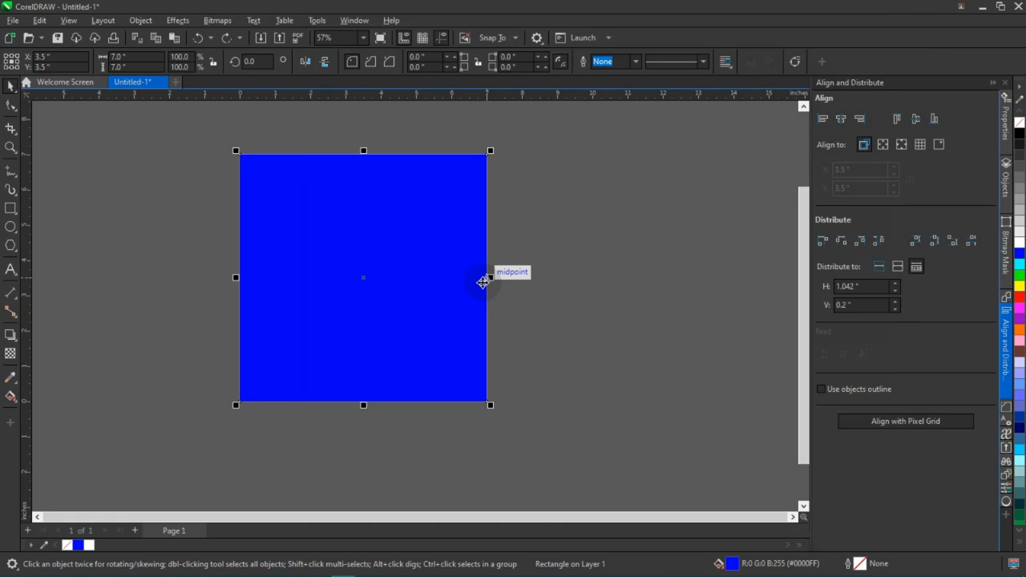
key(Escape)
- Delete the blue square from the page
scroll(485, 323, up, 2)
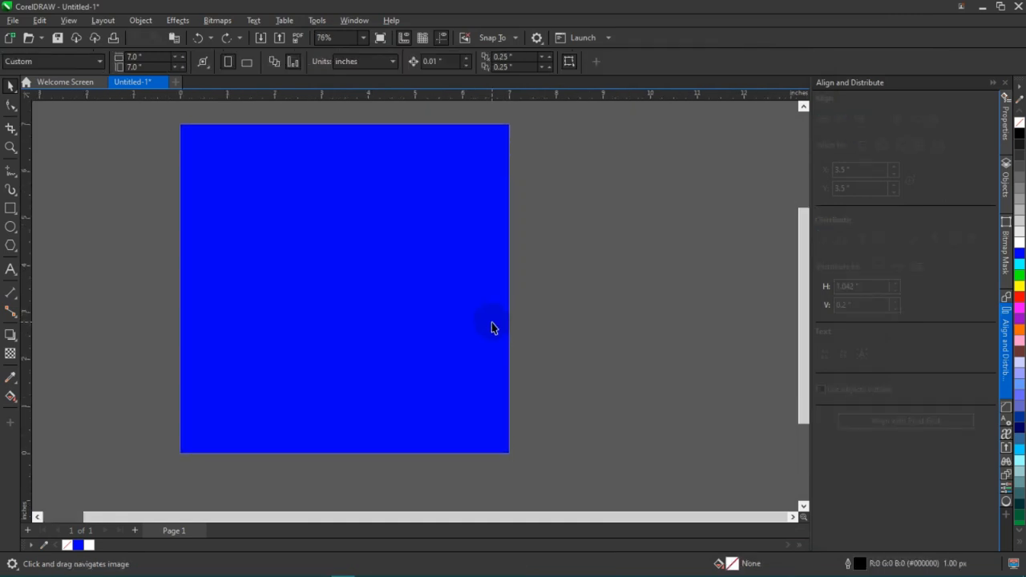
click(450, 336)
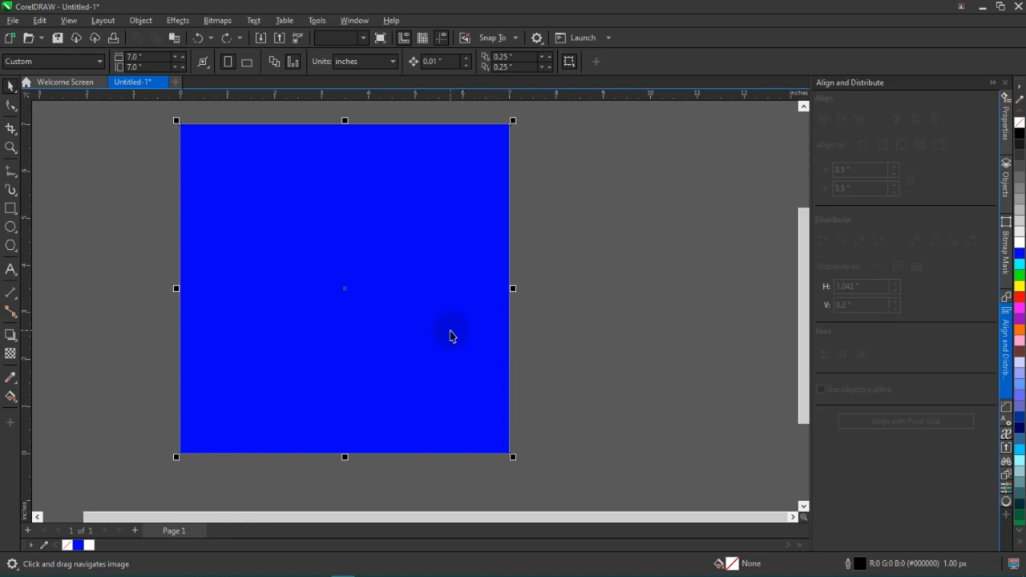
key(Delete)
- Add the artistic text "Hello" in 24 pt Arial on the blank page
click(10, 271)
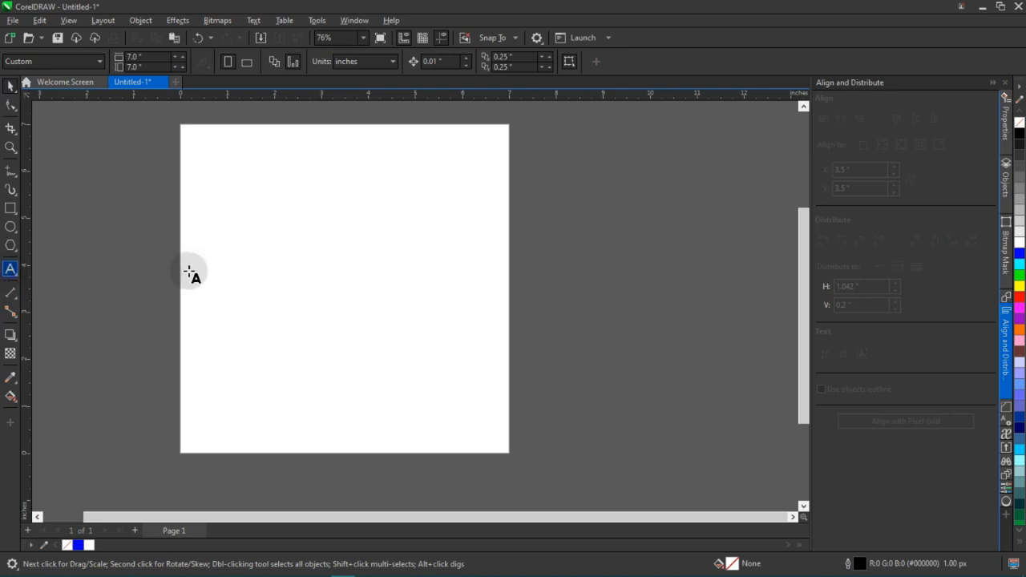
click(258, 269)
scroll(240, 276, up, 2)
text(Hello)
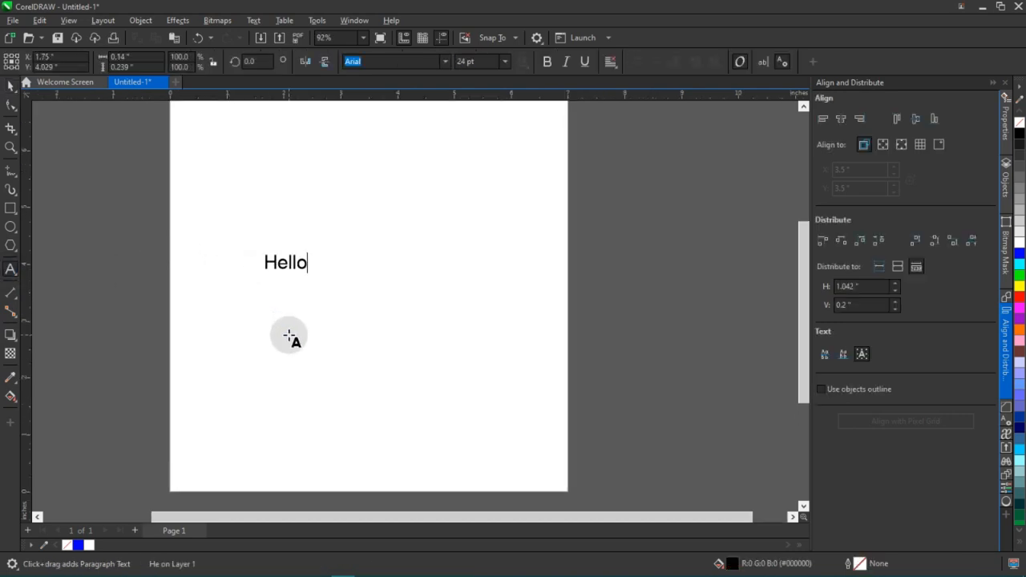
key(ctrl+space)
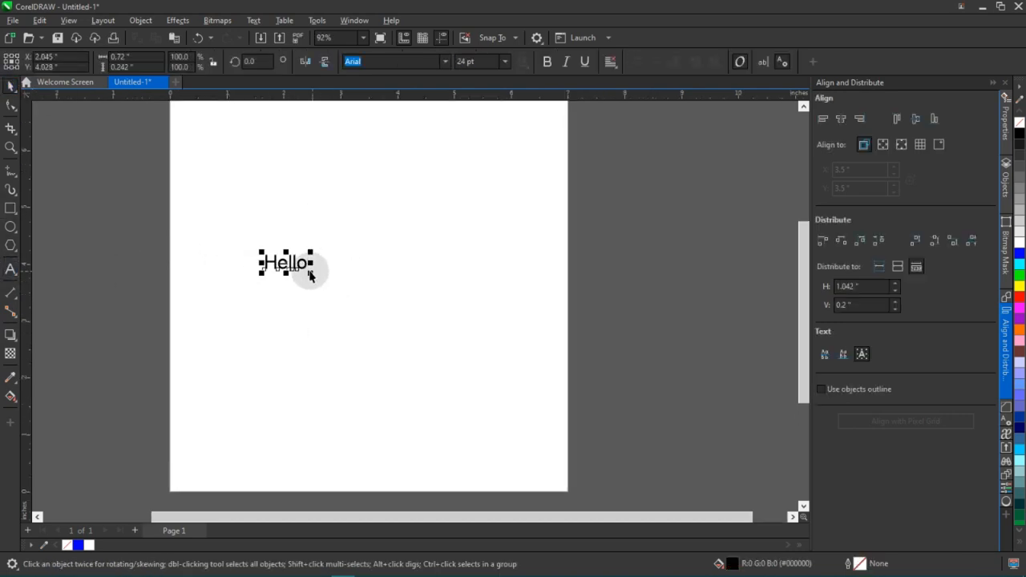
- Enlarge the "Hello" text to about 114 pt and centre it on the page
drag(310, 273, 439, 329)
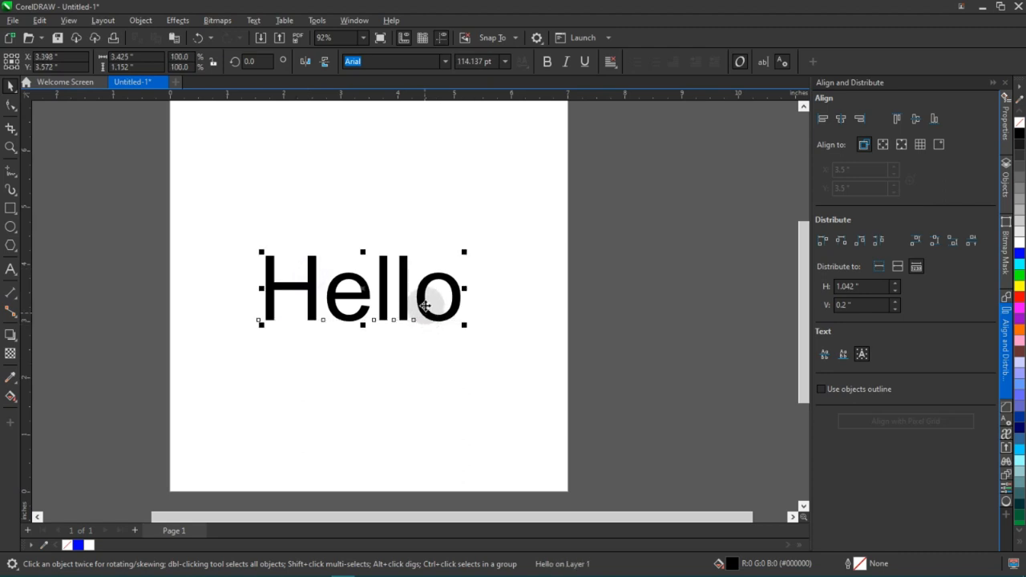
key(p)
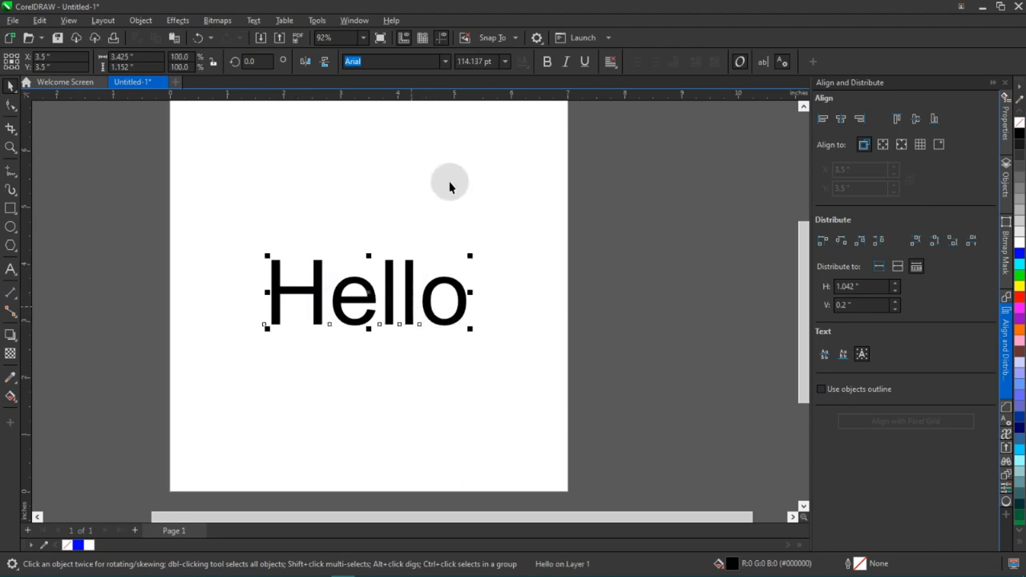
click(470, 298)
click(464, 299)
- Scale the "Hello" text down to about 111 pt, and back up to about 115 pt
key(h)
drag(385, 305, 360, 317)
key(space)
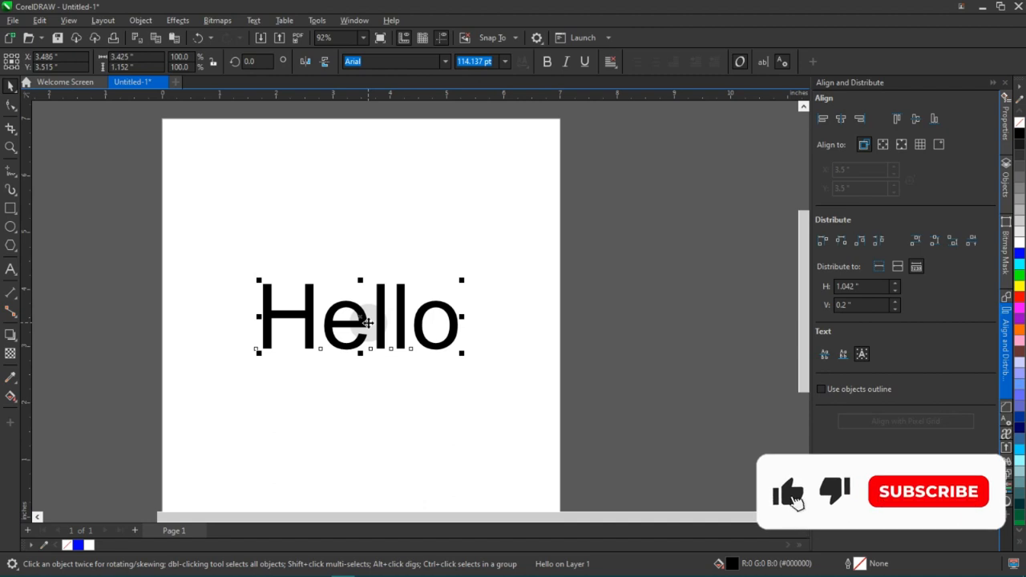
drag(460, 351, 459, 350)
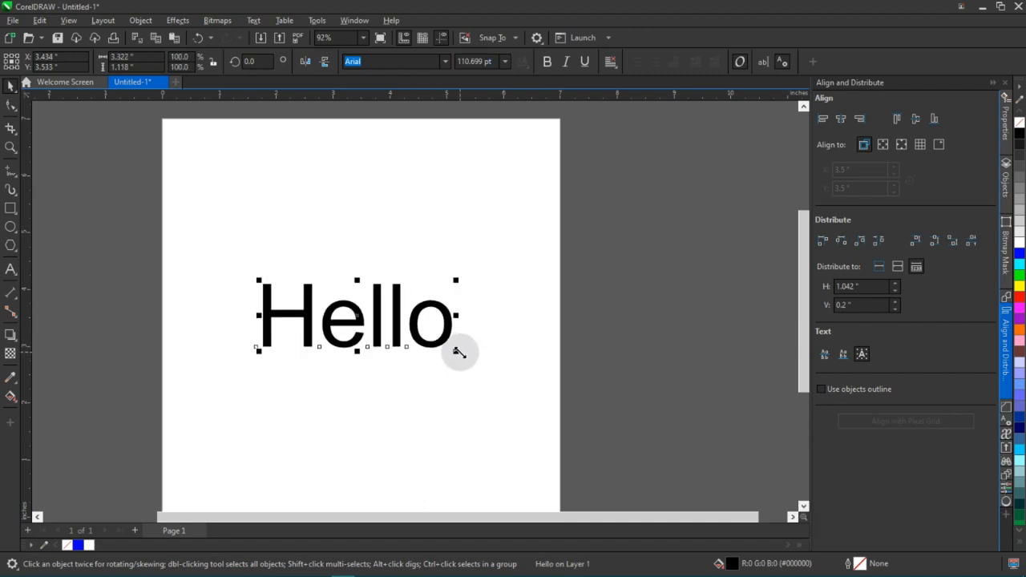
mouse_move(459, 351)
mouse_down()
mouse_move(448, 350)
mouse_move(465, 358)
mouse_up()
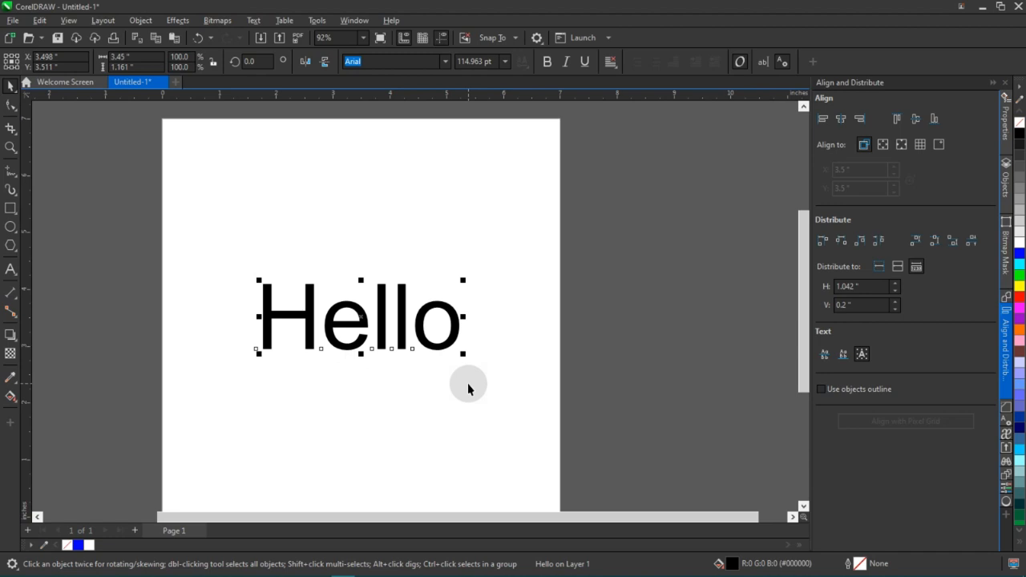
- Decrease the font size of "Hello" in small increments to about 95 pt
key(ctrl+2)
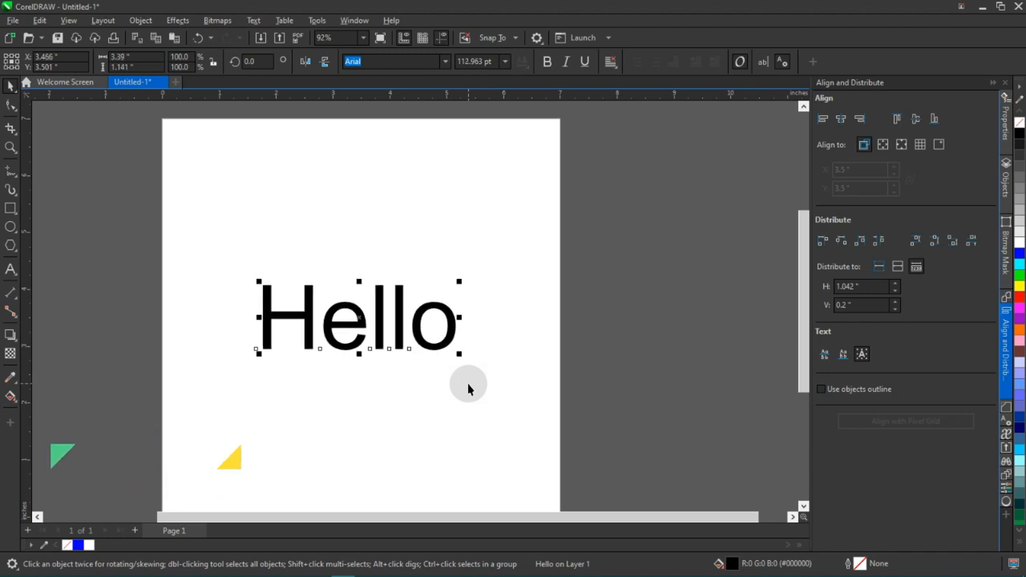
key(ctrl+2)
key(ctrl+2)
key(ctrl+2)
key(ctrl+shift+Left)
key(ctrl+shift+Left)
key(ctrl+shift+Left)
key(ctrl+shift+Left)
key(ctrl+2)
key(ctrl+2)
key(ctrl+2)
key(ctrl+2)
key(ctrl+2)
key(ctrl+2)
key(ctrl+2)
key(ctrl+2)
key(ctrl+2)
key(ctrl+2)
key(ctrl+2)
key(ctrl+2)
key(ctrl+2)
key(ctrl+2)
key(ctrl+2)
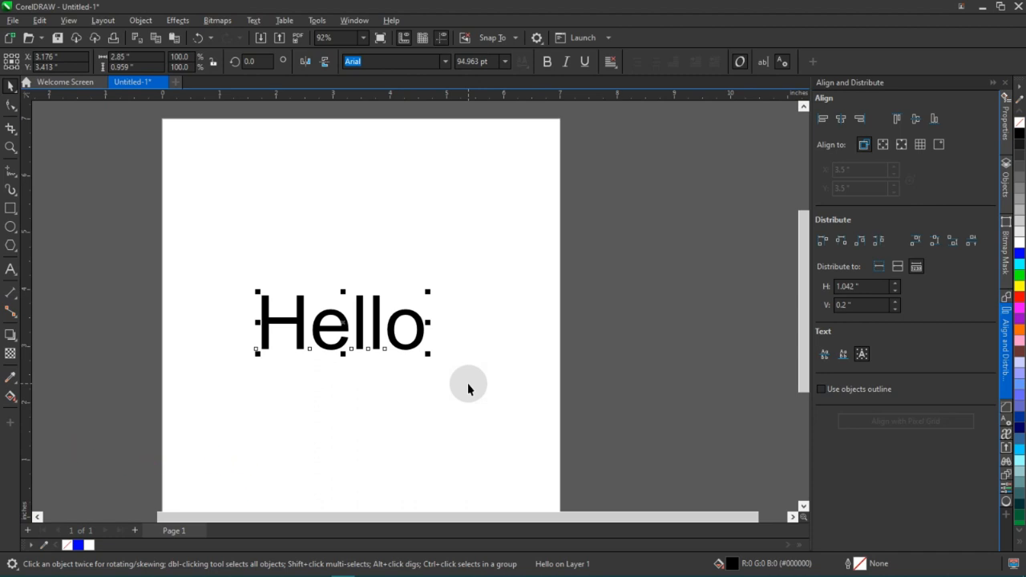
- Increase the font size of "Hello" in small increments to about 111 pt
key(ctrl+8)
key(ctrl+8)
key(ctrl+8)
key(ctrl+8)
key(ctrl+8)
key(ctrl+8)
key(ctrl+8)
key(ctrl+8)
key(ctrl+8)
key(ctrl+8)
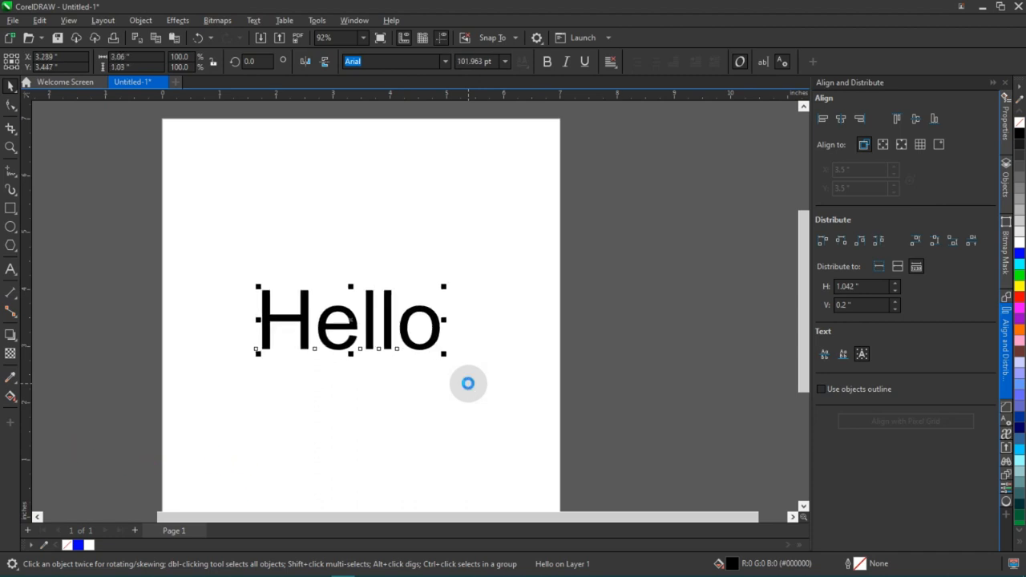
key(ctrl+8)
key(ctrl+8)
key(ctrl+8)
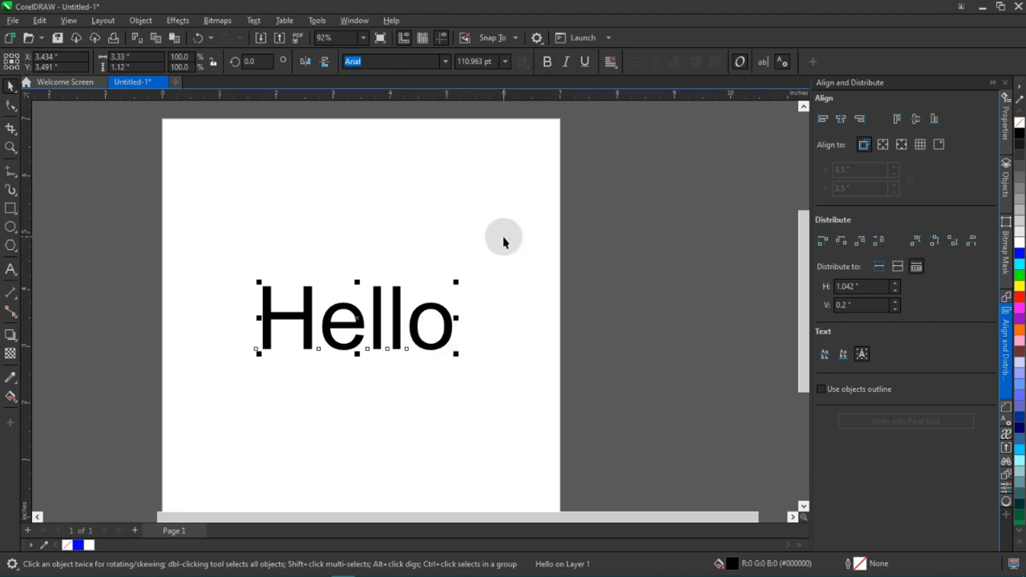
- Format the whole "Hello" text as italic and bold
key(ctrl+i)
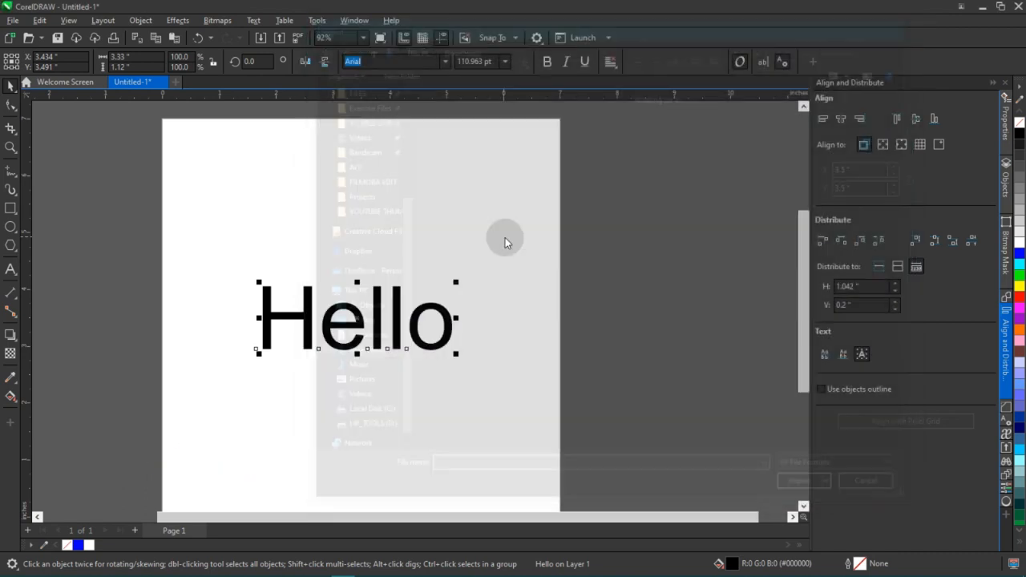
key(Escape)
double_click(445, 327)
double_click(445, 328)
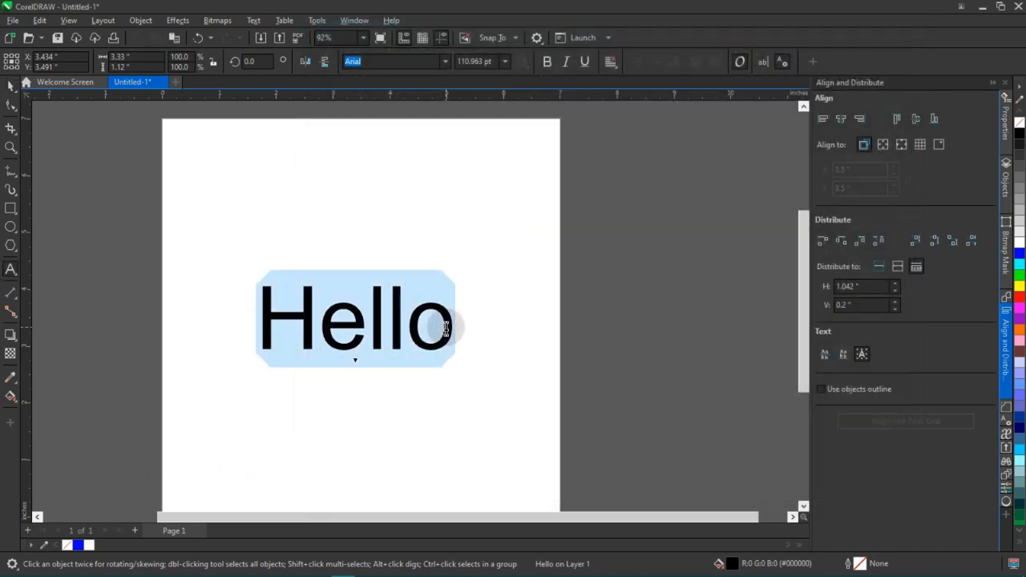
key(ctrl+i)
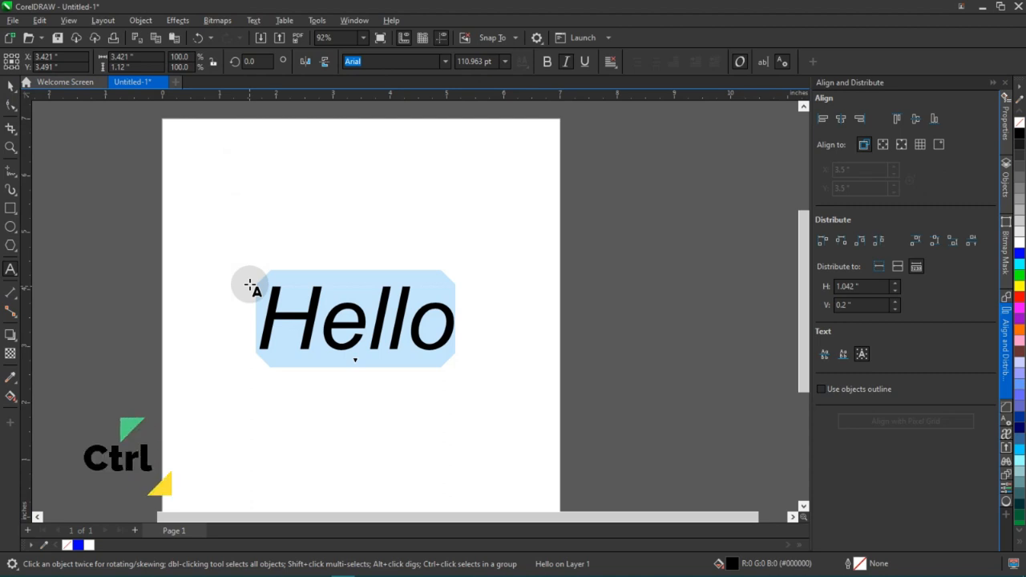
key(ctrl+b)
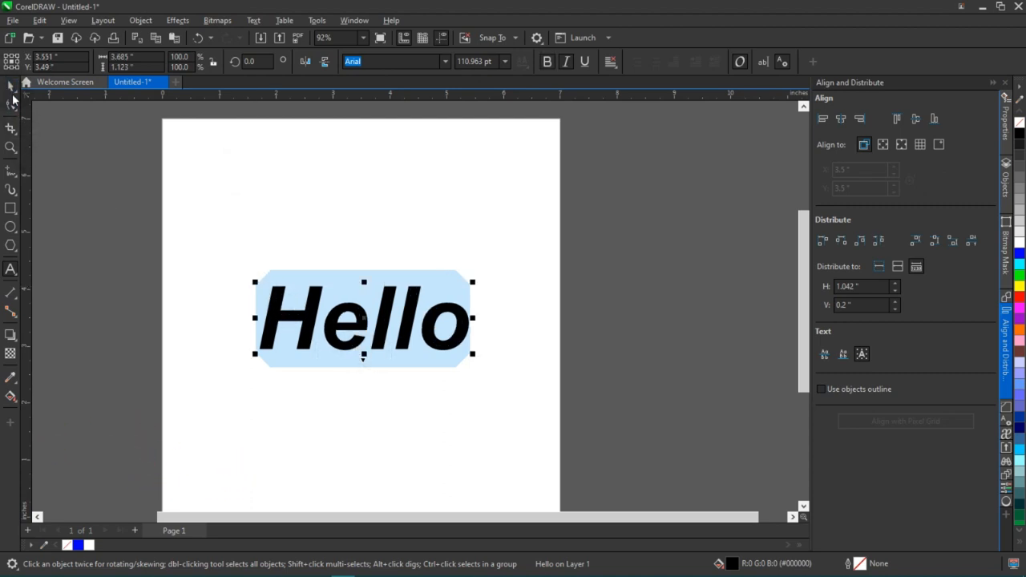
click(6, 89)
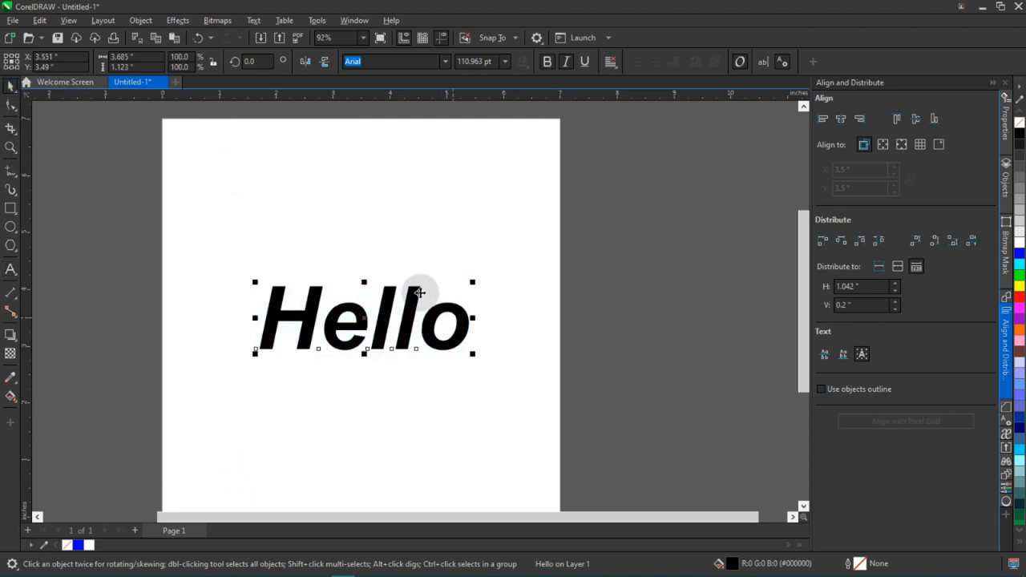
- Remove the italic style from only the letters "llo" in "Hello"
scroll(419, 284, down, 1)
click(556, 280)
click(459, 322)
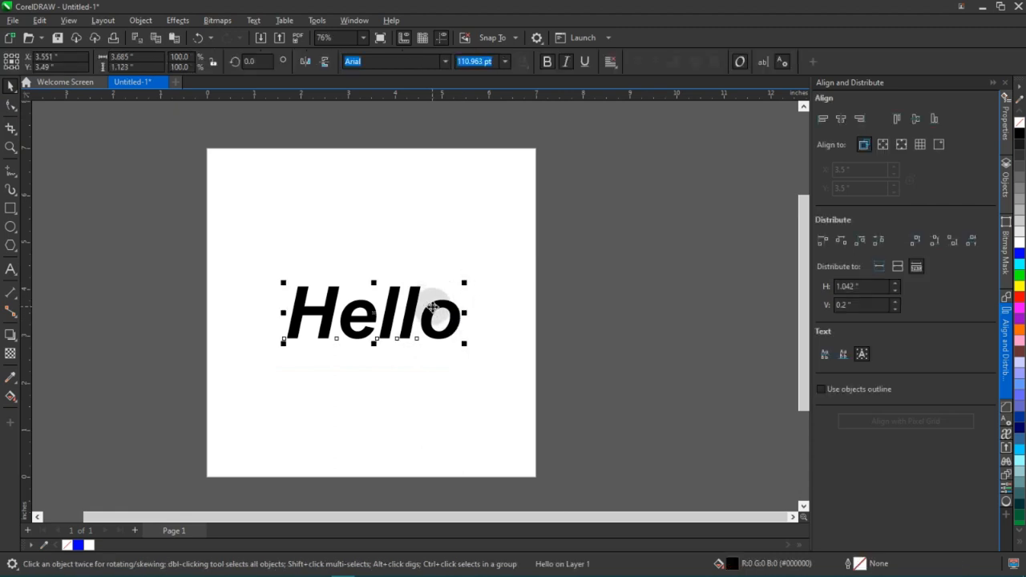
double_click(433, 307)
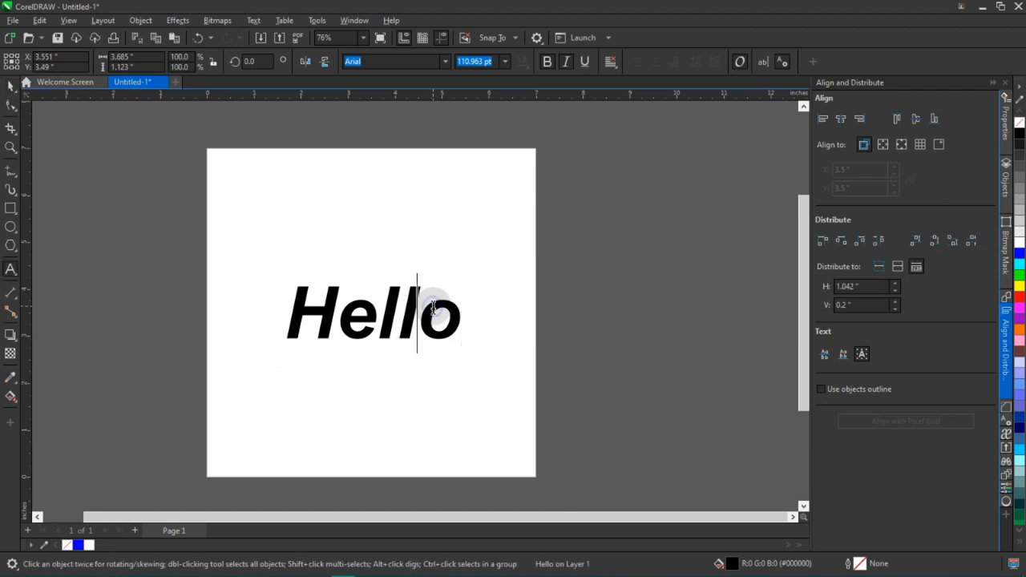
drag(460, 311, 384, 311)
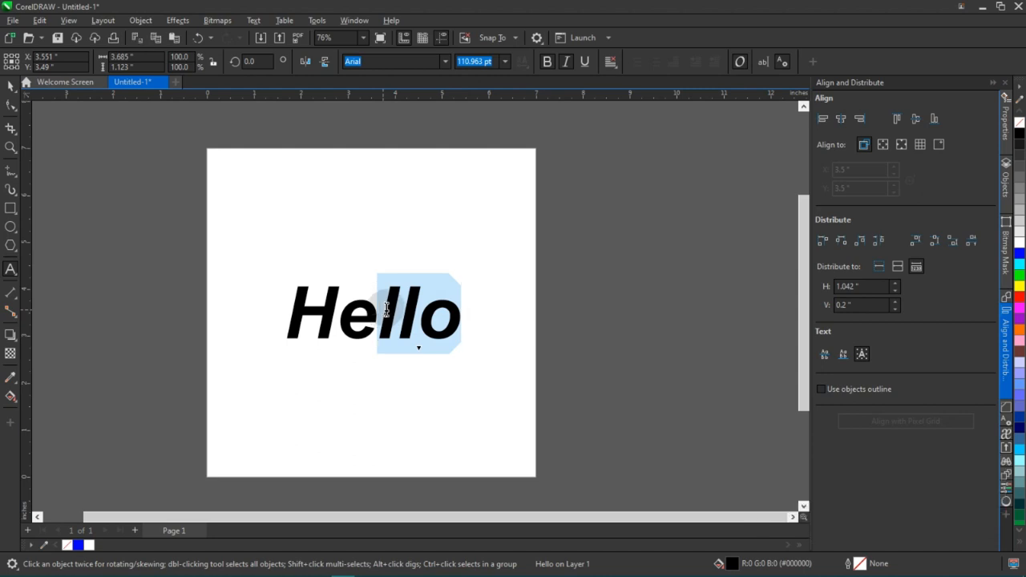
key(ctrl+i)
click(10, 85)
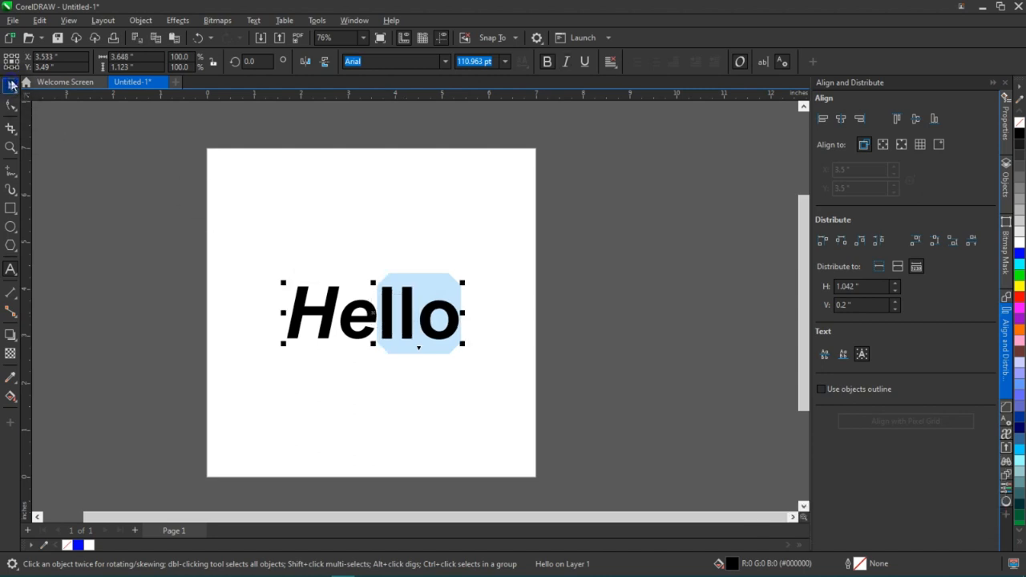
click(554, 300)
scroll(420, 317, down, 1)
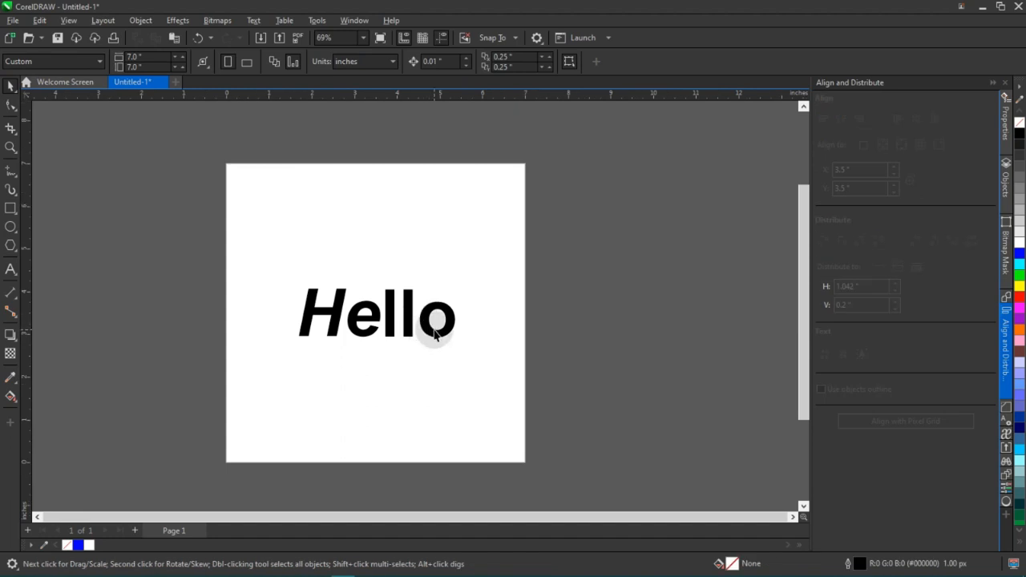
- Delete the "Hello" text from the page
click(434, 334)
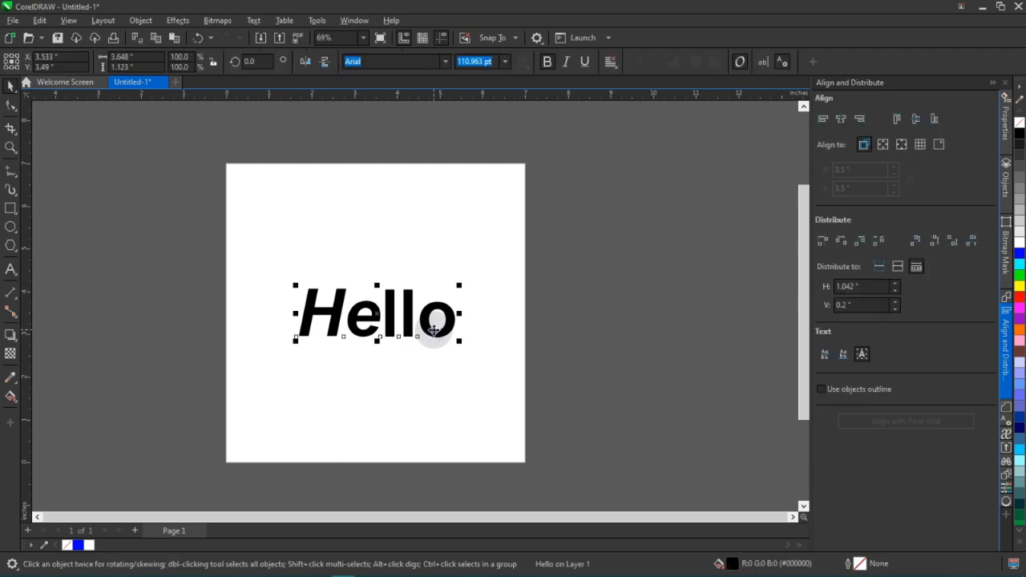
key(Delete)
scroll(425, 326, up, 1)
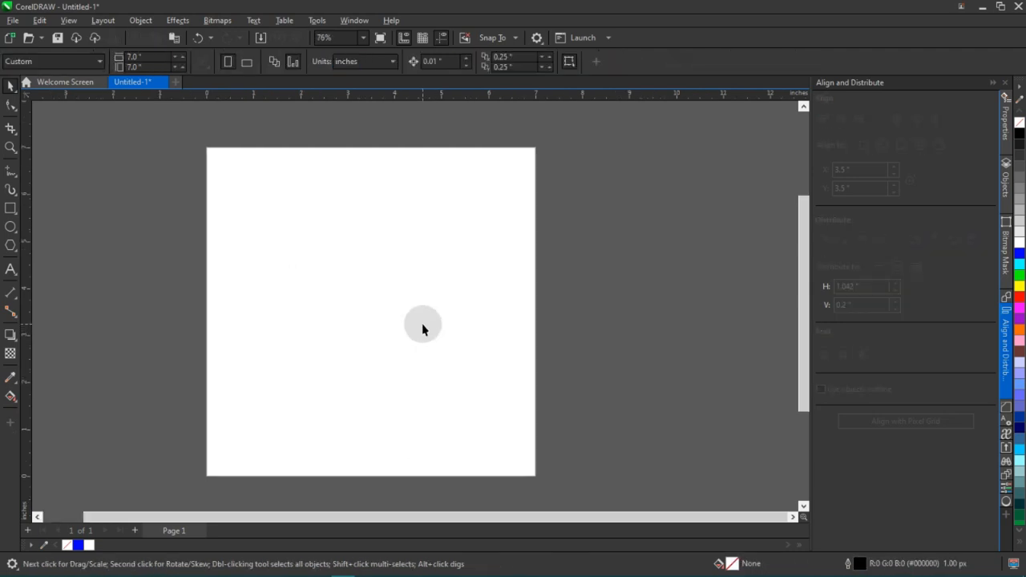
- Pan the view around the empty page with the Hand tool and bring the page back into full view
key(h)
drag(420, 320, 222, 331)
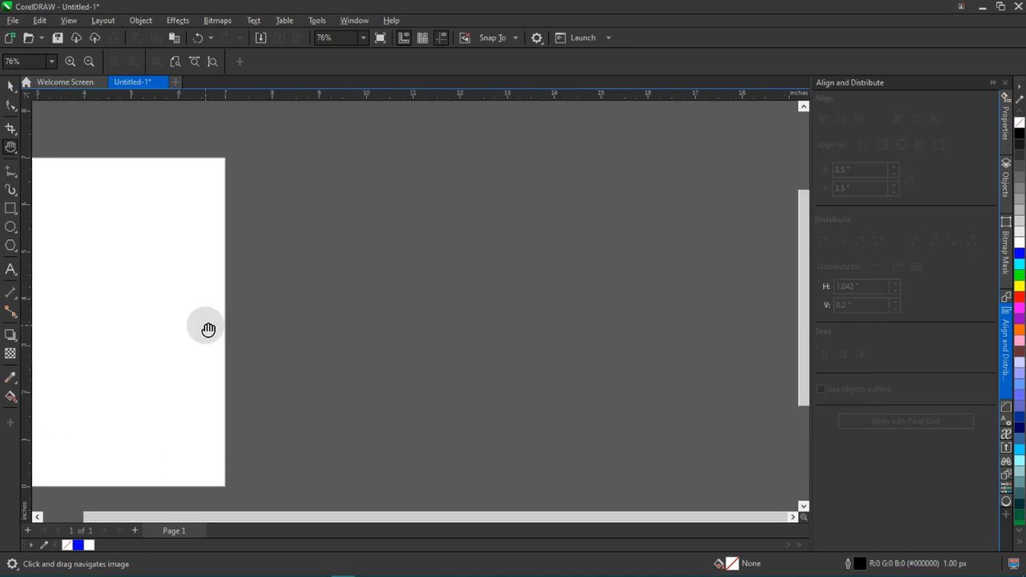
drag(201, 330, 531, 422)
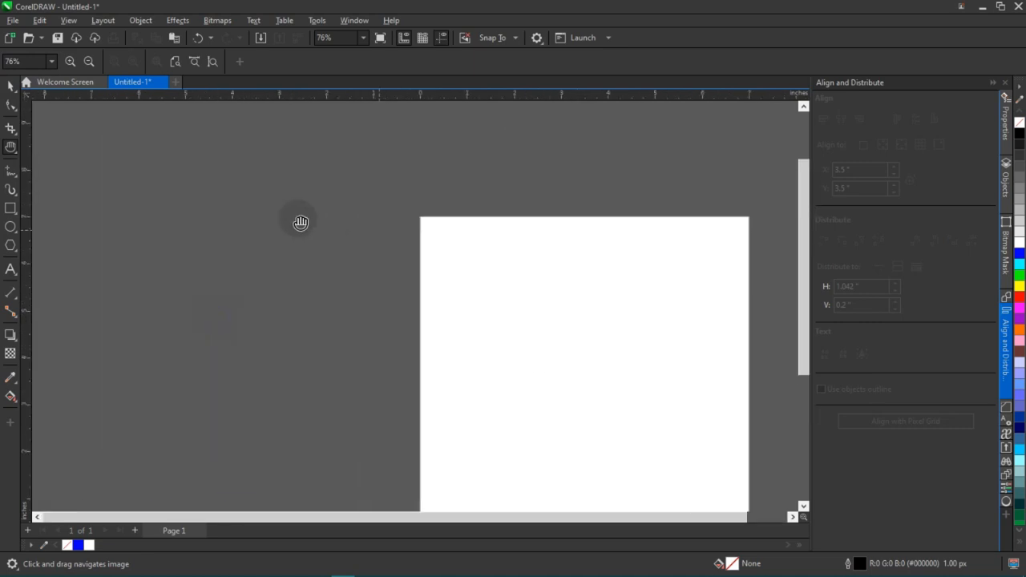
drag(361, 309, 158, 203)
drag(369, 392, 76, 222)
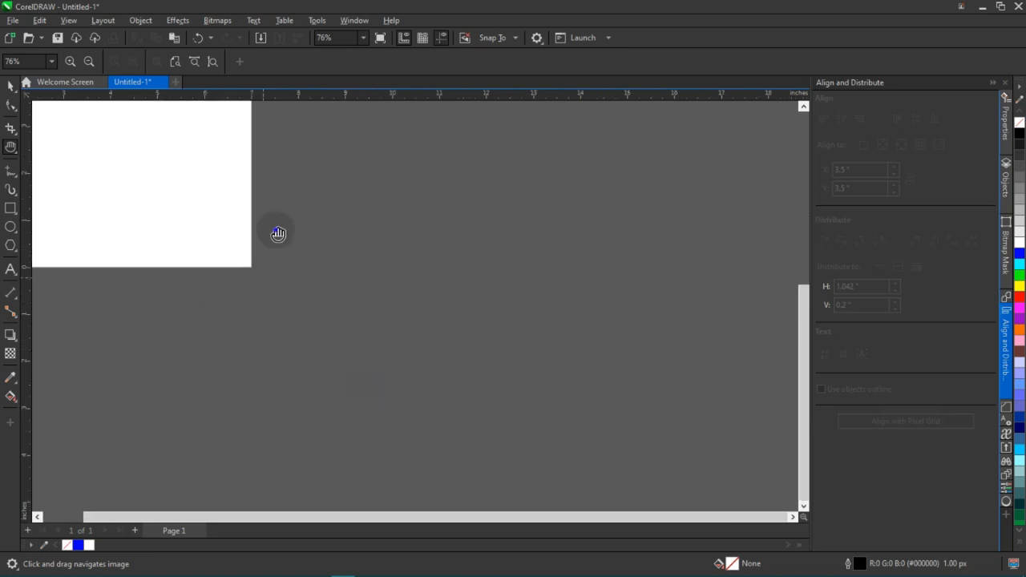
drag(229, 225, 423, 392)
drag(265, 279, 301, 332)
drag(356, 361, 359, 231)
drag(360, 307, 354, 376)
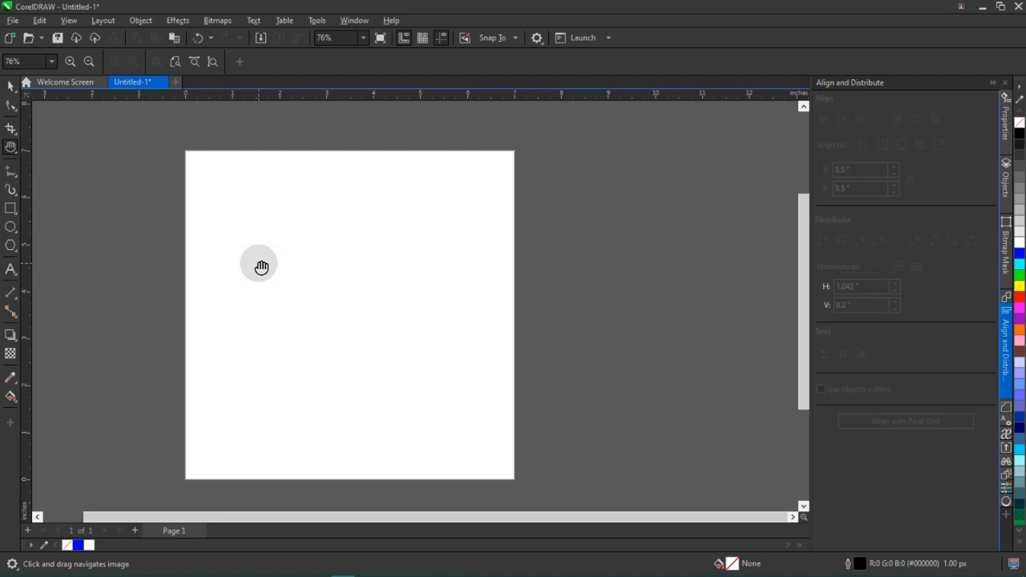
- Draw a rectangle about 2.8 × 3.2 in on the page and two overlapping ellipses to its right, the smaller about 2.1 × 1.4 in
key(F6)
drag(246, 211, 380, 365)
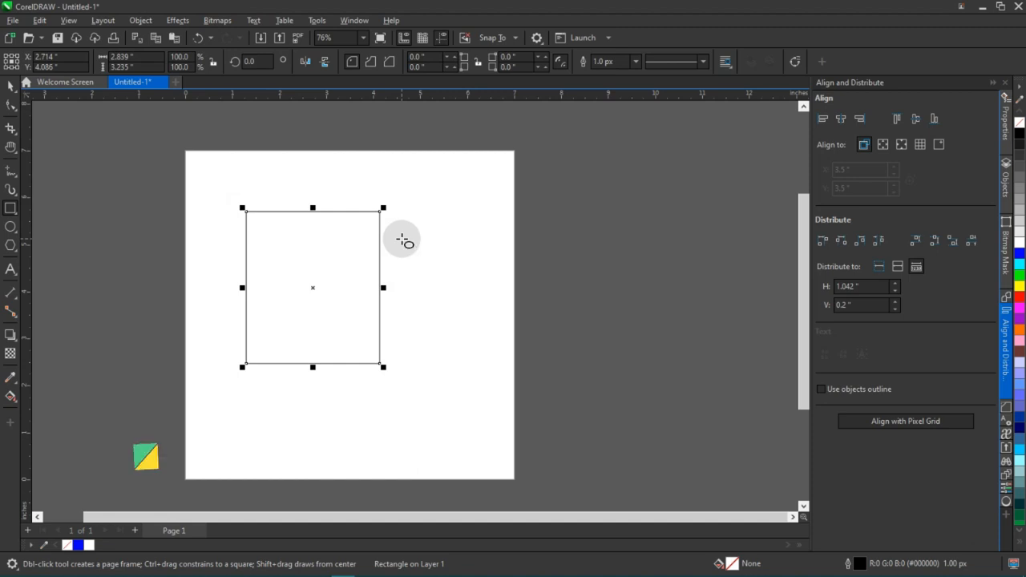
key(F7)
drag(389, 224, 543, 365)
click(474, 330)
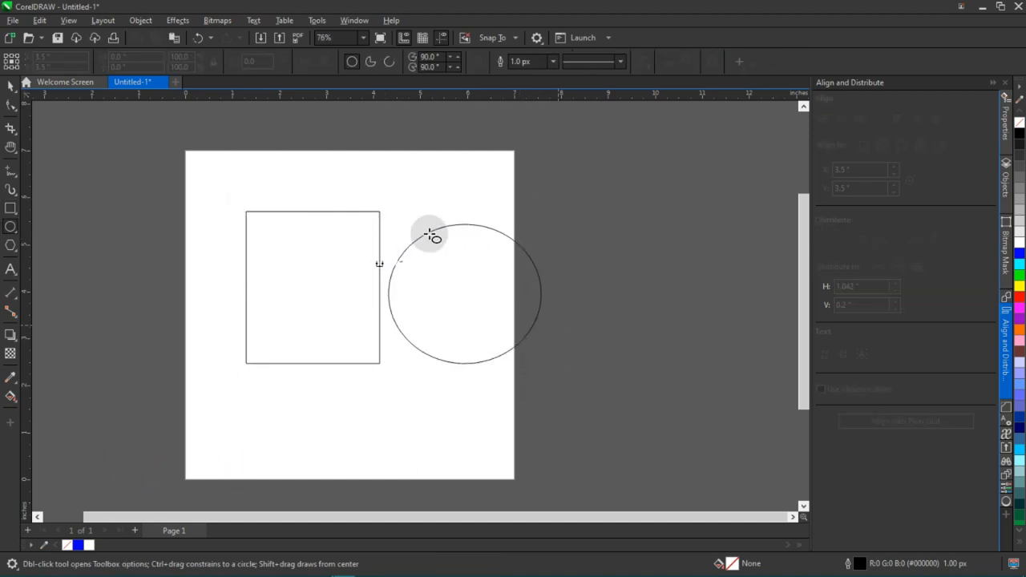
drag(362, 258, 468, 330)
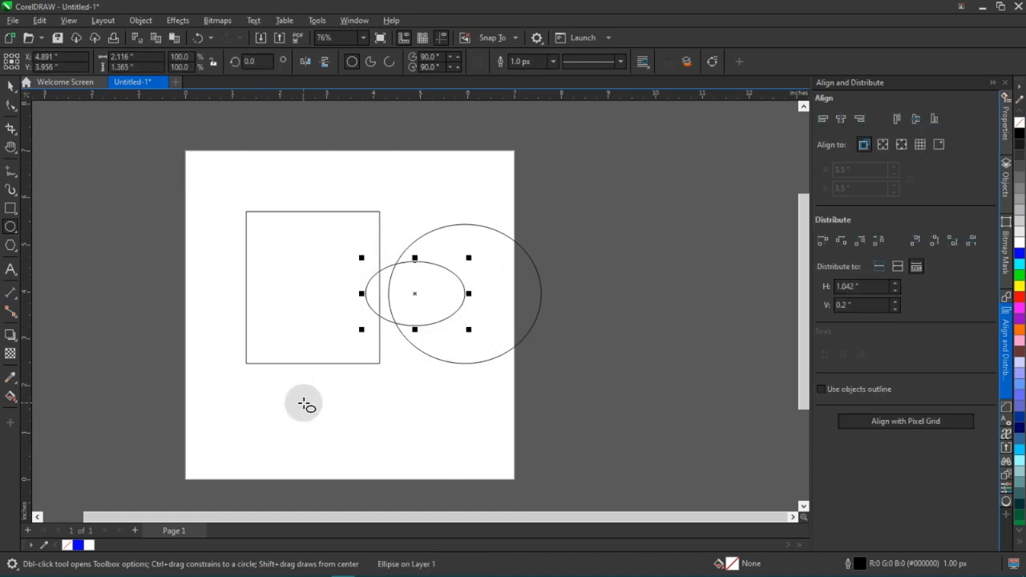
- Add the text "dfghjk" below the rectangle and sketch a freehand curve about 2.9 × 1.6 in beside it
key(F8)
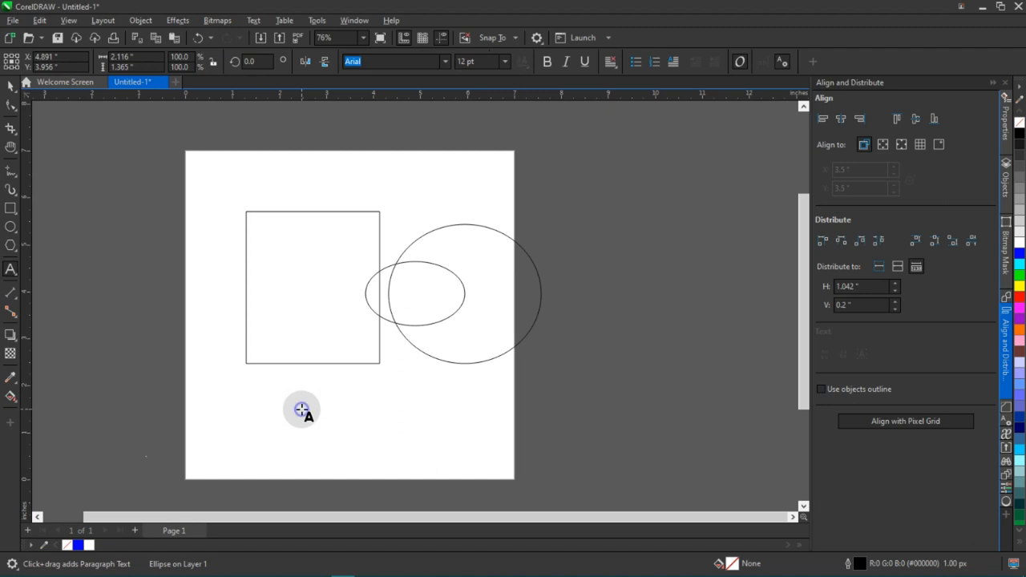
click(302, 406)
text(dfghjk)
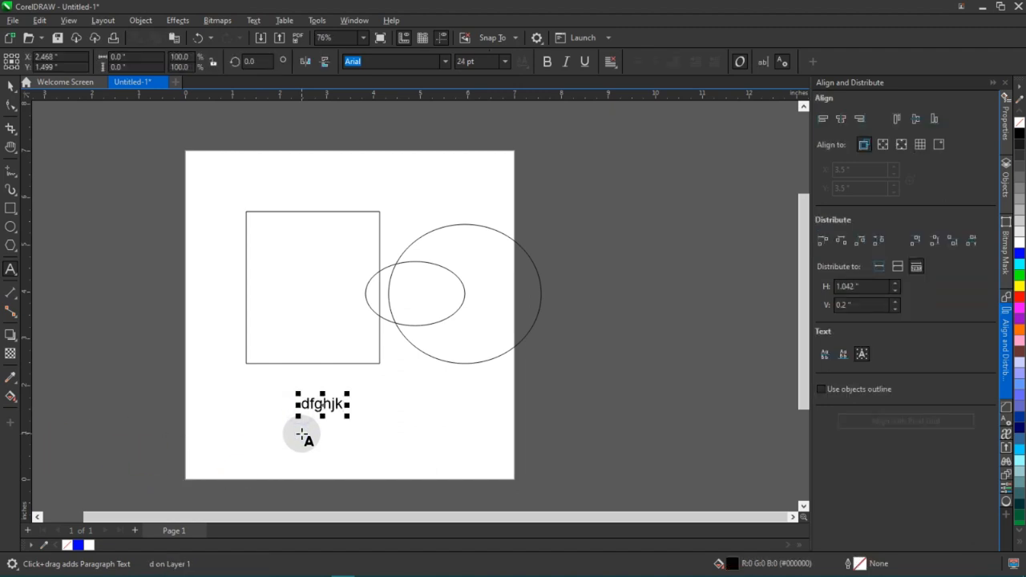
click(10, 86)
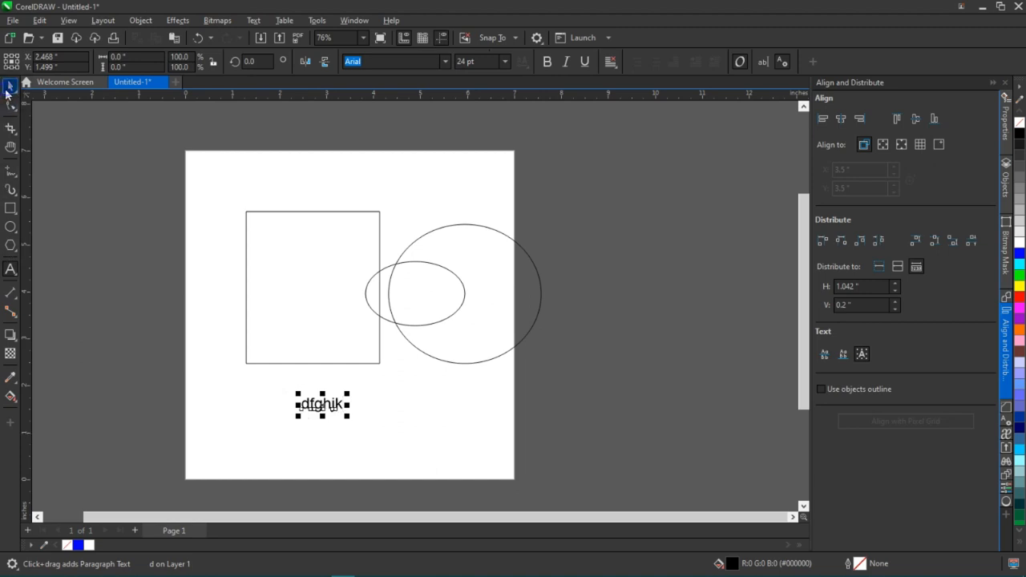
click(409, 433)
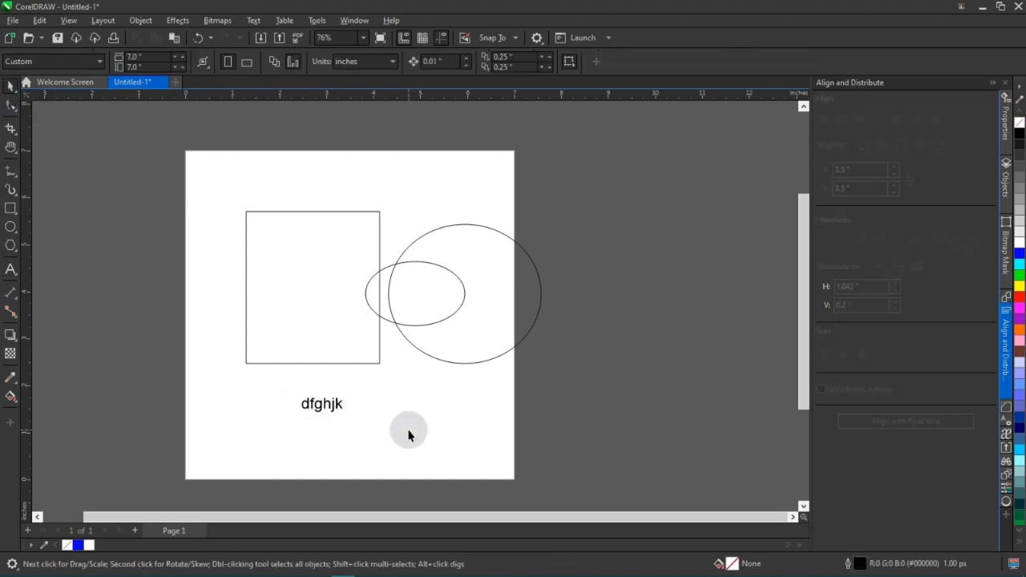
key(F5)
mouse_move(381, 429)
mouse_down()
mouse_move(449, 425)
mouse_move(469, 399)
mouse_move(395, 401)
mouse_move(462, 362)
mouse_move(471, 398)
mouse_up()
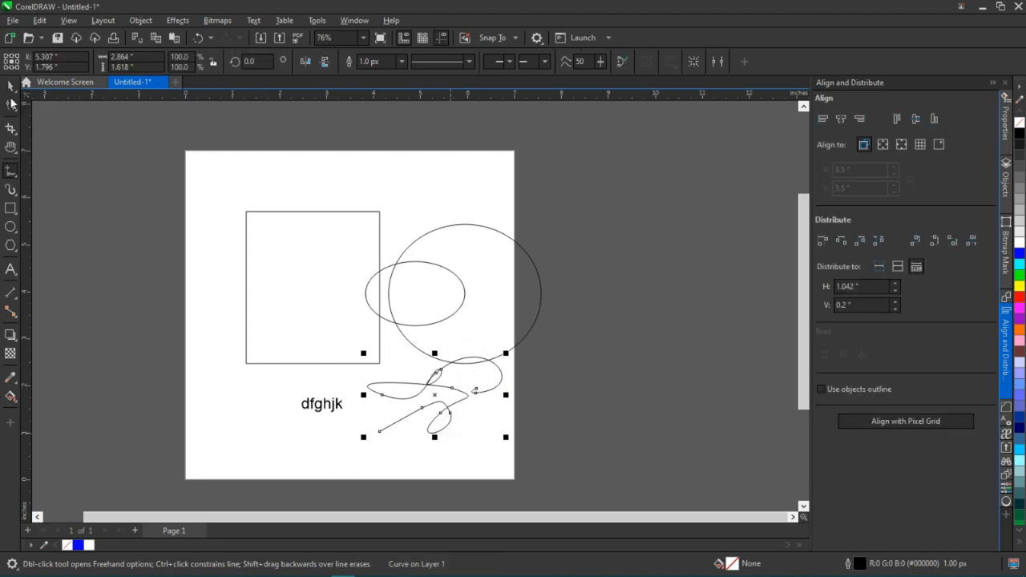
- Delete the rectangle, both ellipses, the text and the freehand curve together
key(space)
mouse_move(588, 176)
mouse_down()
mouse_move(366, 419)
mouse_move(207, 469)
mouse_up()
key(Delete)
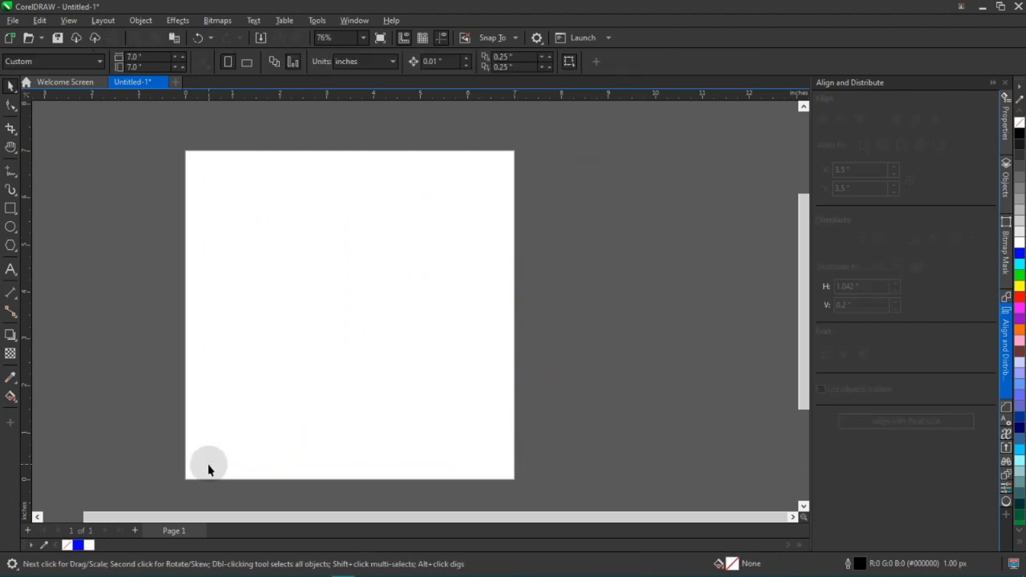
- Create a page-sized 7 × 7 in rectangle, fill it with blue and remove its outline
double_click(10, 208)
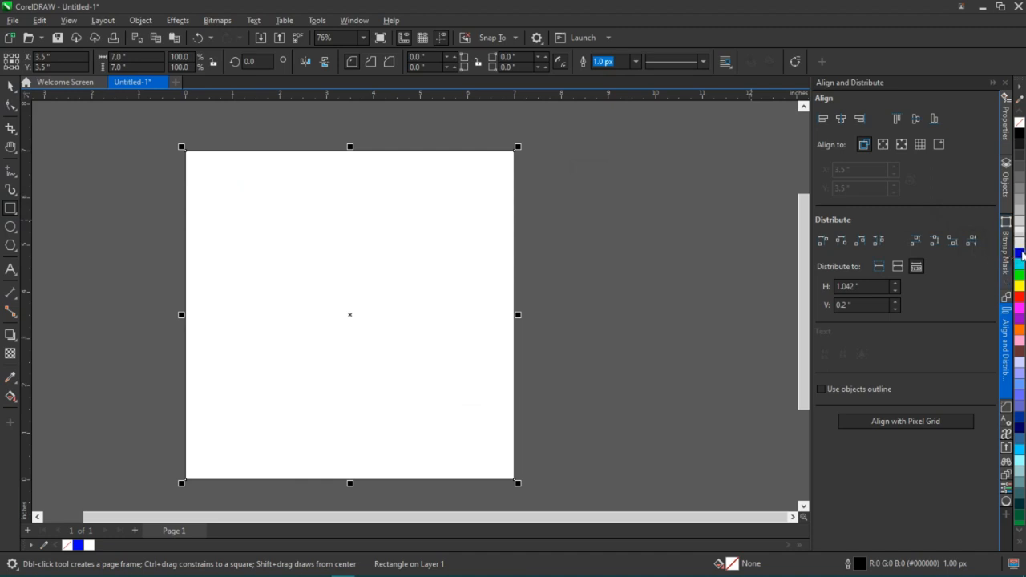
click(1020, 254)
right_click(1020, 122)
scroll(529, 284, down, 2)
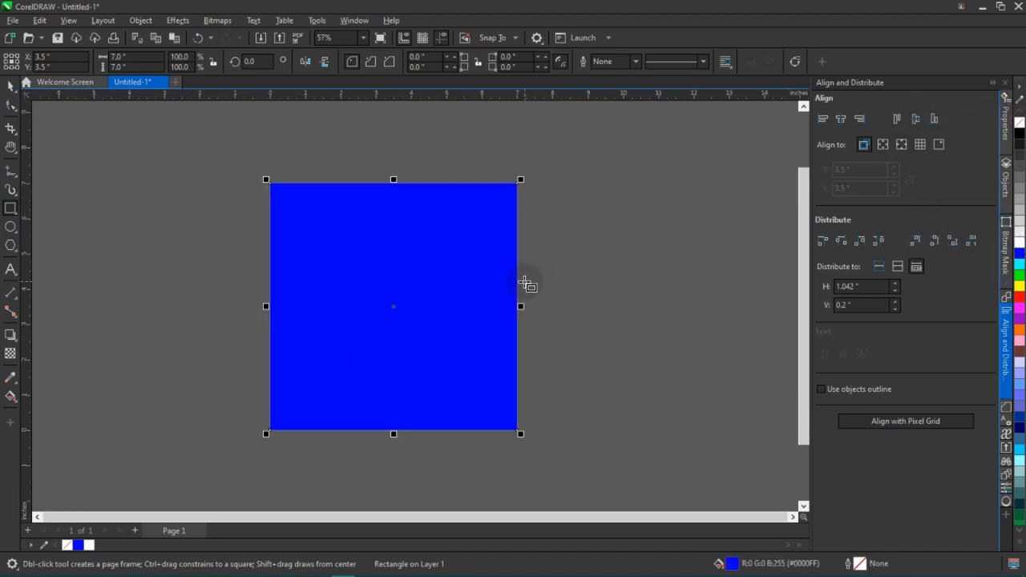
click(10, 84)
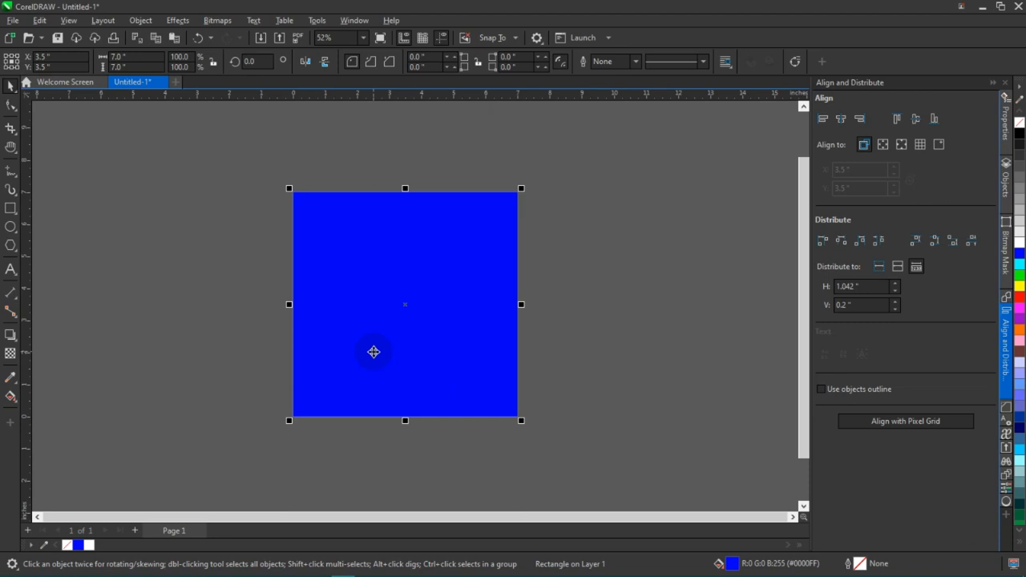
- Draw a circle about 1 in across in the upper-left part of the blue square and fill it white
key(F4)
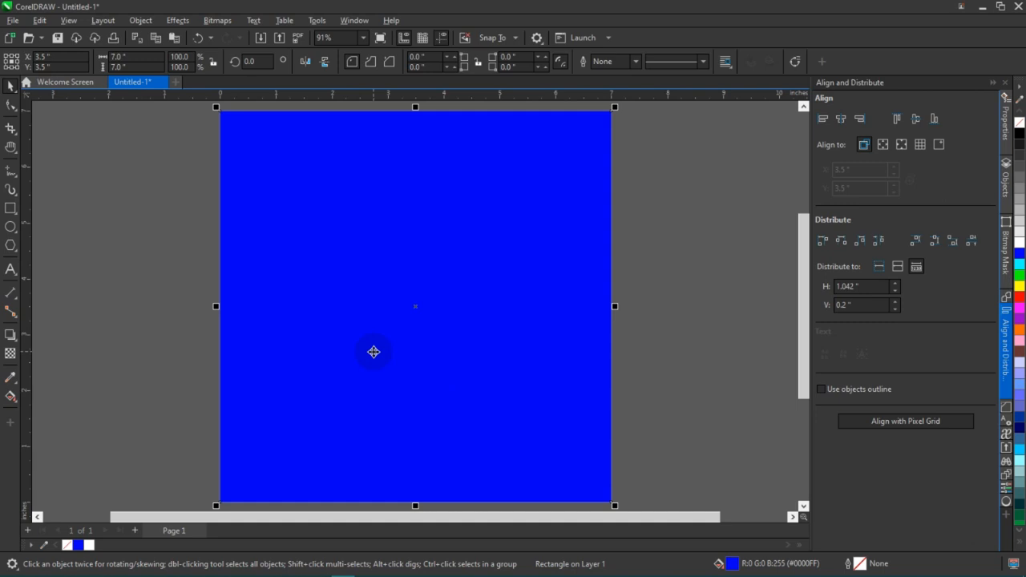
key(F3)
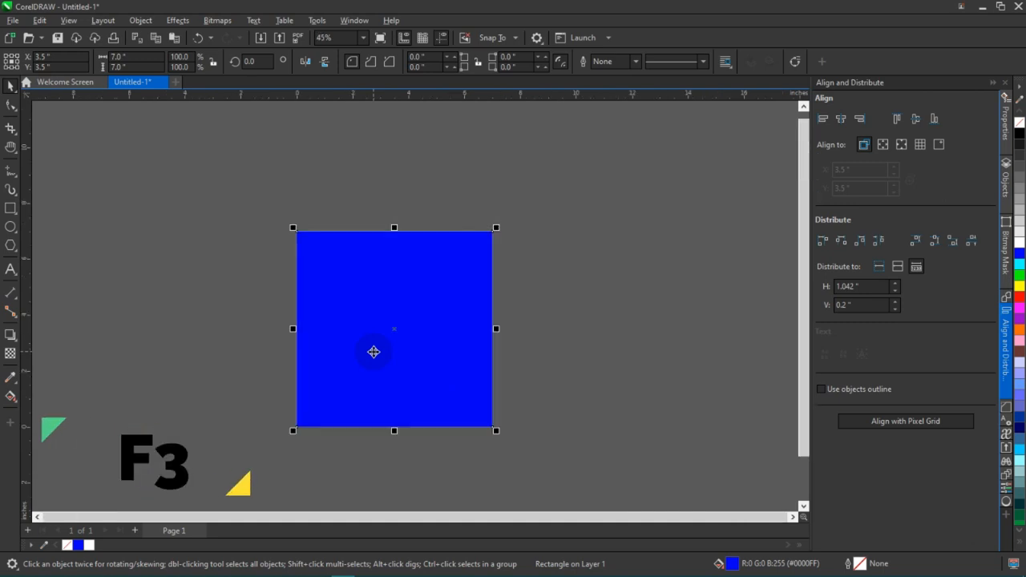
scroll(374, 352, up, 2)
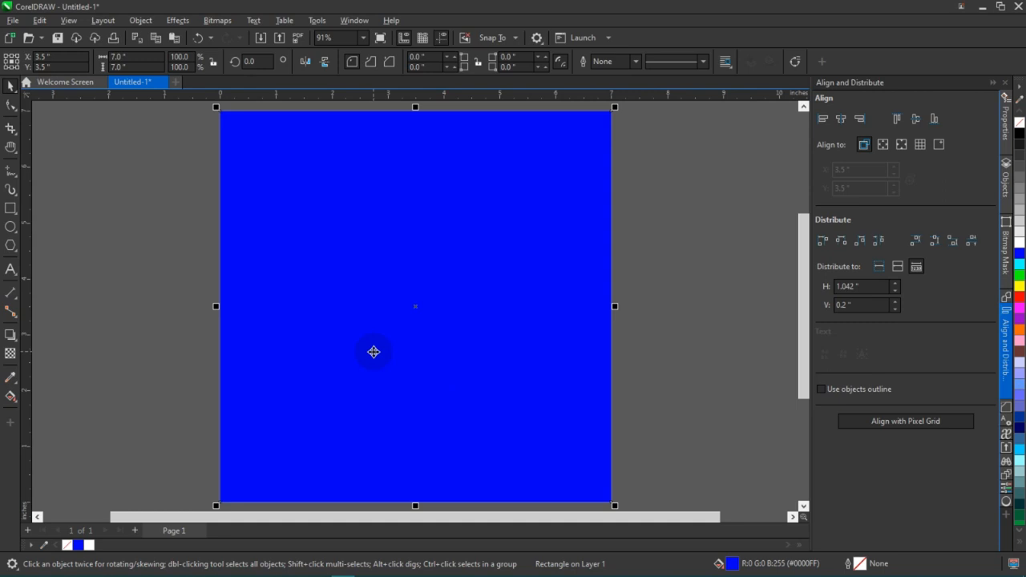
click(10, 226)
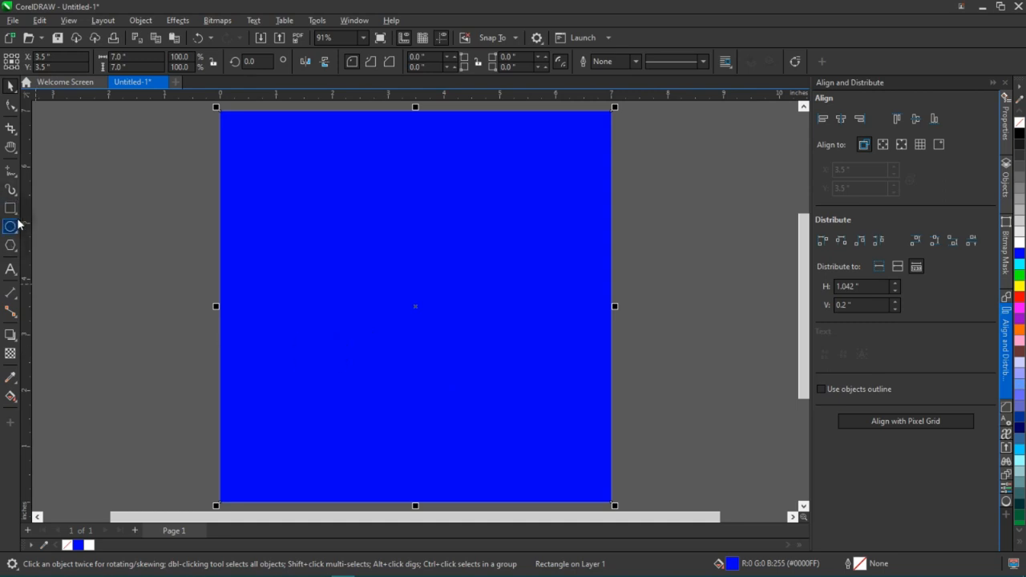
drag(281, 211, 346, 275)
click(89, 545)
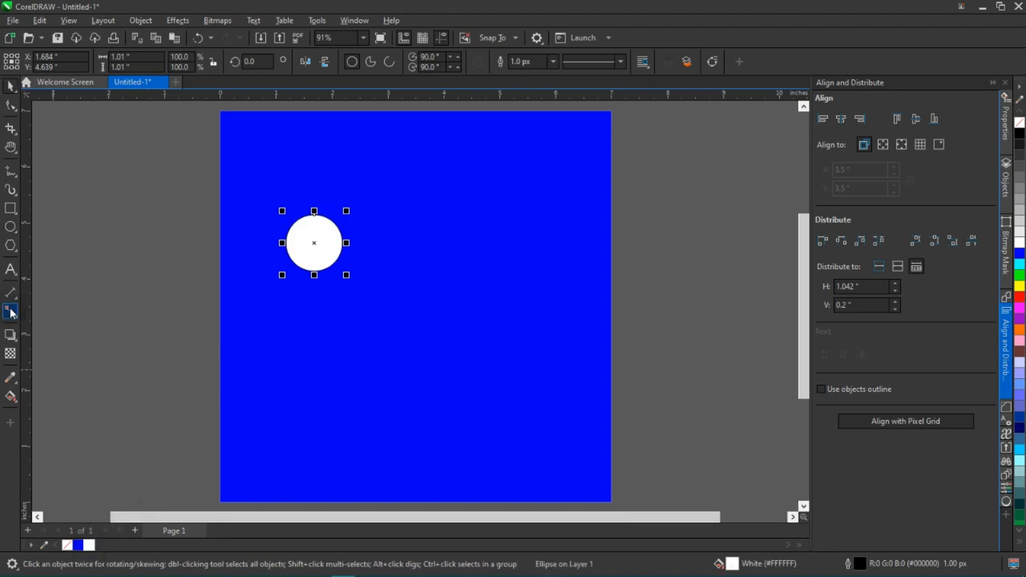
- Add the text "ghjk" below and to the right of the circle, colour it white and enlarge it
click(11, 270)
click(399, 367)
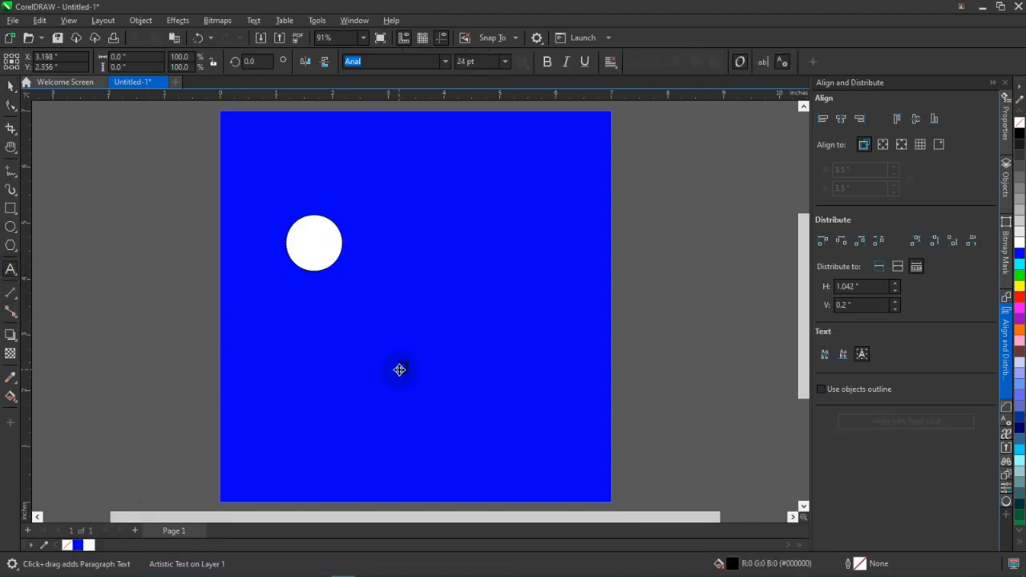
click(10, 86)
click(90, 545)
drag(441, 349, 481, 323)
click(332, 240)
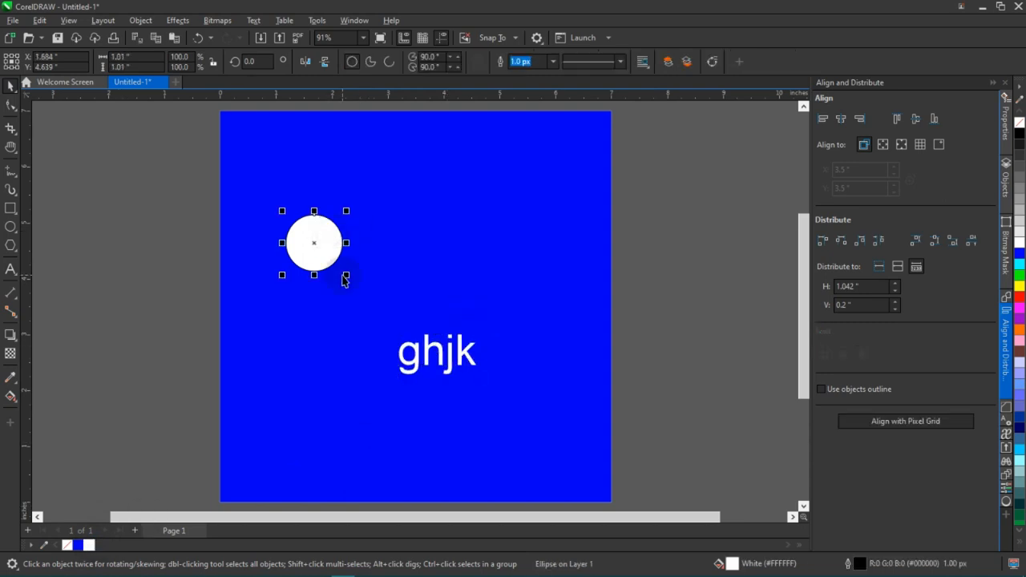
- Zoom in to fit the selected white circle in the view, zoom out one level, and return to the full-page view
key(shift+F2)
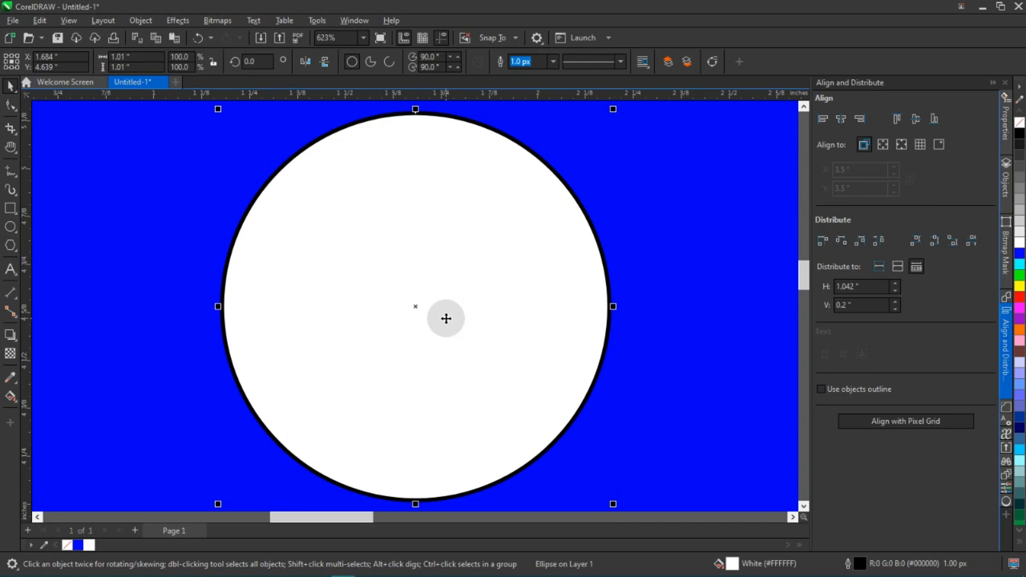
scroll(445, 318, down, 1)
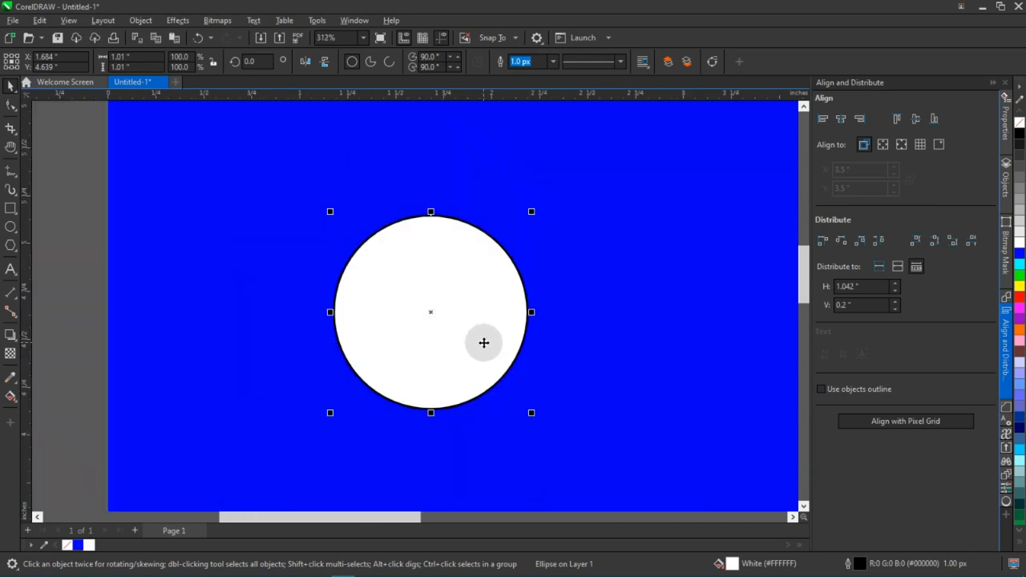
key(shift+F4)
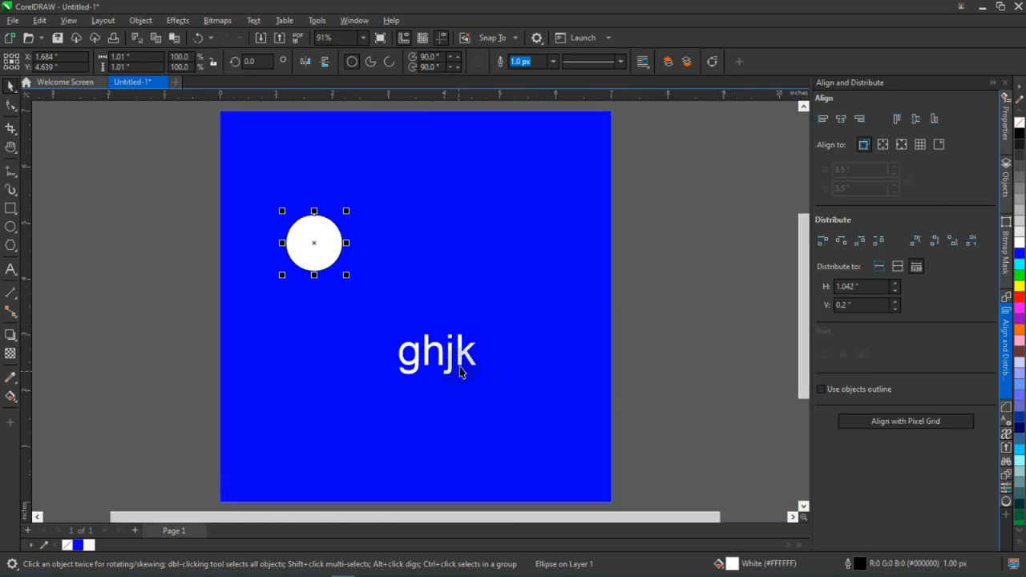
- Zoom to fit the "ghjk" text, return to the full page, and enlarge the text proportionally to about 2 in wide
click(469, 362)
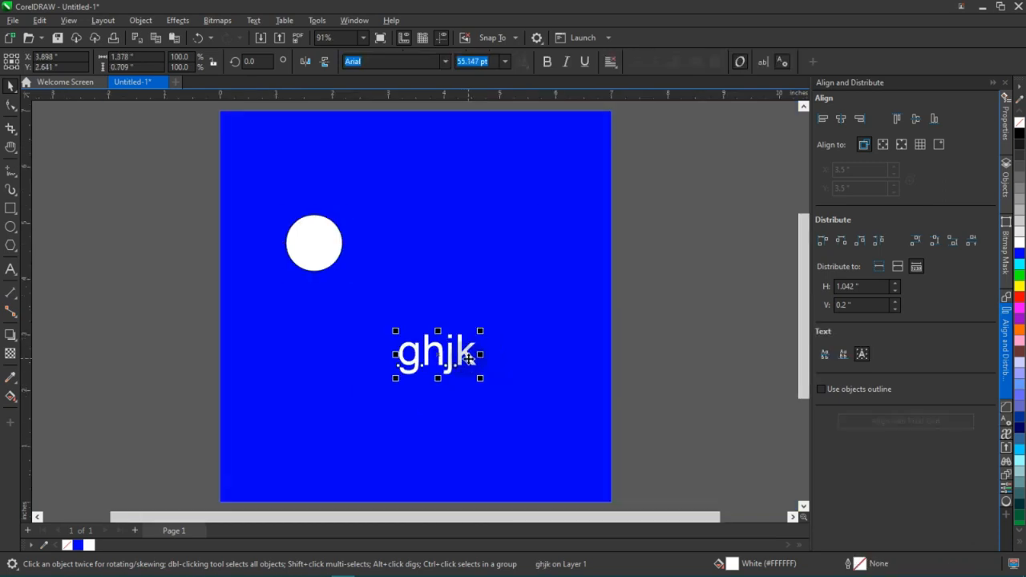
key(shift+F2)
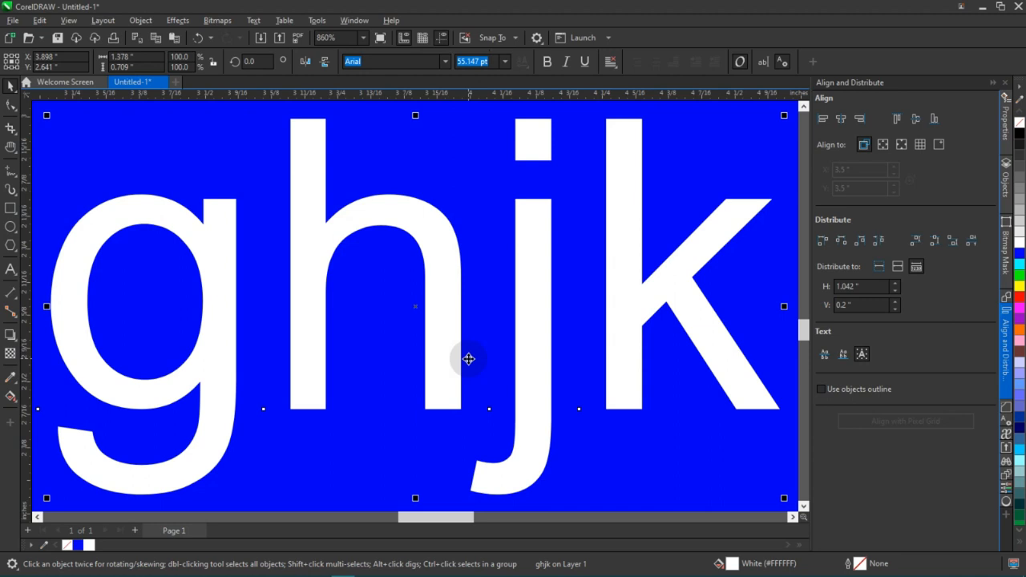
key(shift+F4)
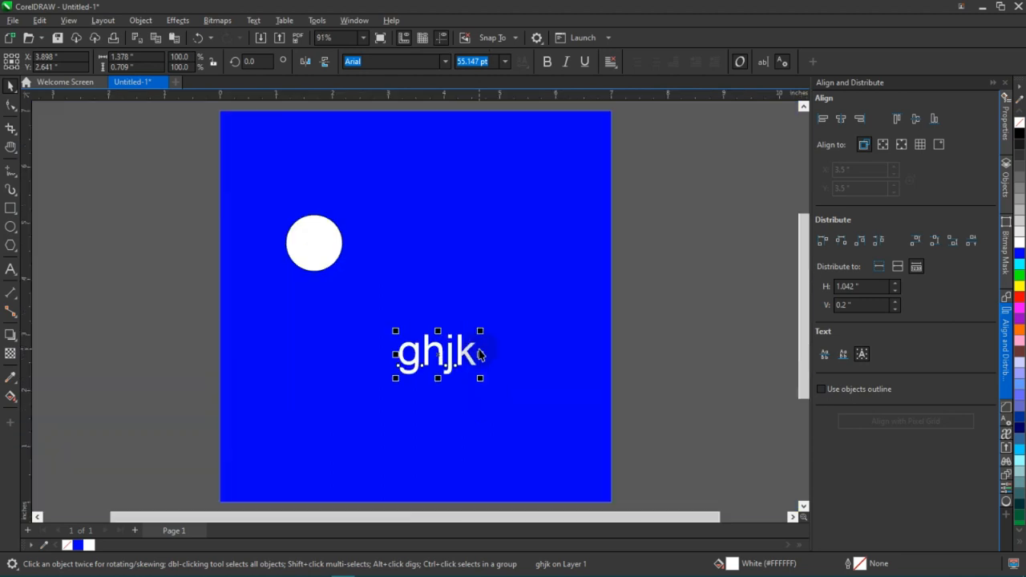
drag(481, 329, 516, 312)
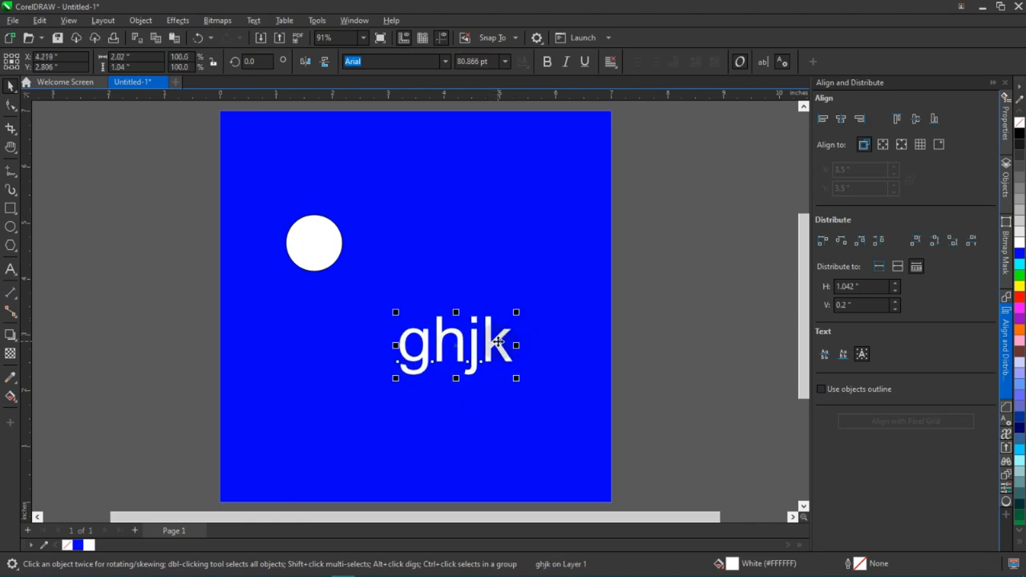